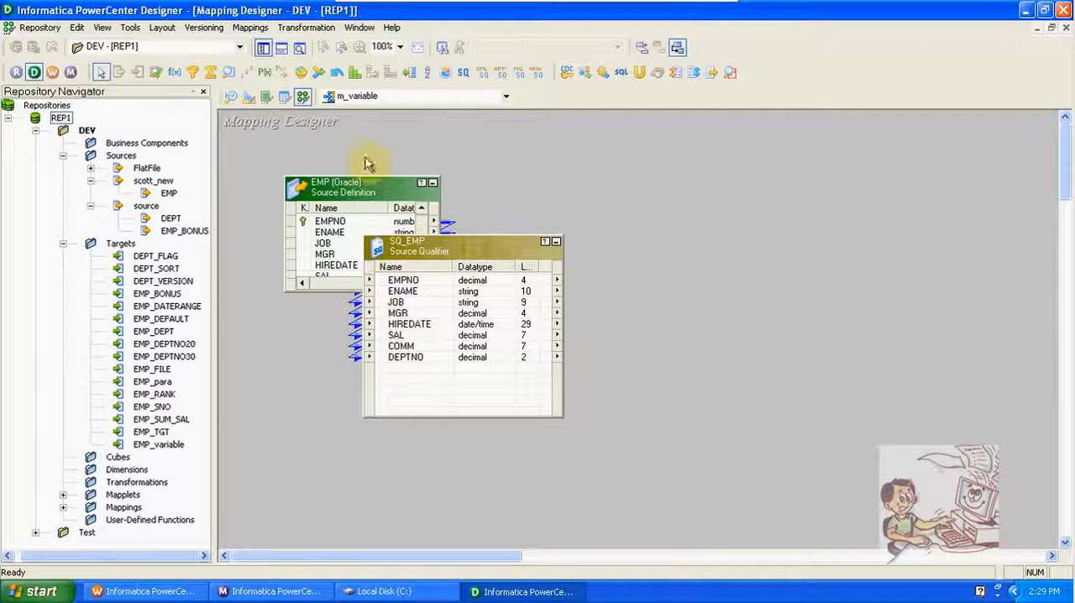
# Step: Review the EMP_variable target's columns in the Target Designer, enlarging the table to show them all, and return to the Mapping Designer
pyautogui.click(248, 98)
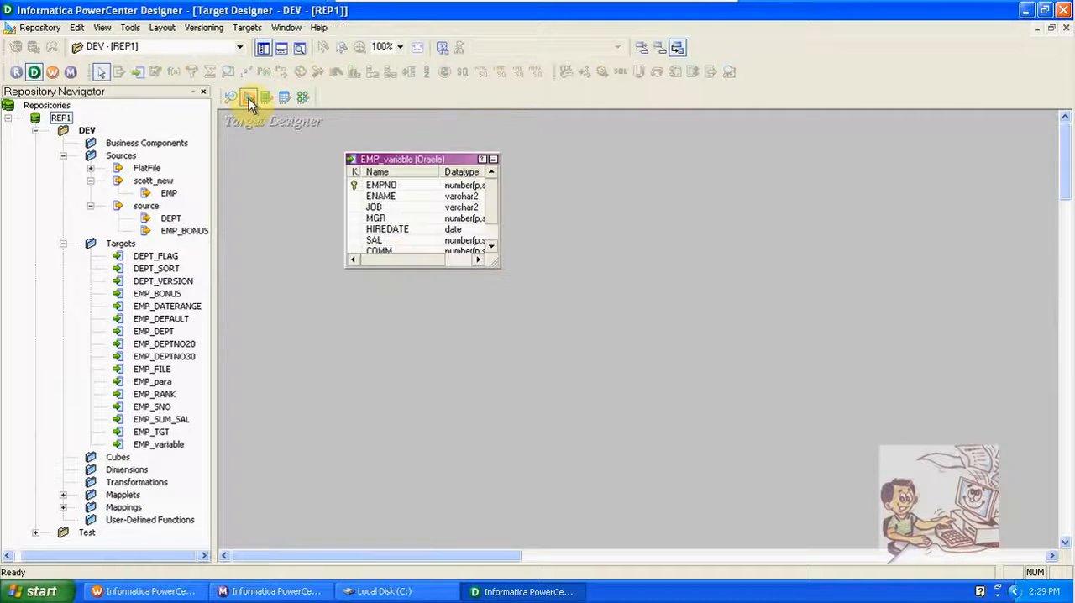
pyautogui.click(494, 266)
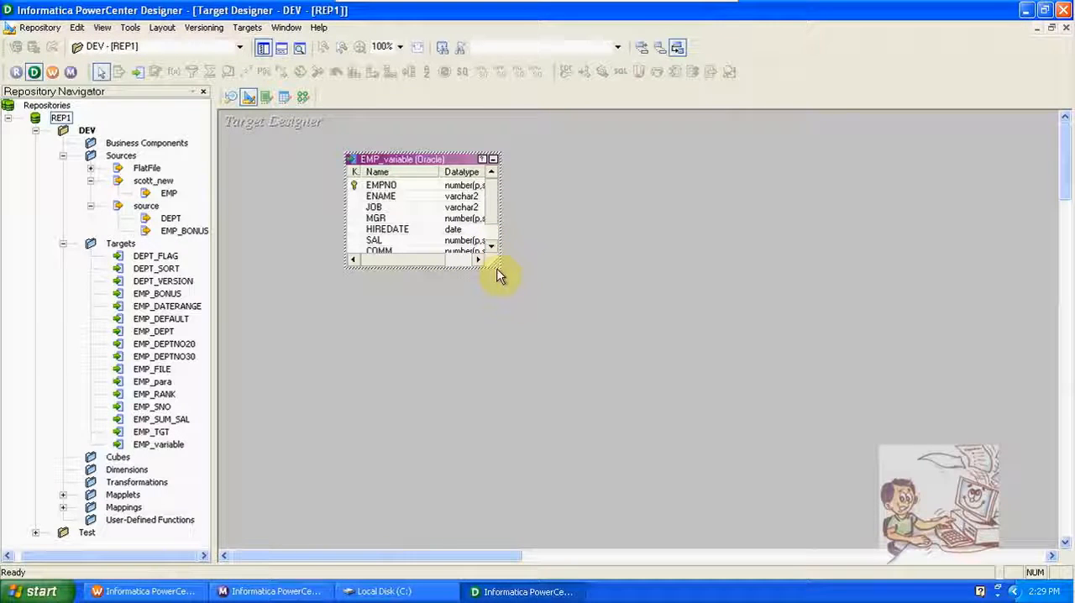
pyautogui.moveTo(497, 265); pyautogui.dragTo(557, 359)
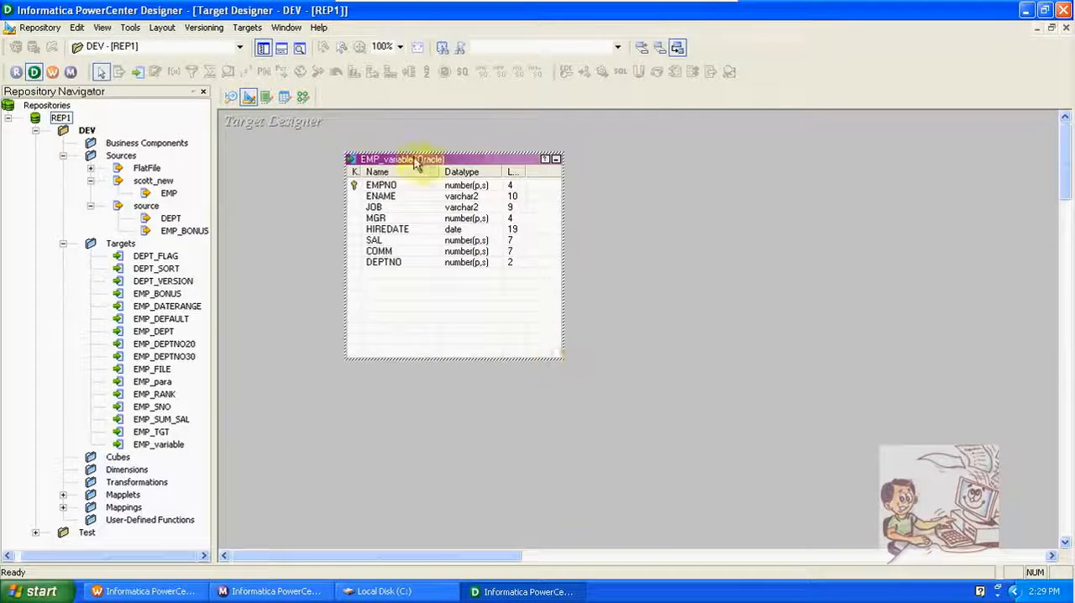
pyautogui.click(304, 97)
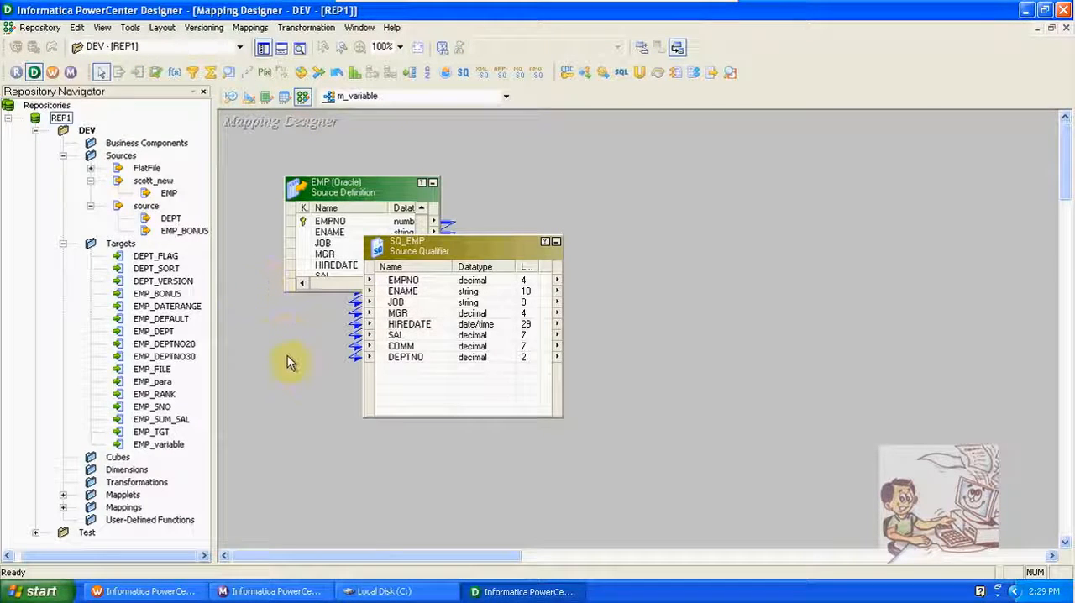
# Step: Add the EMP_variable target to the m_variable mapping, well to the right of SQ_EMP, and enlarge it to show all ports
pyautogui.moveTo(168, 445); pyautogui.dragTo(514, 288)
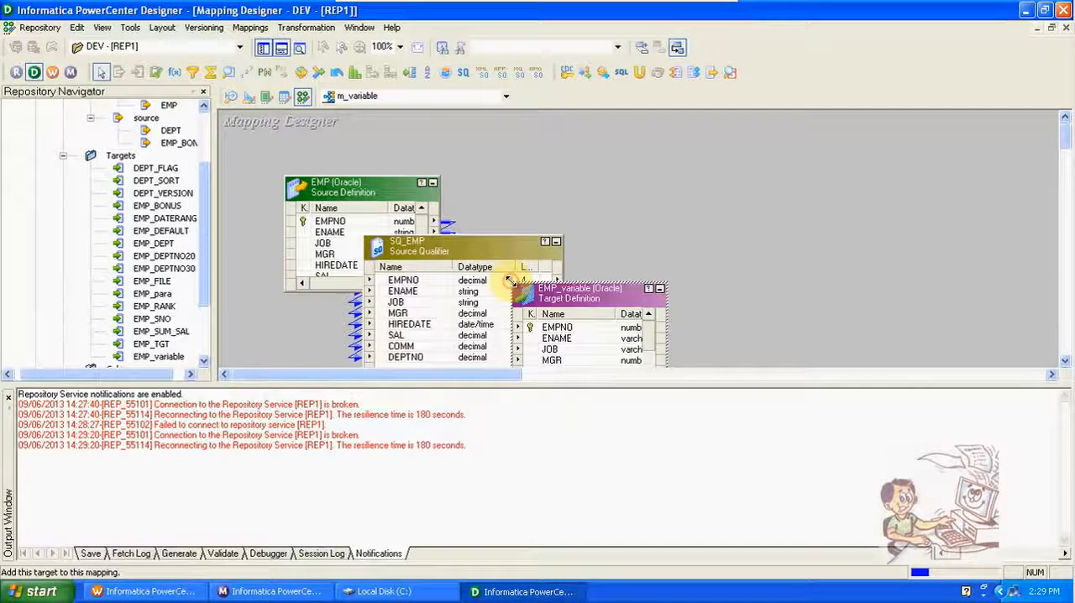
pyautogui.click(283, 49)
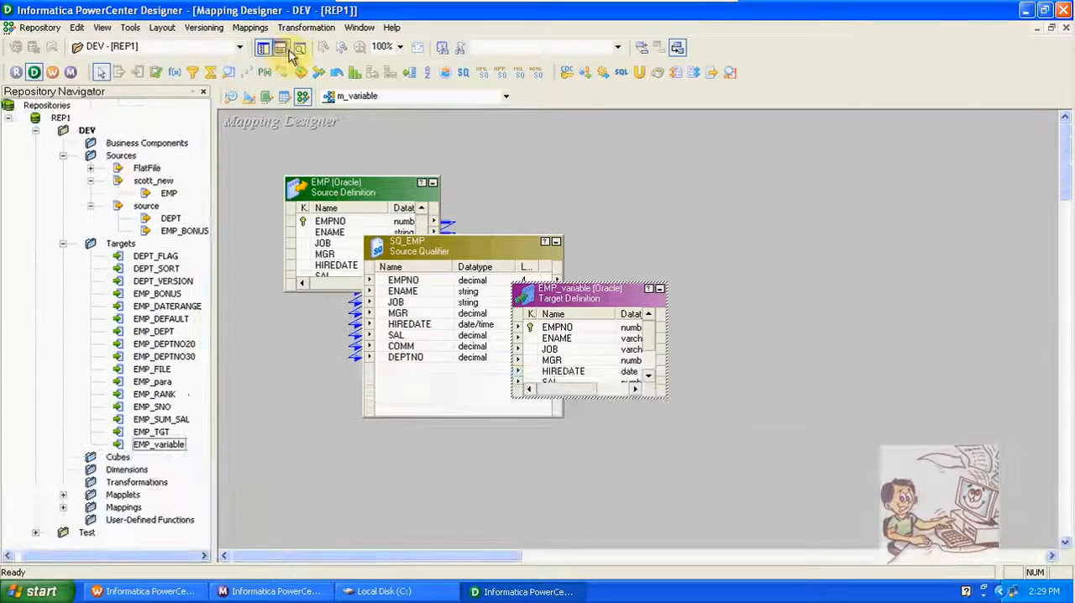
pyautogui.moveTo(588, 293); pyautogui.dragTo(873, 245)
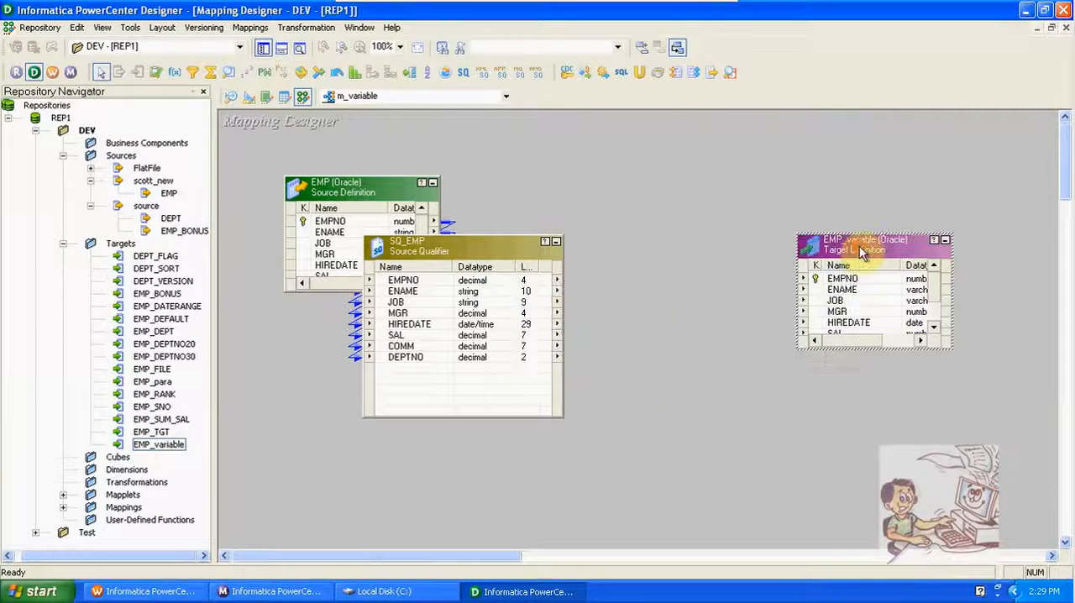
pyautogui.moveTo(868, 343); pyautogui.dragTo(884, 397)
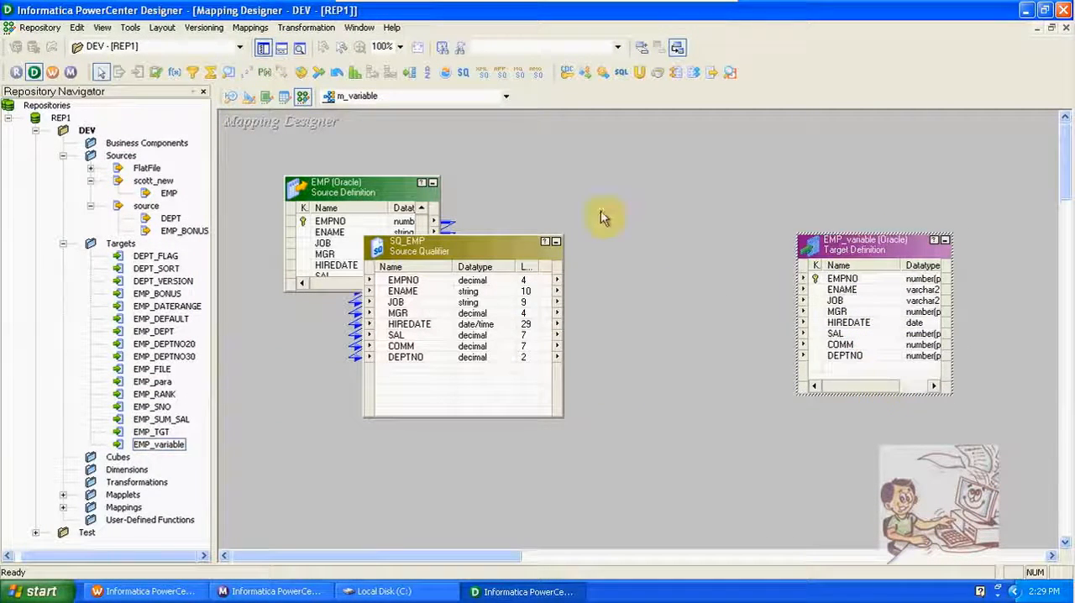
# Step: Create an Expression transformation between SQ_EMP and the EMP_variable target, and bring all SQ_EMP ports into it
pyautogui.click(180, 74)
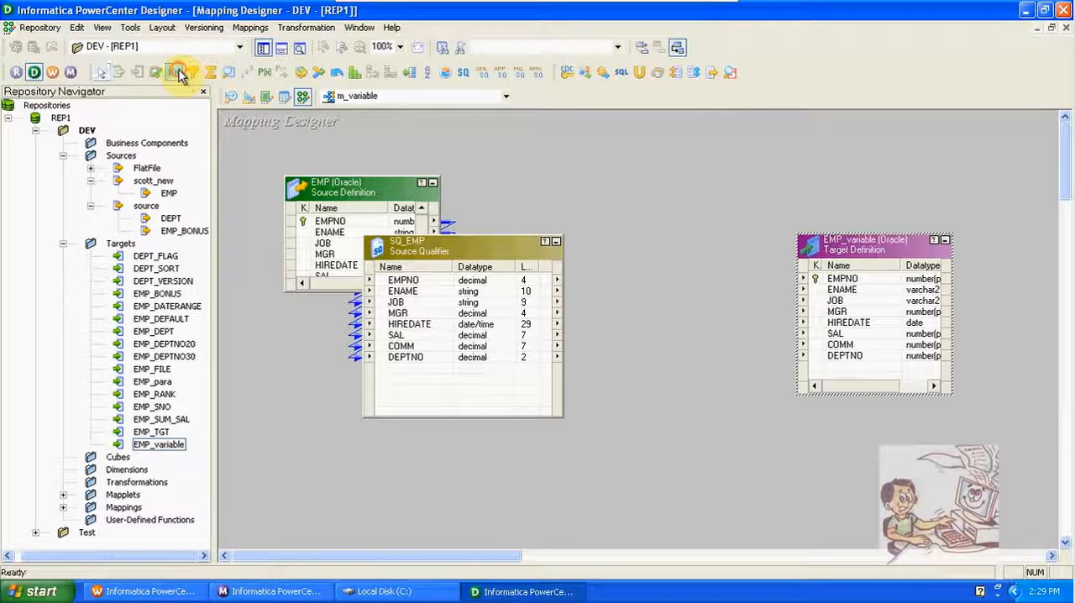
pyautogui.moveTo(607, 232); pyautogui.dragTo(748, 420)
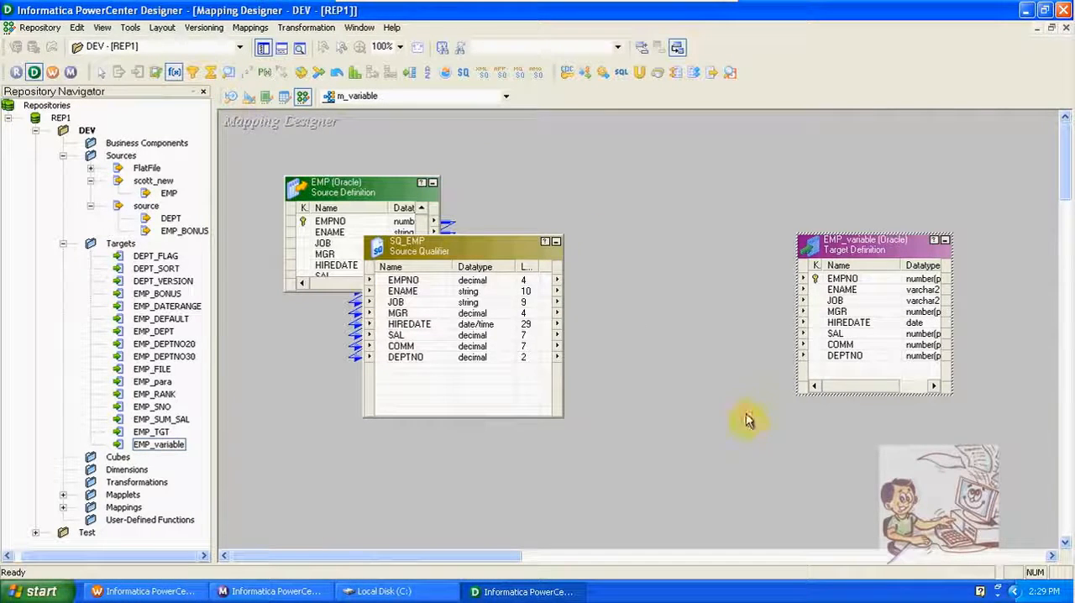
pyautogui.rightClick(486, 283)
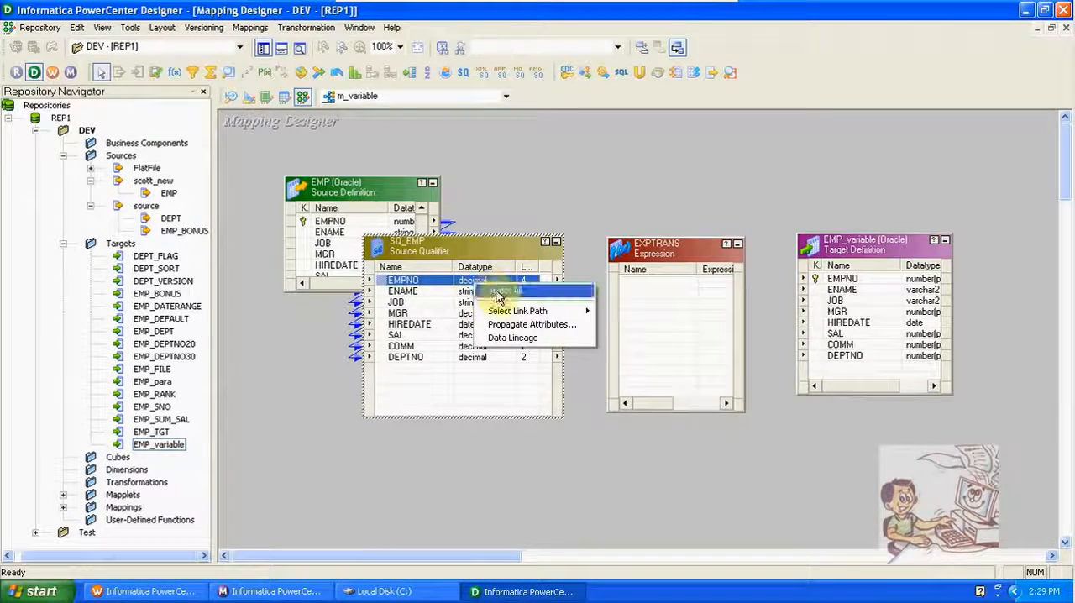
pyautogui.click(495, 290)
pyautogui.moveTo(478, 286); pyautogui.dragTo(642, 300)
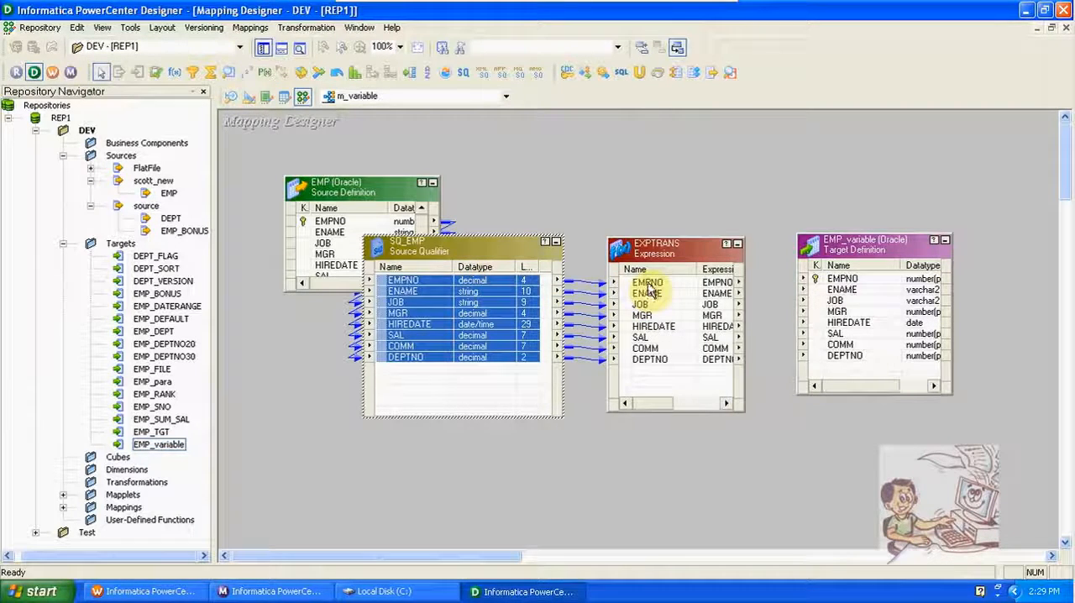
# Step: Link all ports of the Expression transformation to the matching ports of the EMP_variable target, starting from EMPNO
pyautogui.rightClick(652, 283)
pyautogui.click(679, 290)
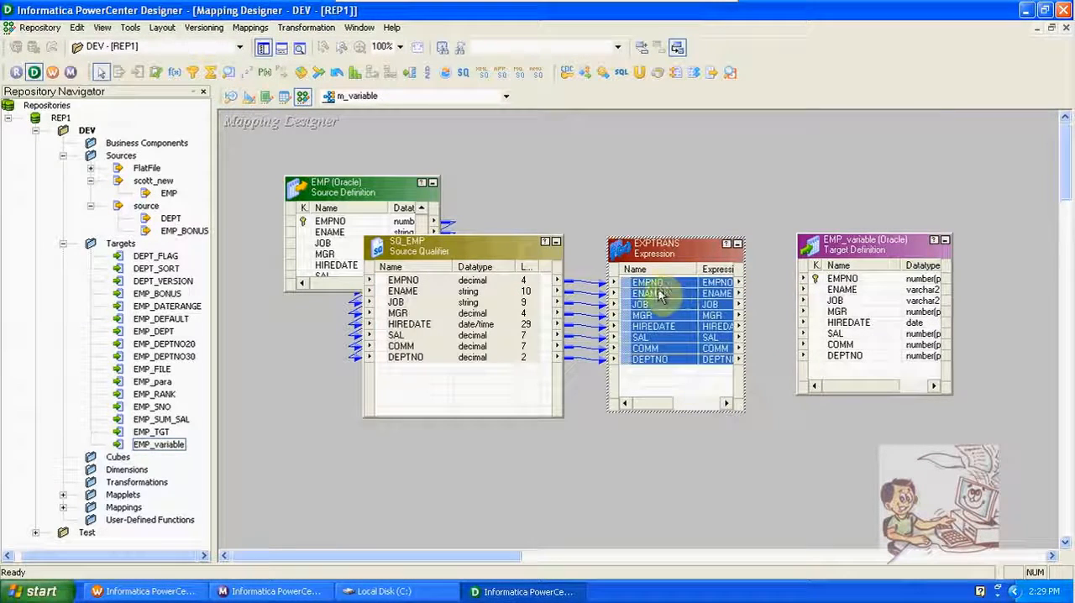
pyautogui.moveTo(647, 288); pyautogui.dragTo(842, 281)
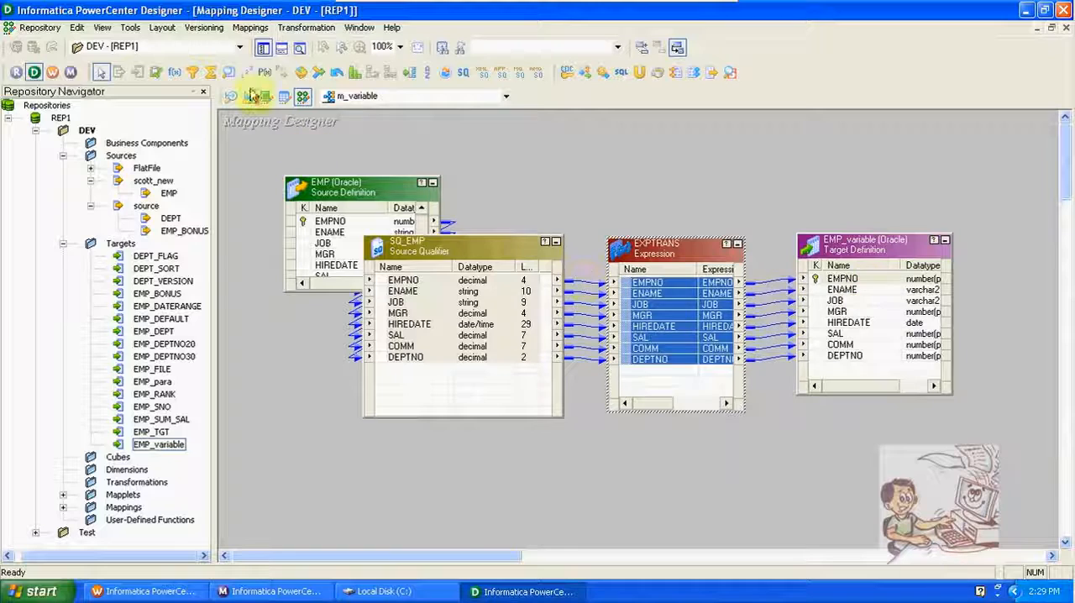
# Step: Declare a new mapping variable named $$HIREDATE in the mapping's parameters and variables
pyautogui.click(251, 28)
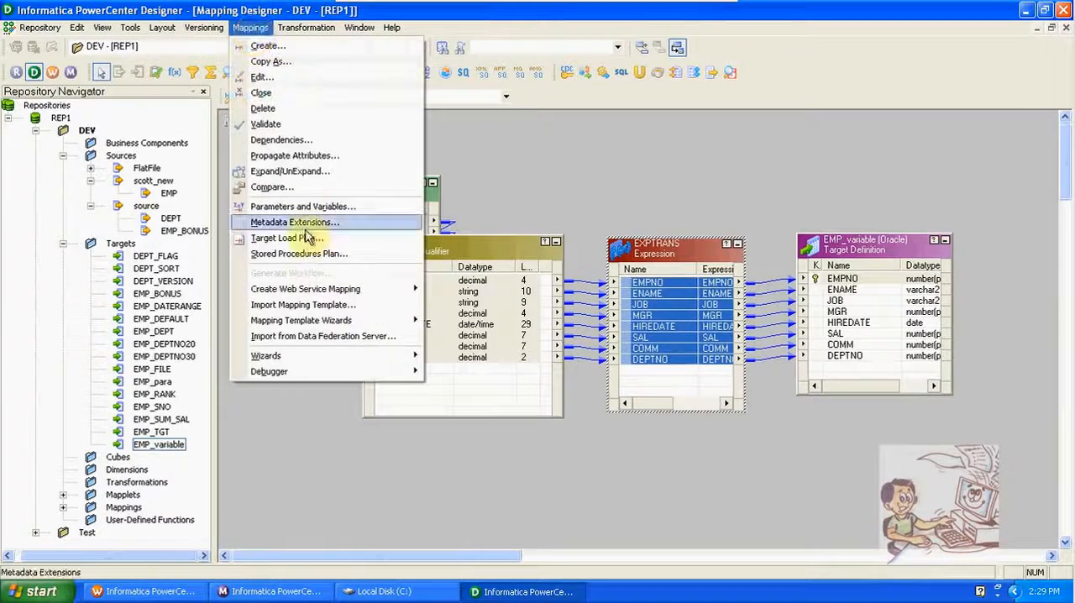
pyautogui.click(301, 208)
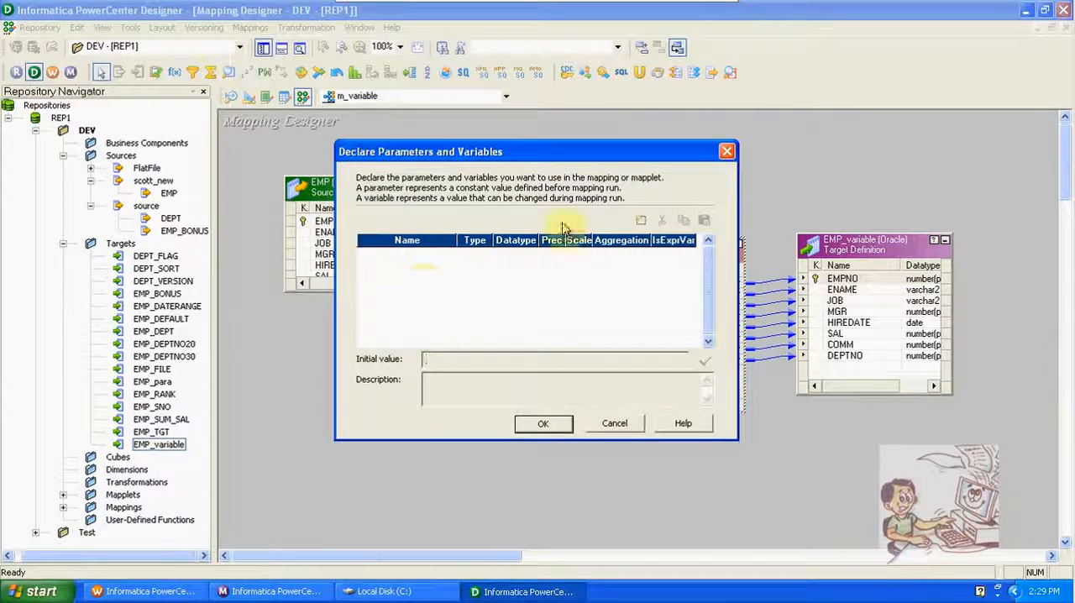
pyautogui.click(640, 220)
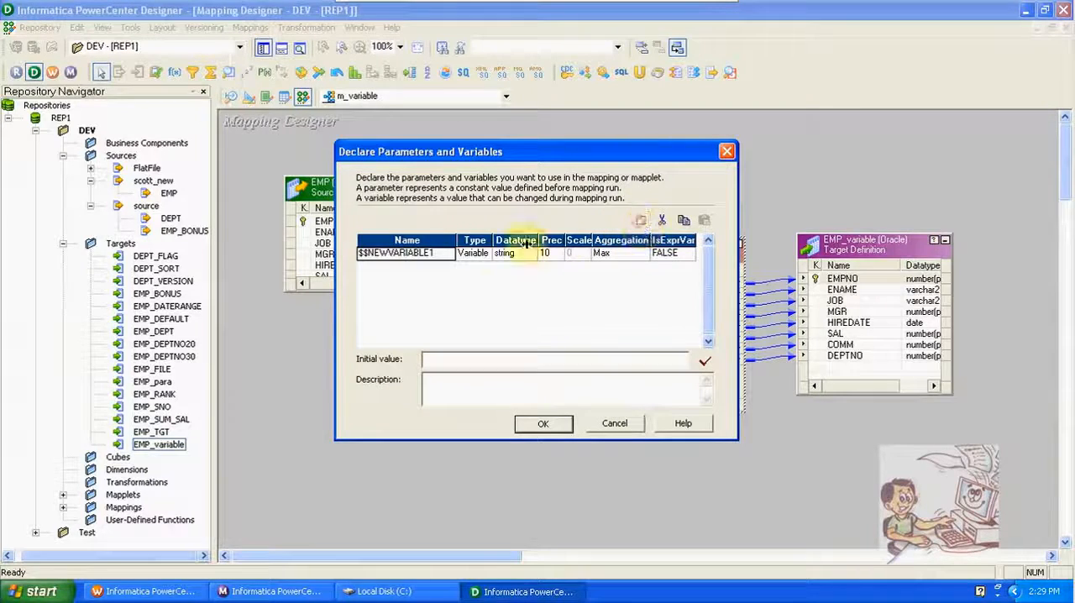
pyautogui.click(437, 254)
pyautogui.press('BackSpace')
pyautogui.press('BackSpace')
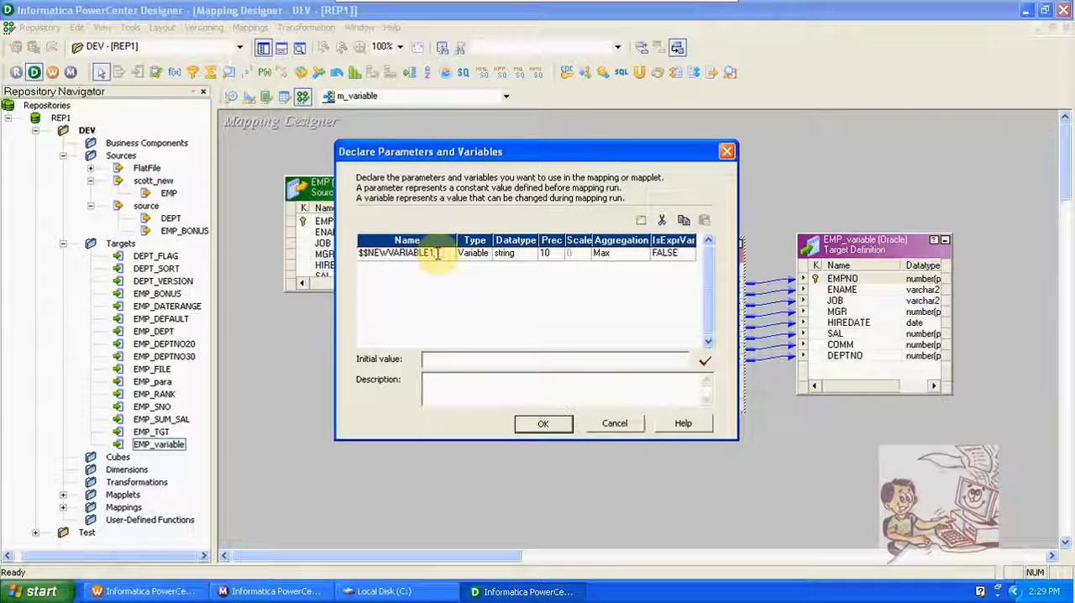
pyautogui.press('BackSpace')
pyautogui.press('BackSpace')
pyautogui.press('BackSpace')
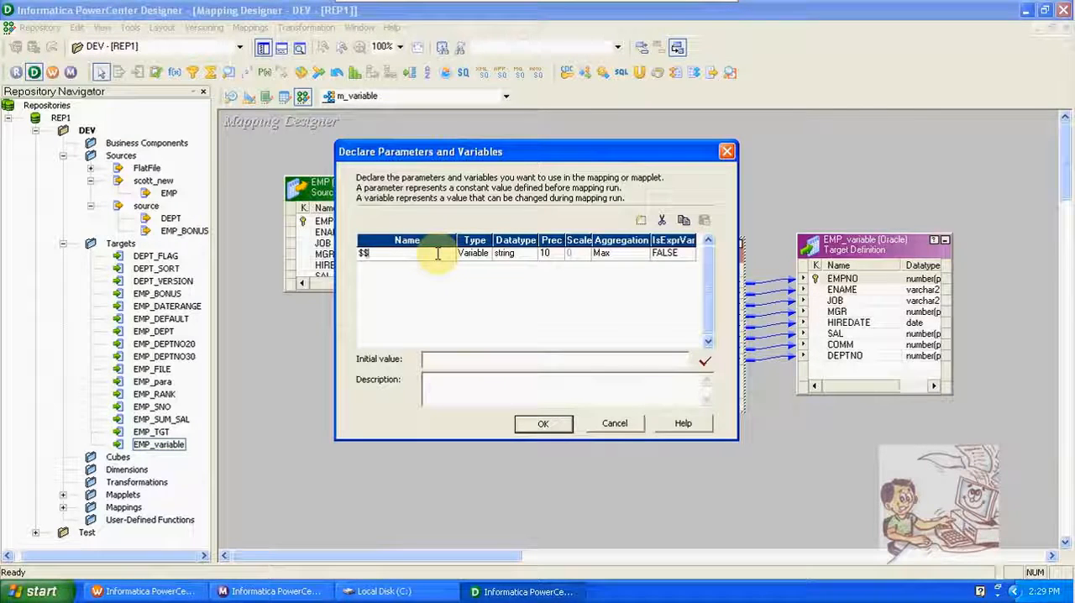
pyautogui.write('vdate')
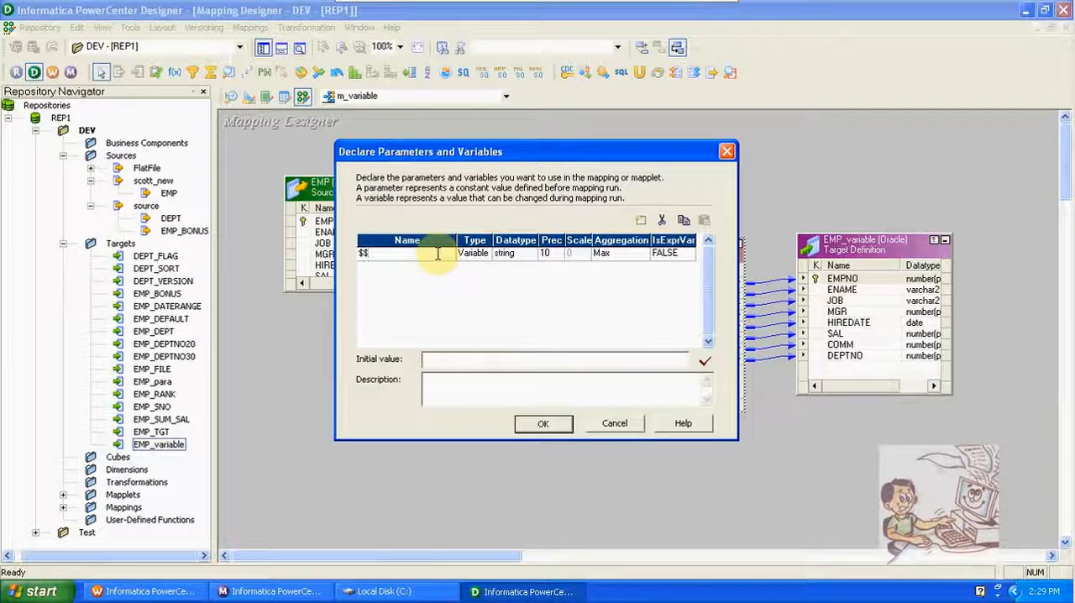
pyautogui.write('HIREDATE')
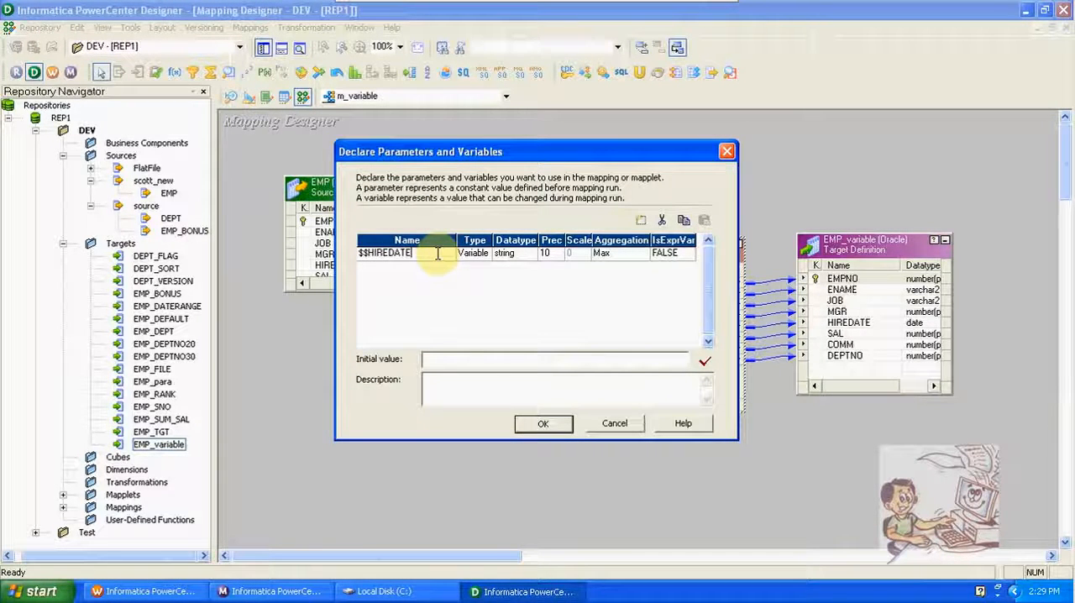
# Step: Set the $$HIREDATE variable's datatype to date/time and its aggregation to Max, and accept the declaration
pyautogui.click(504, 254)
pyautogui.click(507, 254)
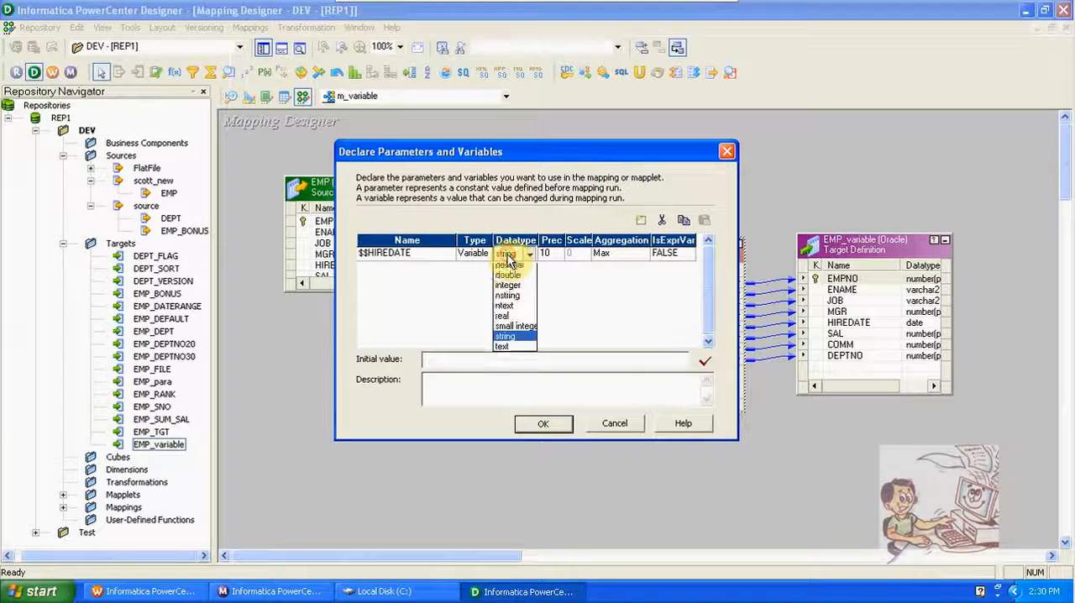
pyautogui.click(509, 270)
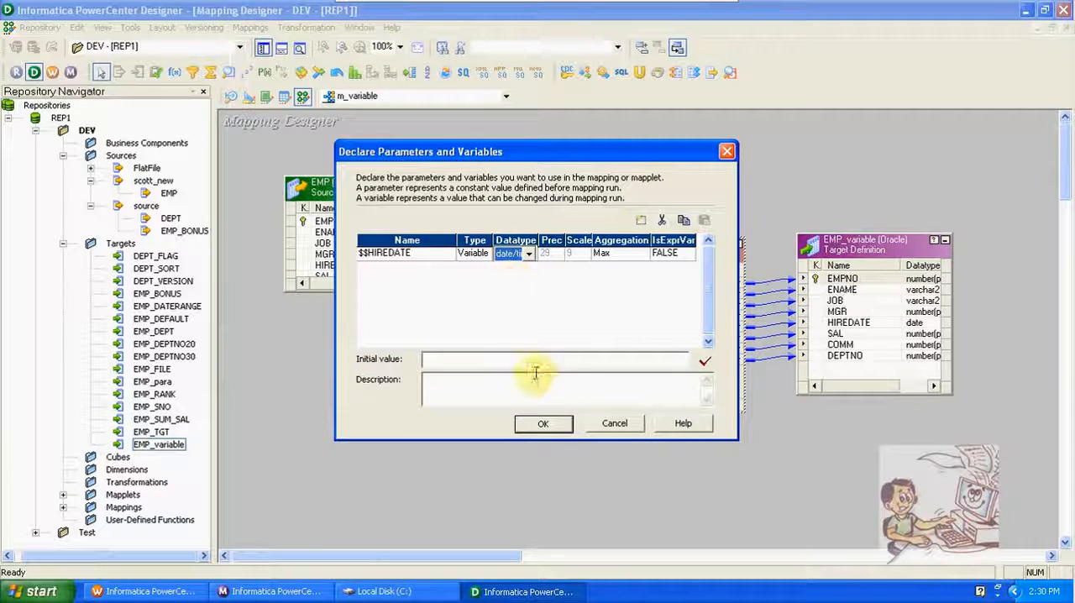
pyautogui.click(617, 259)
pyautogui.click(617, 259)
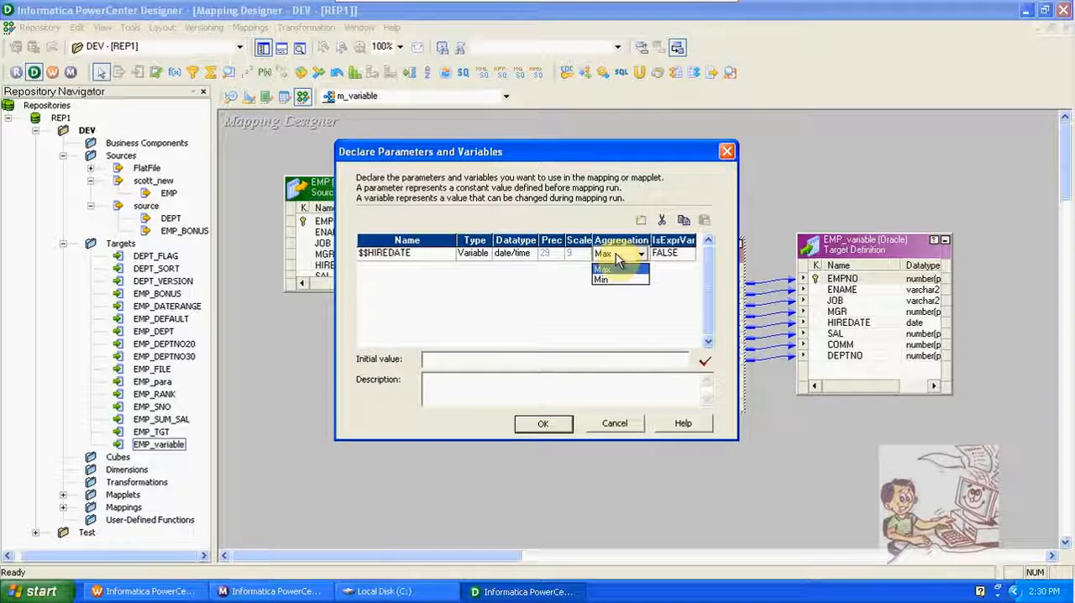
pyautogui.click(605, 268)
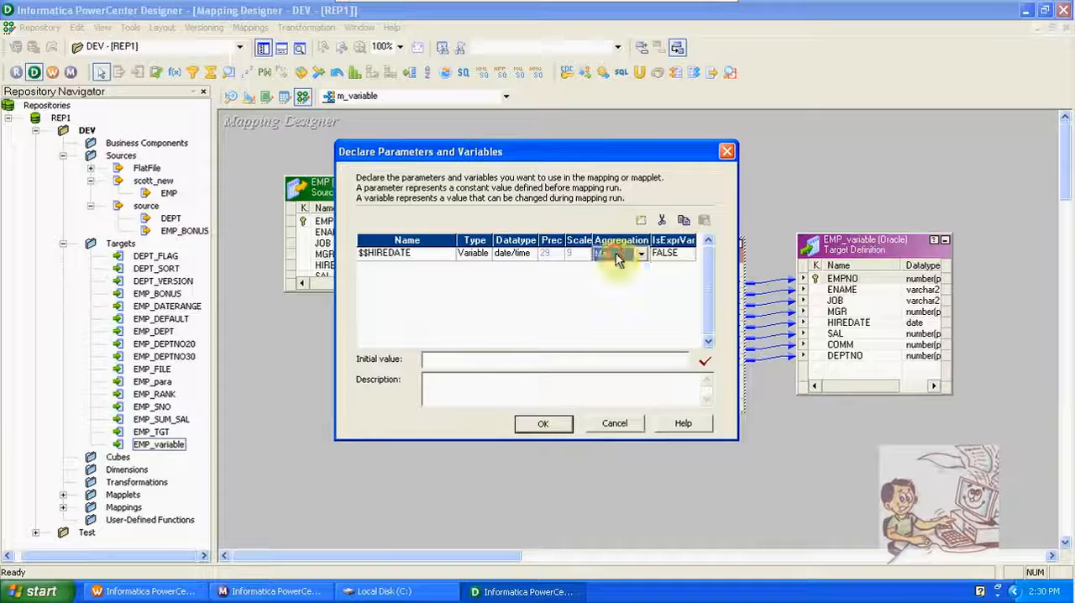
pyautogui.click(540, 425)
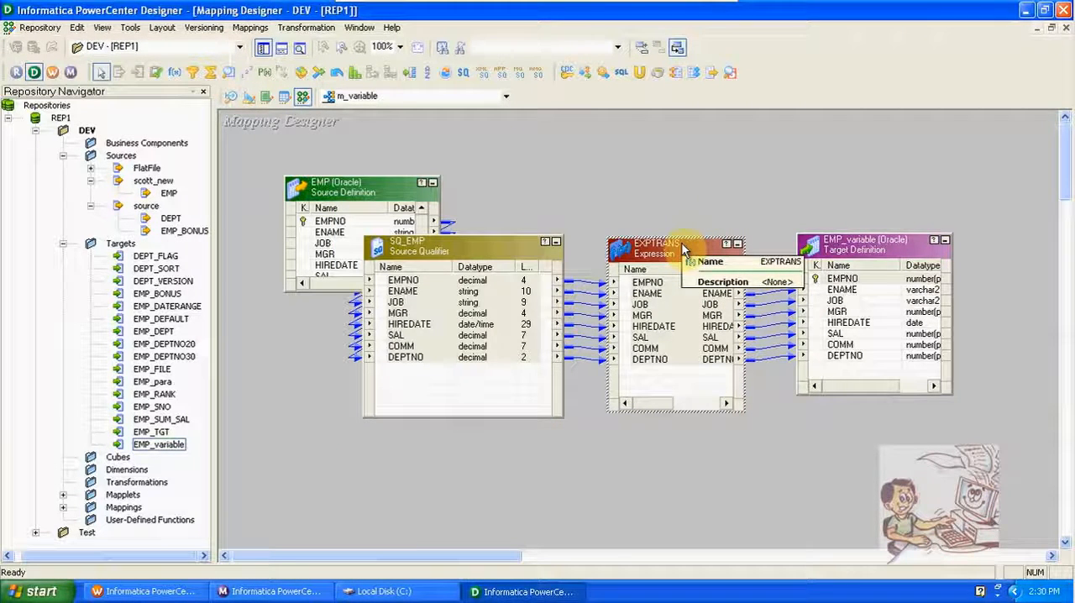
# Step: Open the Source Filter editor in the SQ_EMP properties and begin the condition with EMP.HIREDATE>'
pyautogui.click(477, 328)
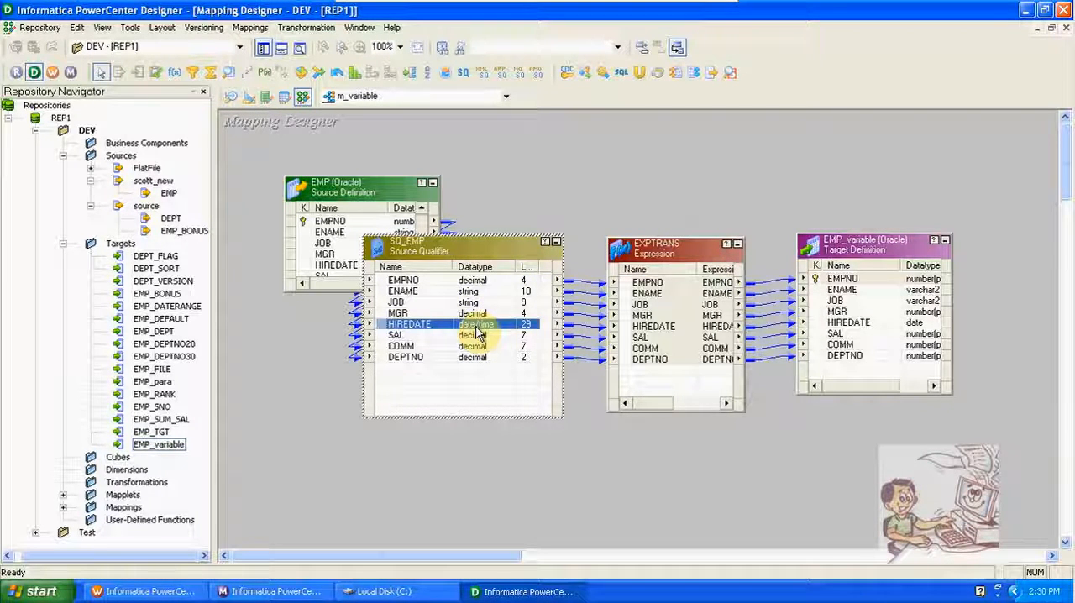
pyautogui.doubleClick(462, 245)
pyautogui.click(379, 151)
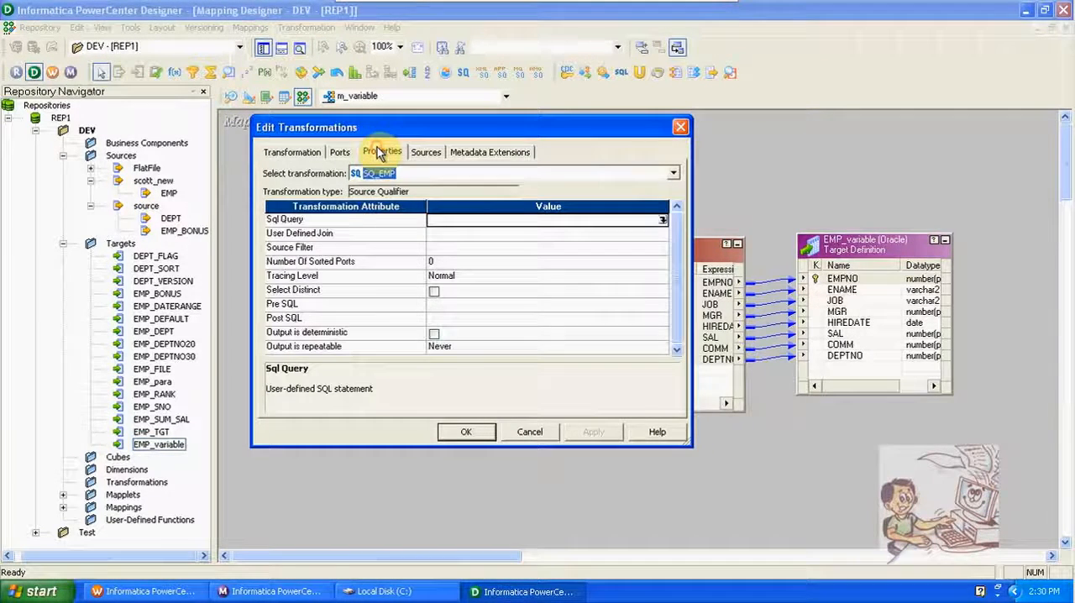
pyautogui.click(436, 249)
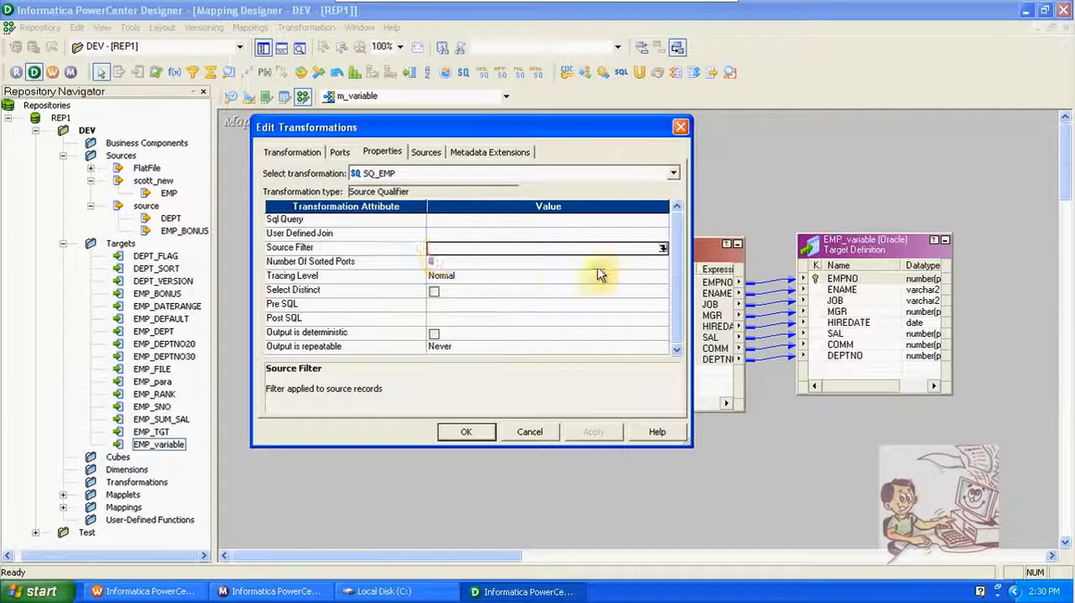
pyautogui.click(662, 249)
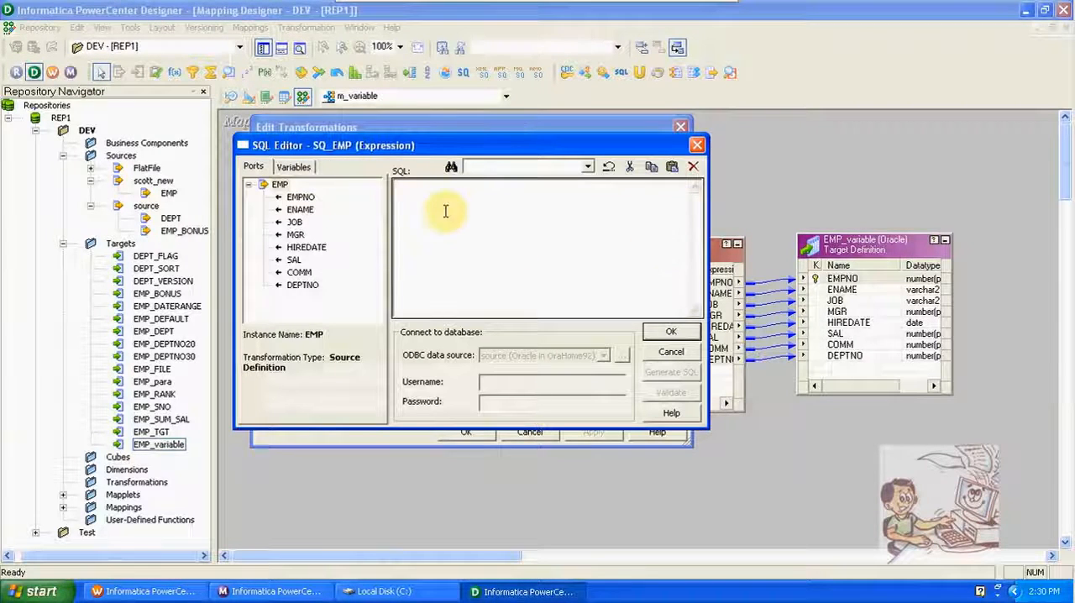
pyautogui.doubleClick(324, 249)
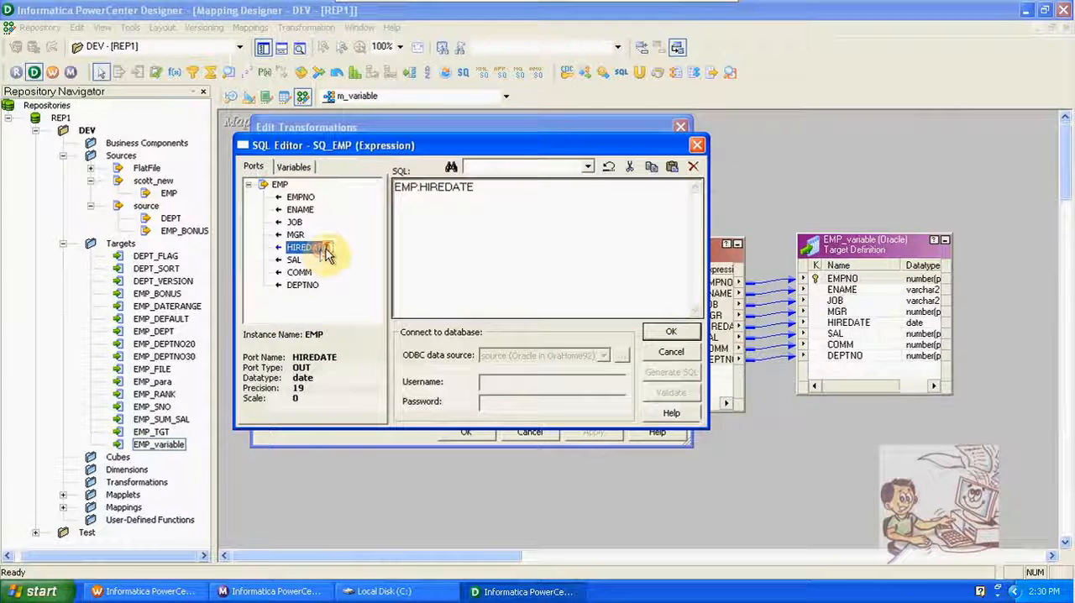
pyautogui.write('>')
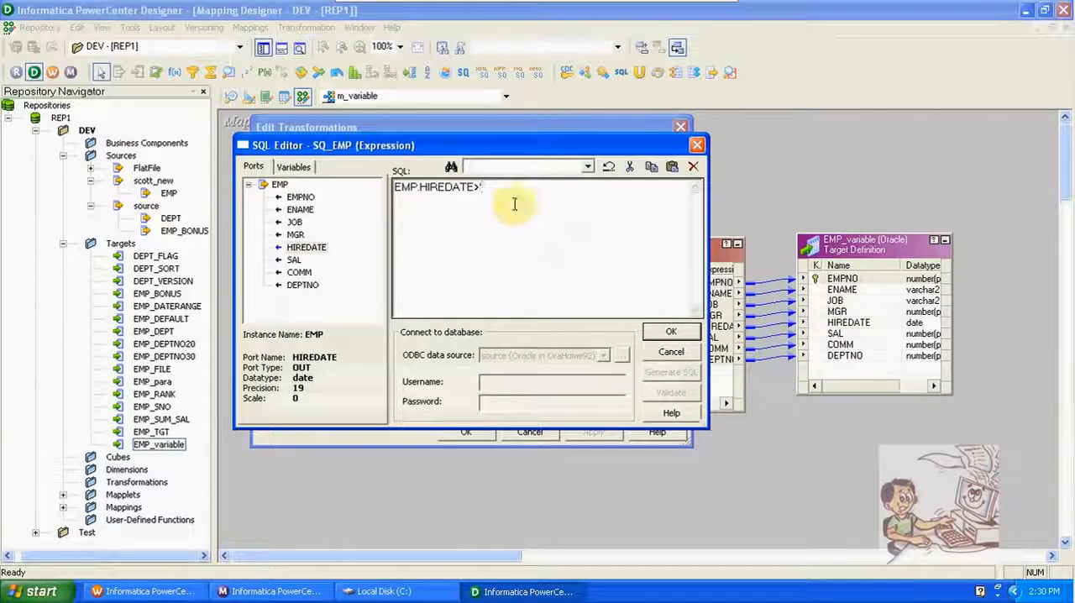
# Step: Complete the source filter as EMP.HIREDATE>'$$HIREDATE' using the mapping variable, and accept the SQ_EMP changes
pyautogui.click(292, 167)
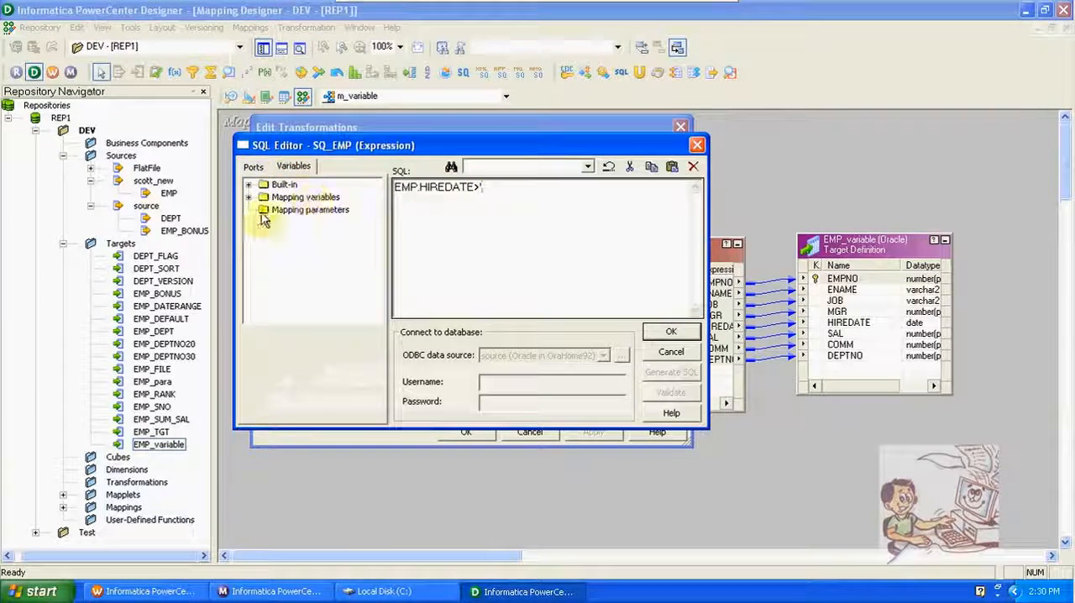
pyautogui.click(248, 197)
pyautogui.click(300, 213)
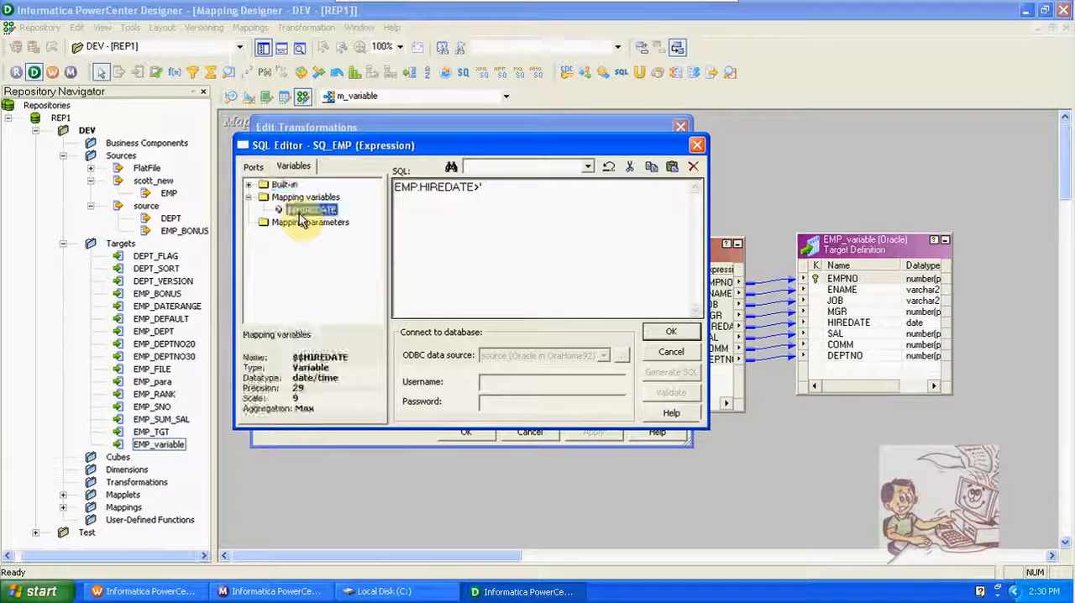
pyautogui.doubleClick(300, 214)
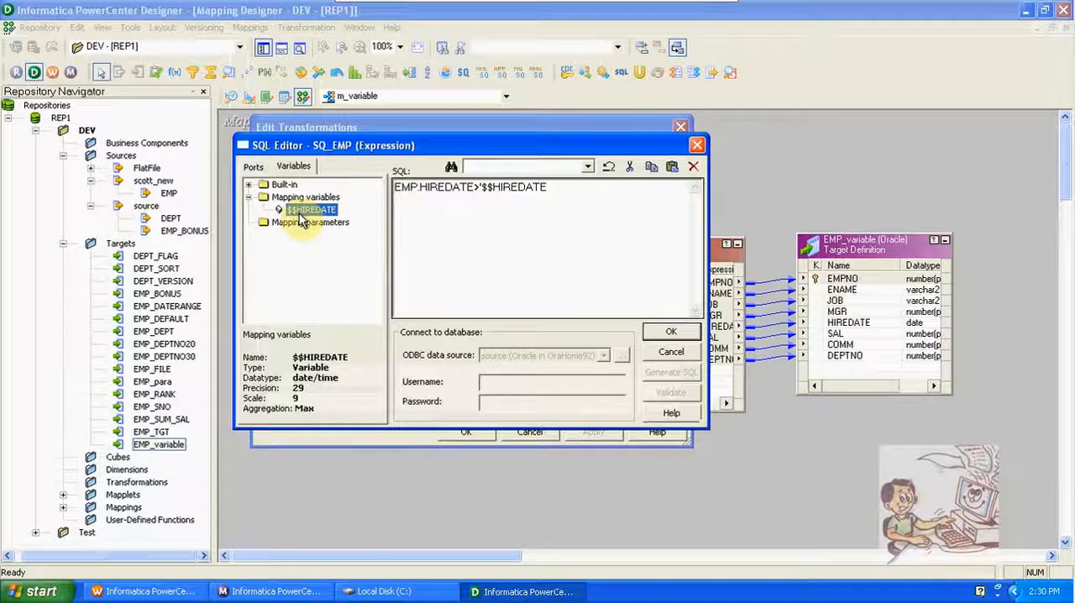
pyautogui.click(574, 193)
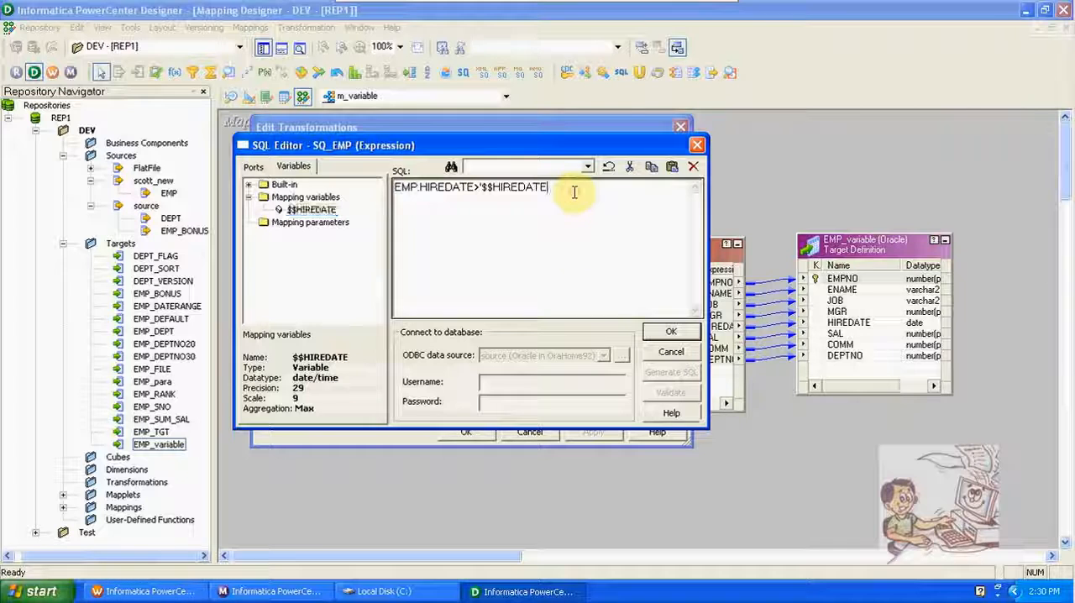
pyautogui.write("'")
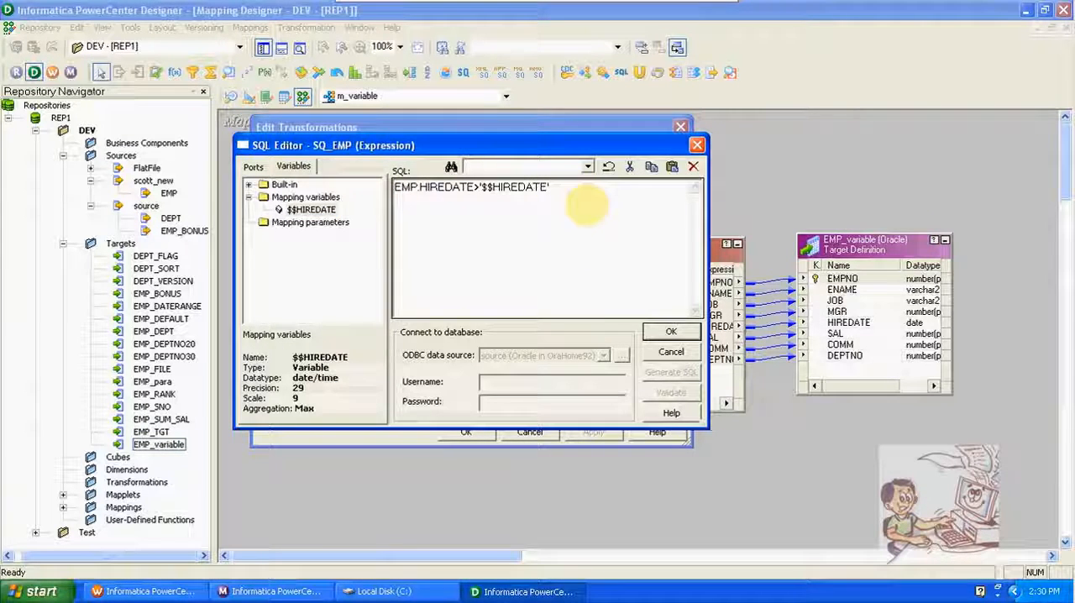
pyautogui.click(671, 332)
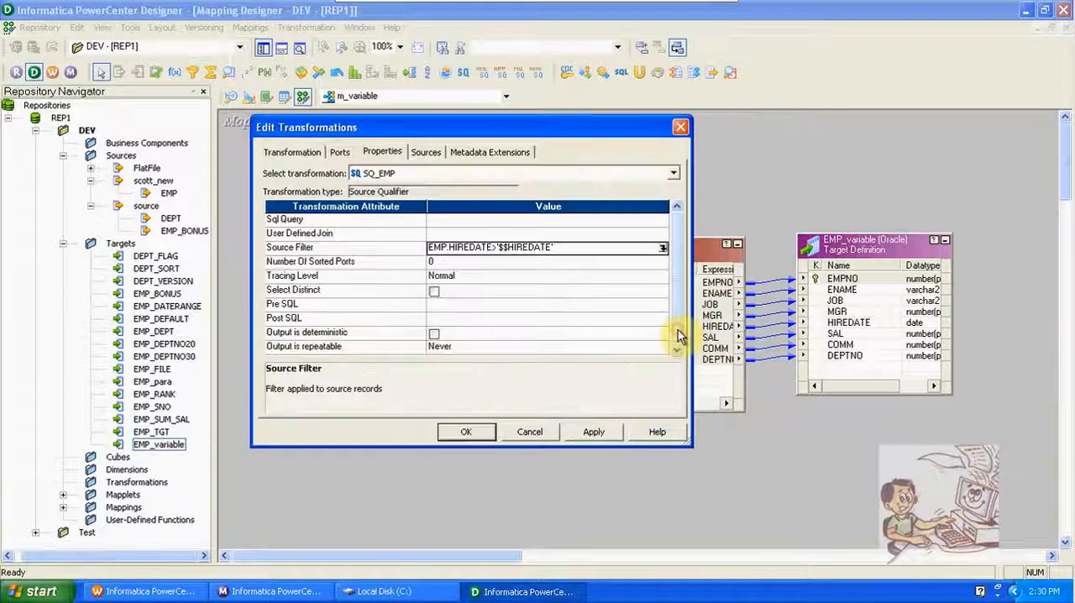
pyautogui.click(471, 431)
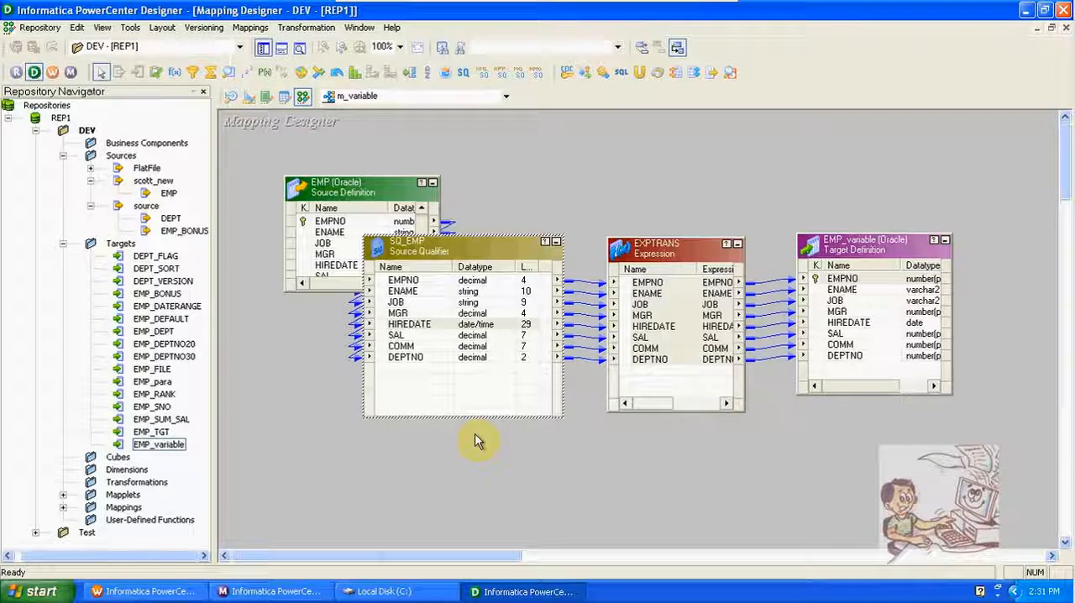
# Step: Add a new port named v_date after DEPTNO in the EXPTRANS Expression transformation
pyautogui.doubleClick(681, 255)
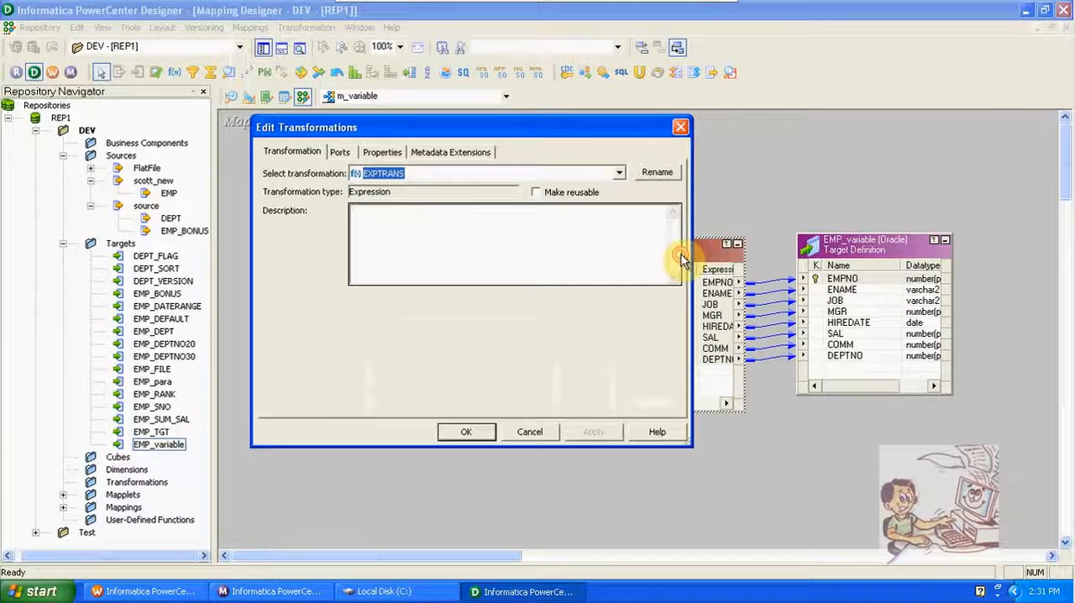
pyautogui.click(340, 152)
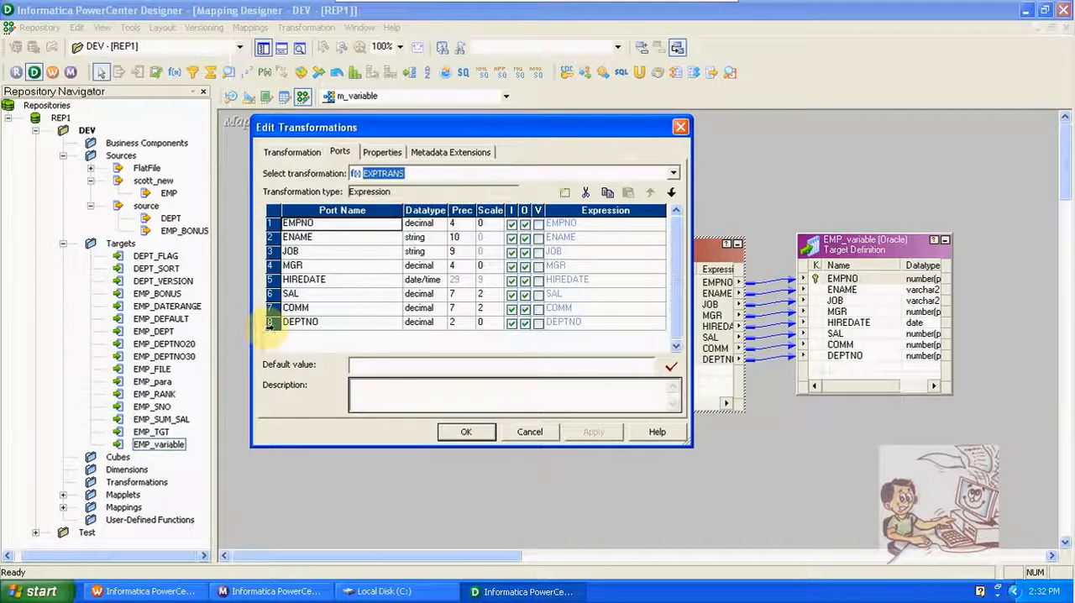
pyautogui.click(270, 325)
pyautogui.click(565, 193)
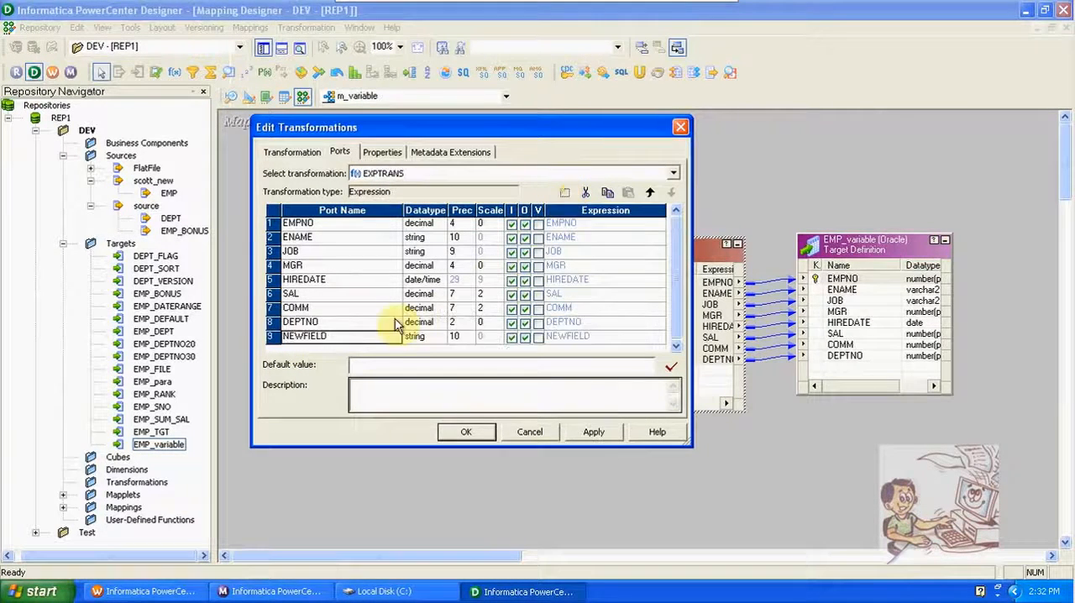
pyautogui.click(331, 337)
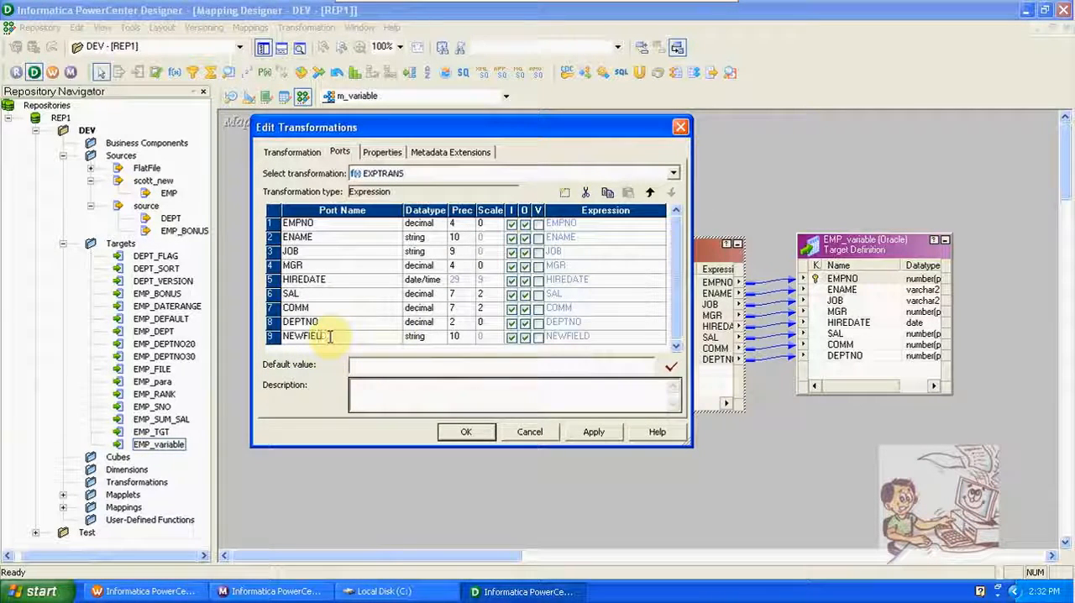
pyautogui.press('BackSpace')
pyautogui.press('BackSpace')
pyautogui.press('BackSpace')
pyautogui.press('BackSpace')
pyautogui.press('BackSpace')
pyautogui.press('BackSpace')
pyautogui.press('BackSpace')
pyautogui.press('BackSpace')
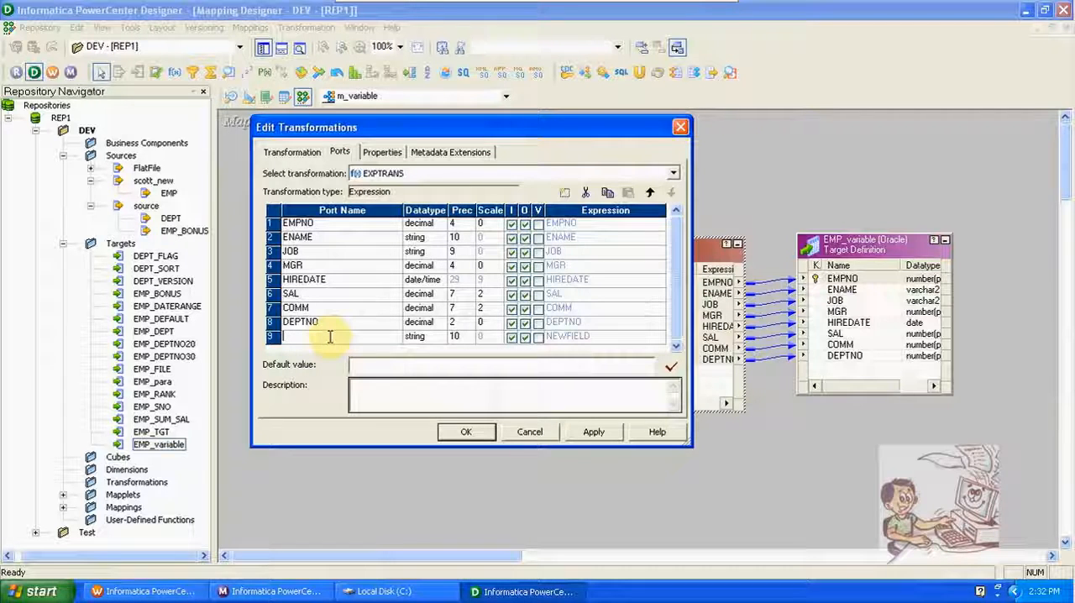
pyautogui.write('v')
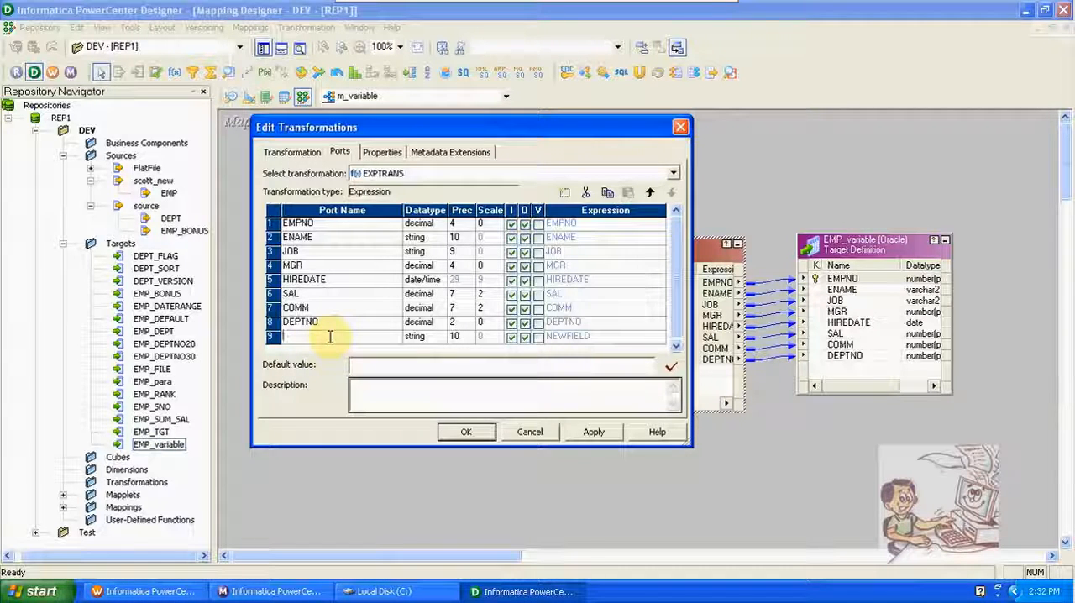
pyautogui.write('_date')
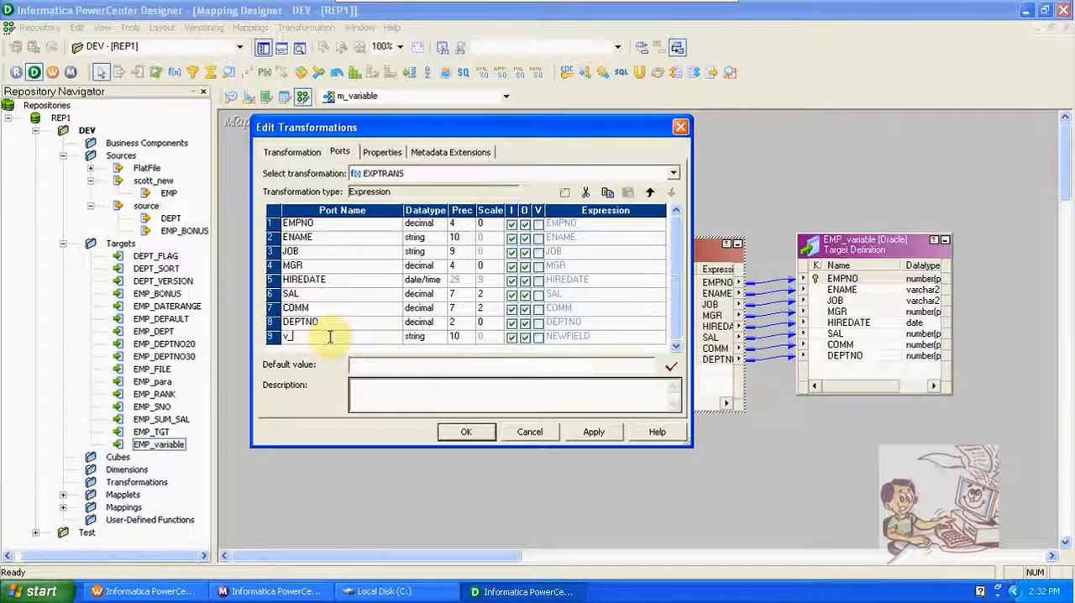
# Step: Set the v_date port's datatype to date/time and make it a variable port
pyautogui.click(437, 338)
pyautogui.click(438, 338)
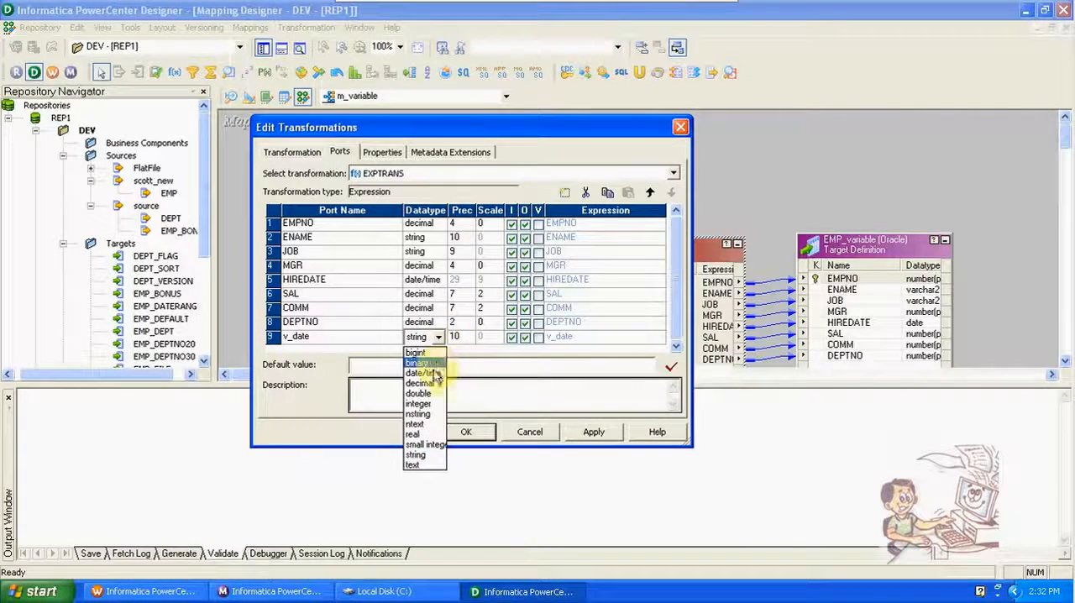
pyautogui.click(428, 366)
pyautogui.click(538, 338)
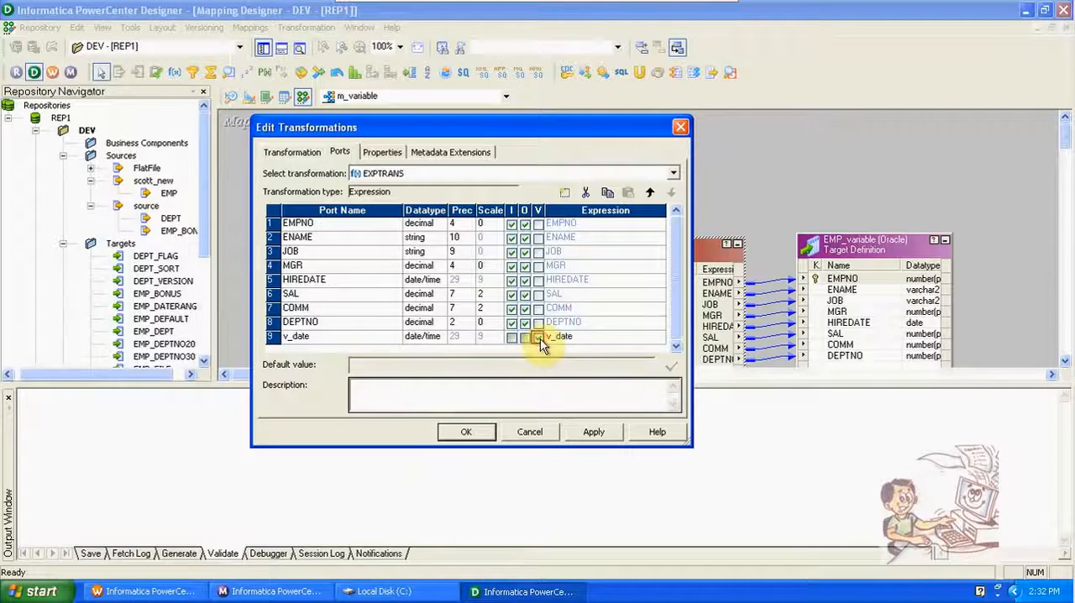
# Step: Replace the v_date port's default formula with the SETMAXVARIABLE function
pyautogui.click(660, 337)
pyautogui.click(659, 336)
pyautogui.moveTo(590, 199); pyautogui.dragTo(436, 210)
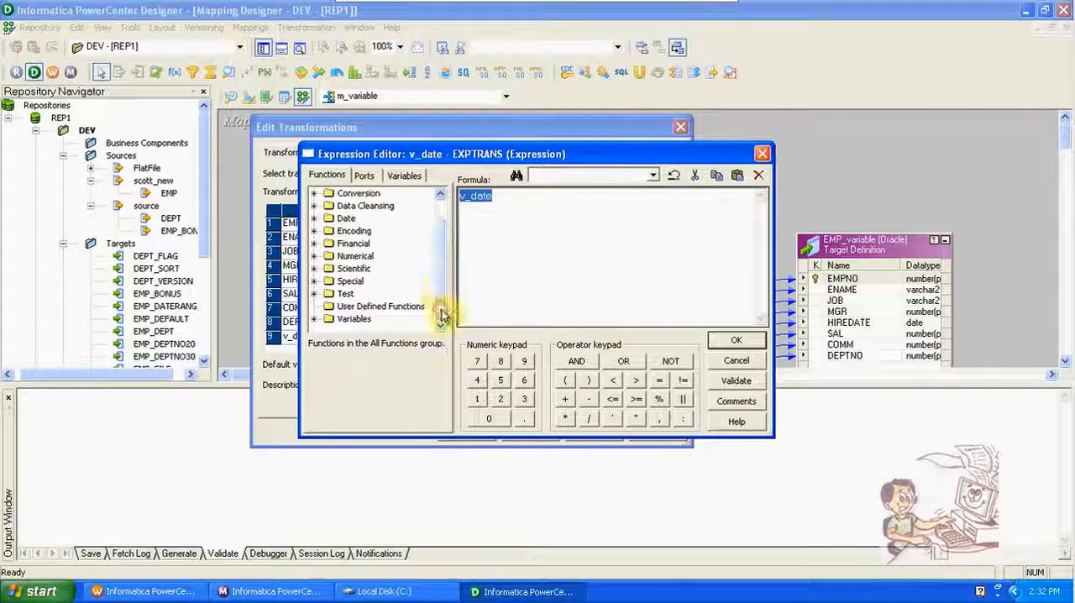
pyautogui.click(314, 320)
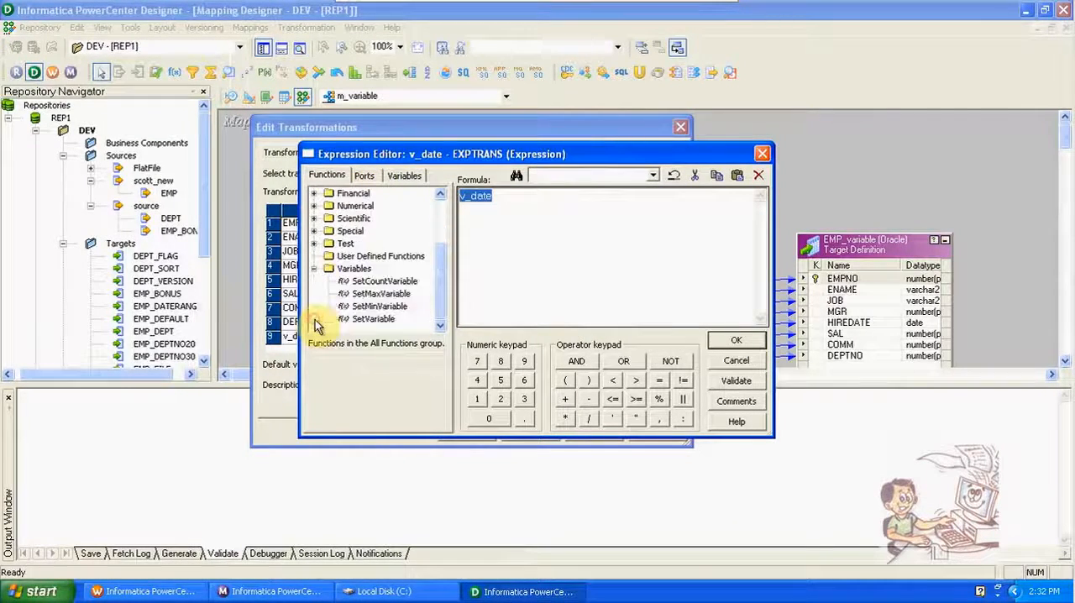
pyautogui.doubleClick(381, 293)
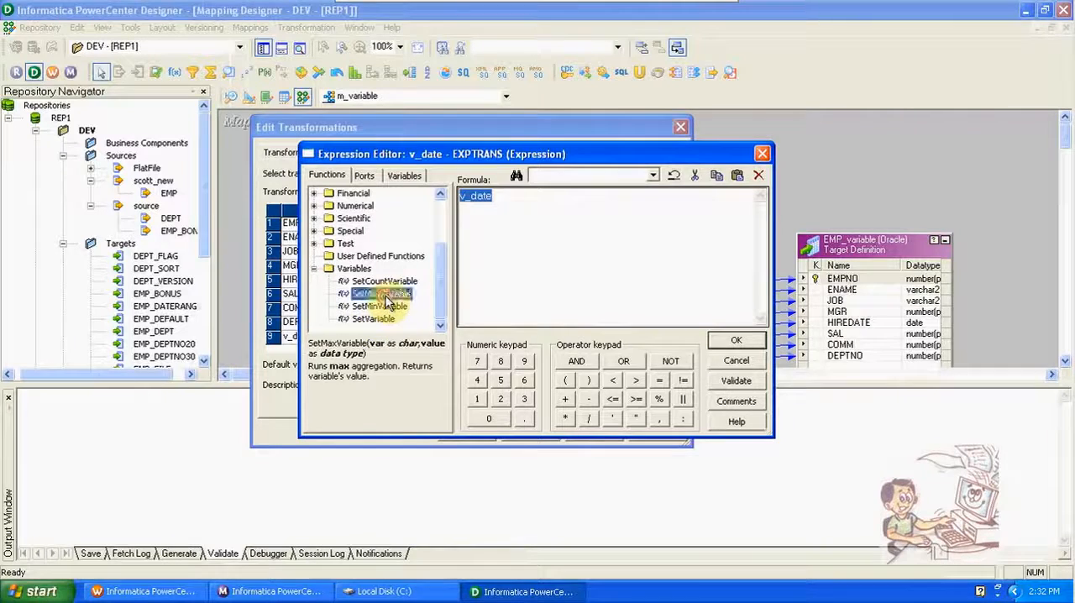
# Step: Fill in the function's arguments to read SETMAXVARIABLE($$HIREDATE,HIREDATE) and accept the expression
pyautogui.click(363, 176)
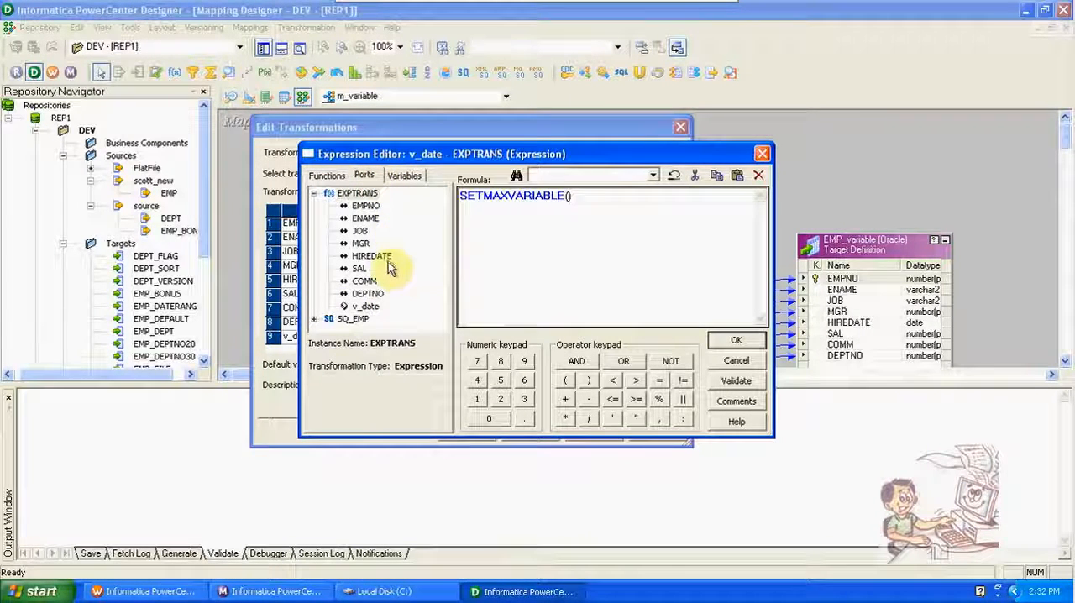
pyautogui.click(402, 177)
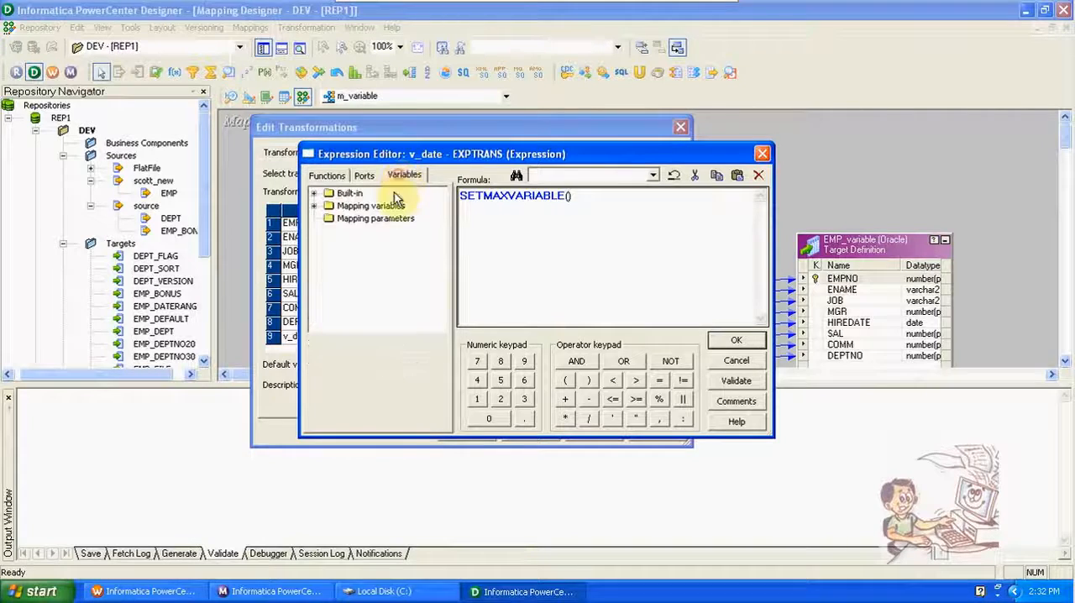
pyautogui.click(314, 206)
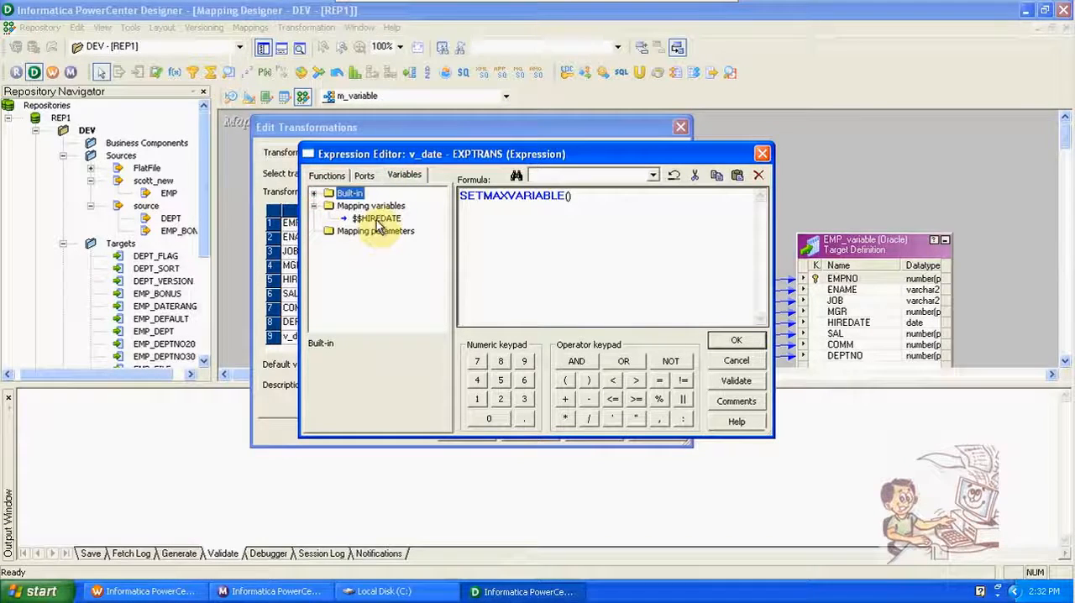
pyautogui.doubleClick(377, 220)
pyautogui.write(',')
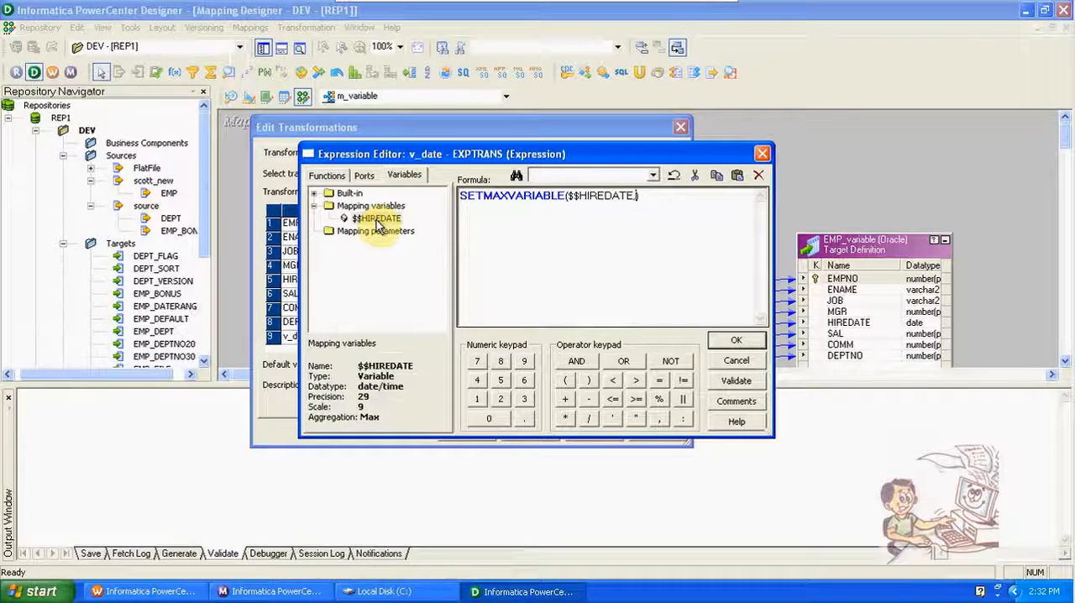
pyautogui.click(364, 176)
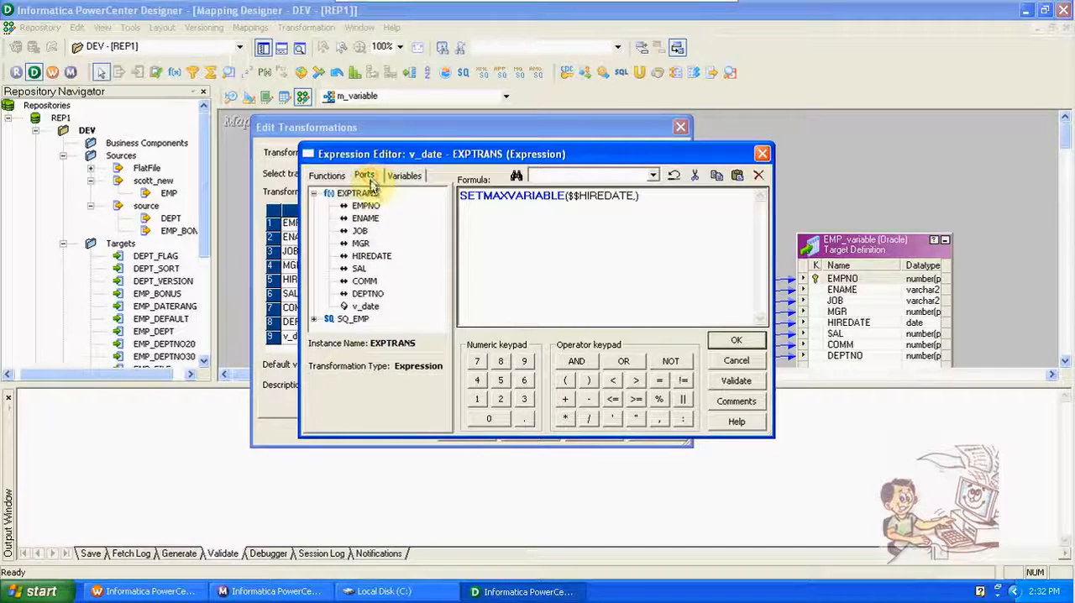
pyautogui.doubleClick(374, 257)
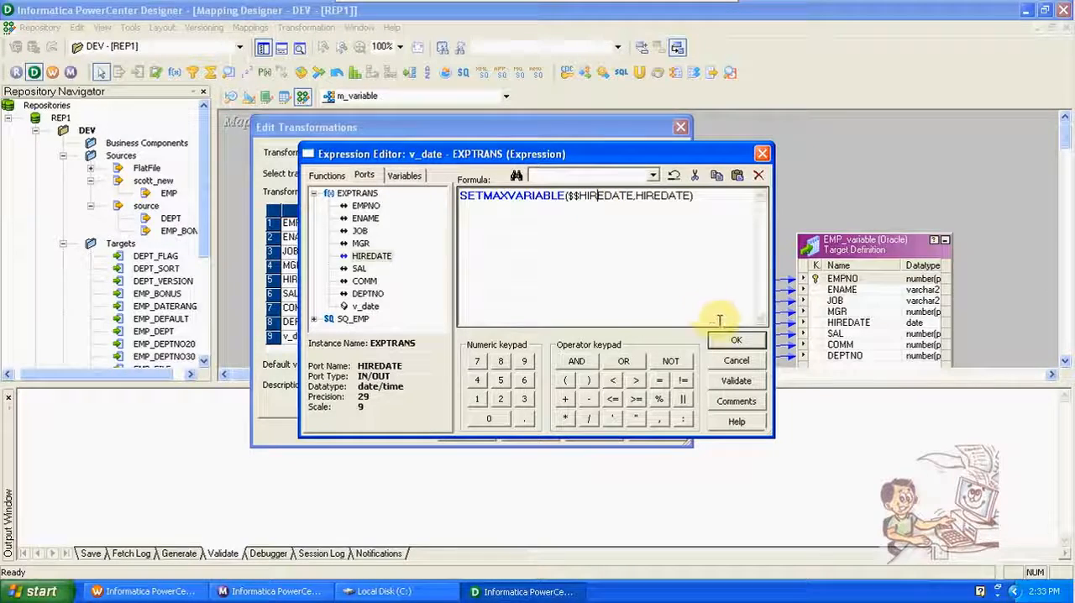
pyautogui.click(736, 344)
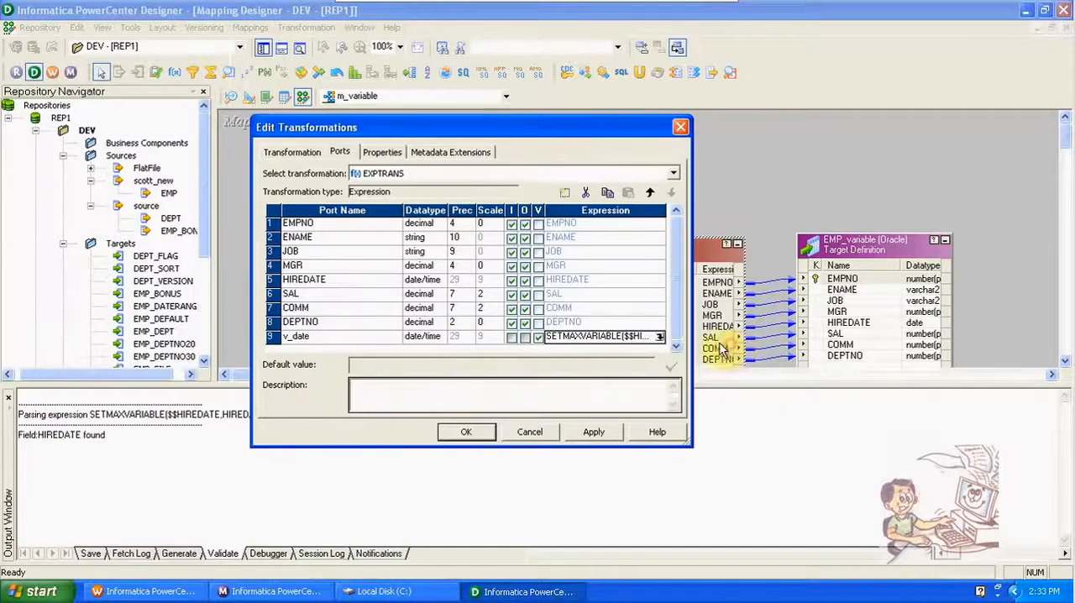
# Step: Apply and accept the EXPTRANS changes, and hide the output window
pyautogui.click(601, 434)
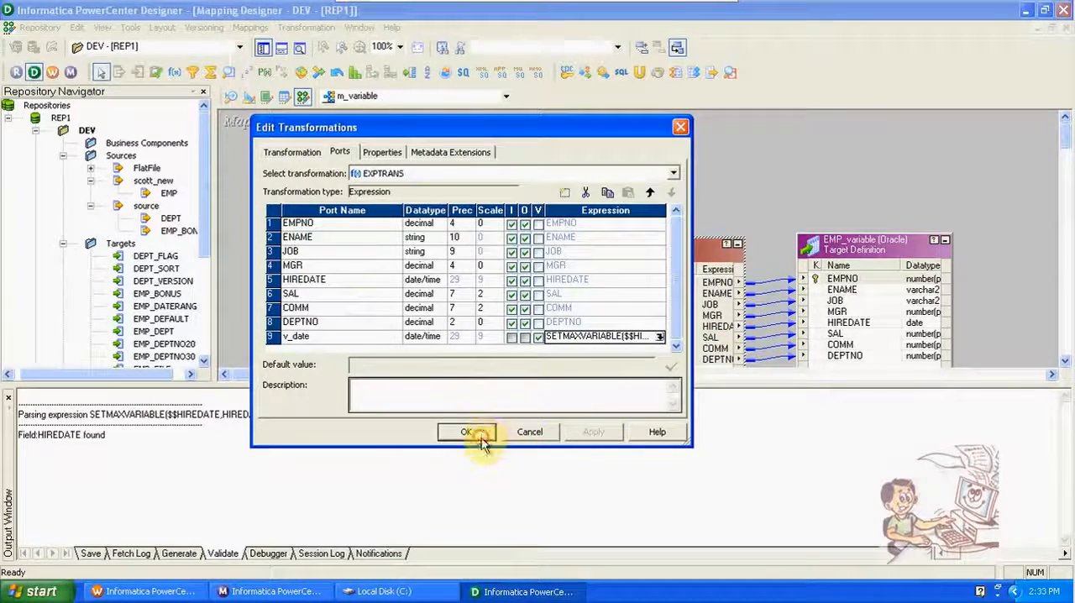
pyautogui.click(475, 432)
pyautogui.click(282, 49)
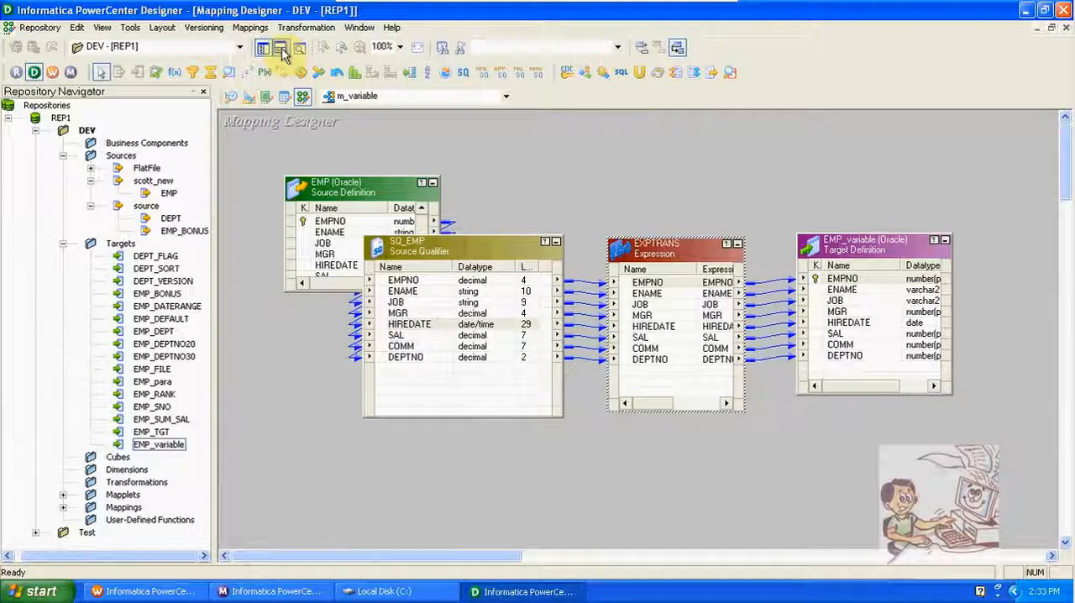
# Step: Review the $$HIREDATE declaration in the mapping's parameters and variables, and close it unchanged
pyautogui.click(249, 27)
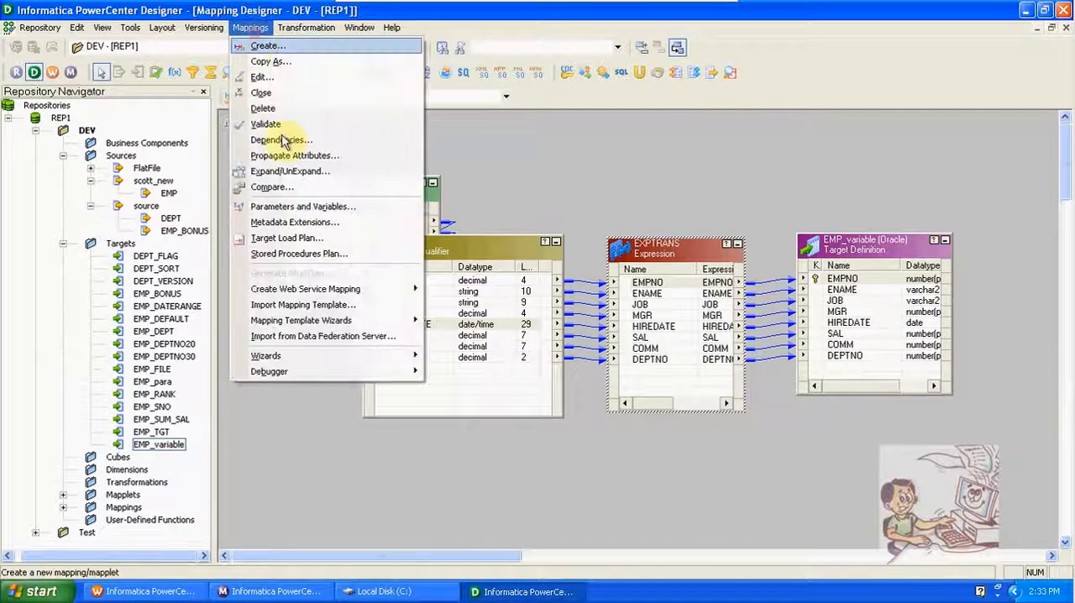
pyautogui.click(296, 209)
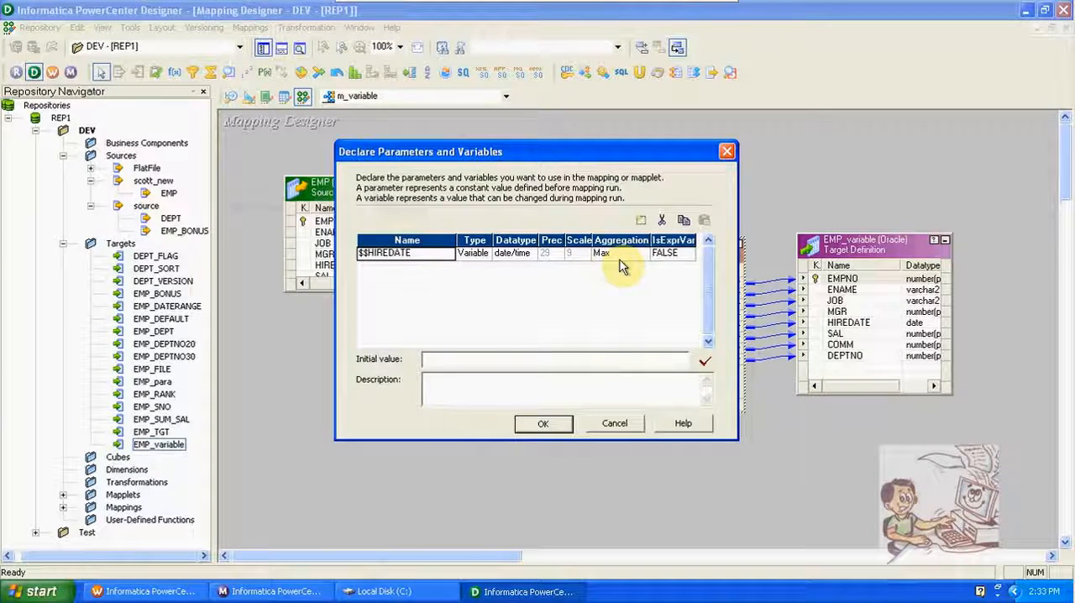
pyautogui.click(565, 424)
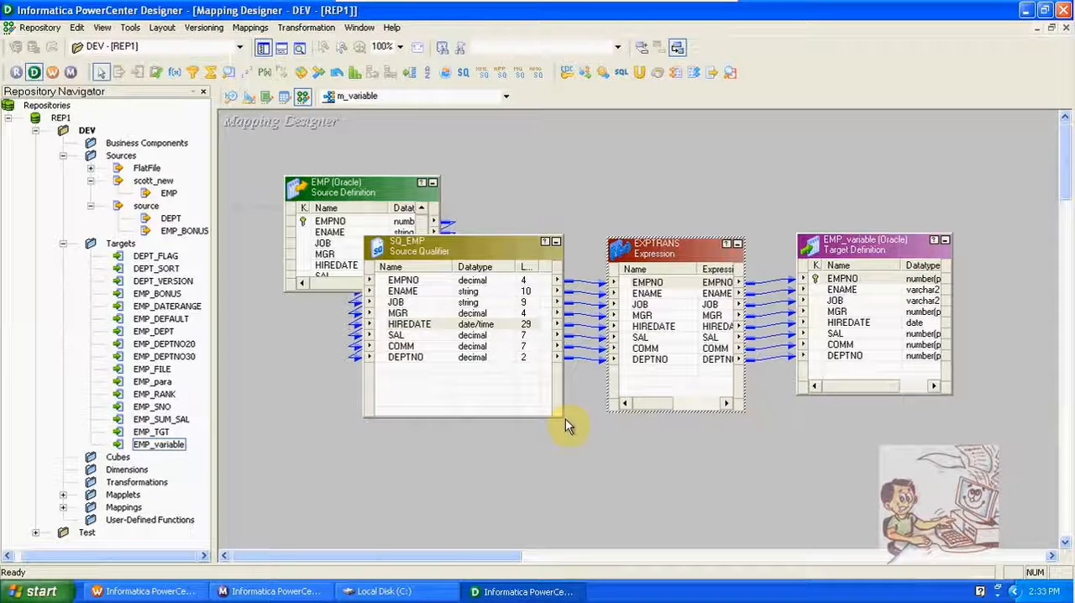
pyautogui.click(657, 327)
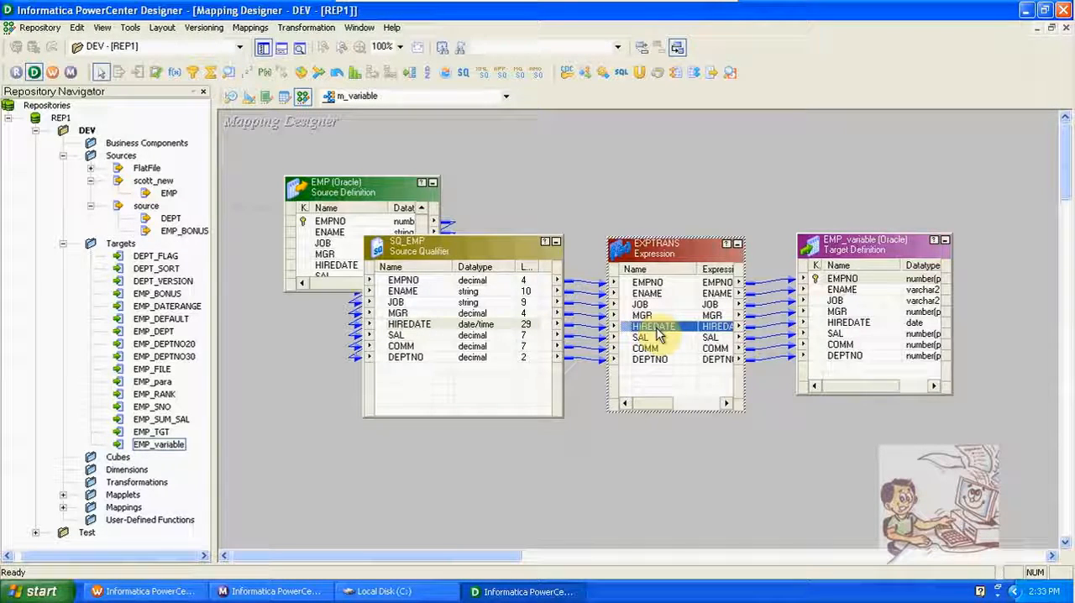
pyautogui.click(250, 28)
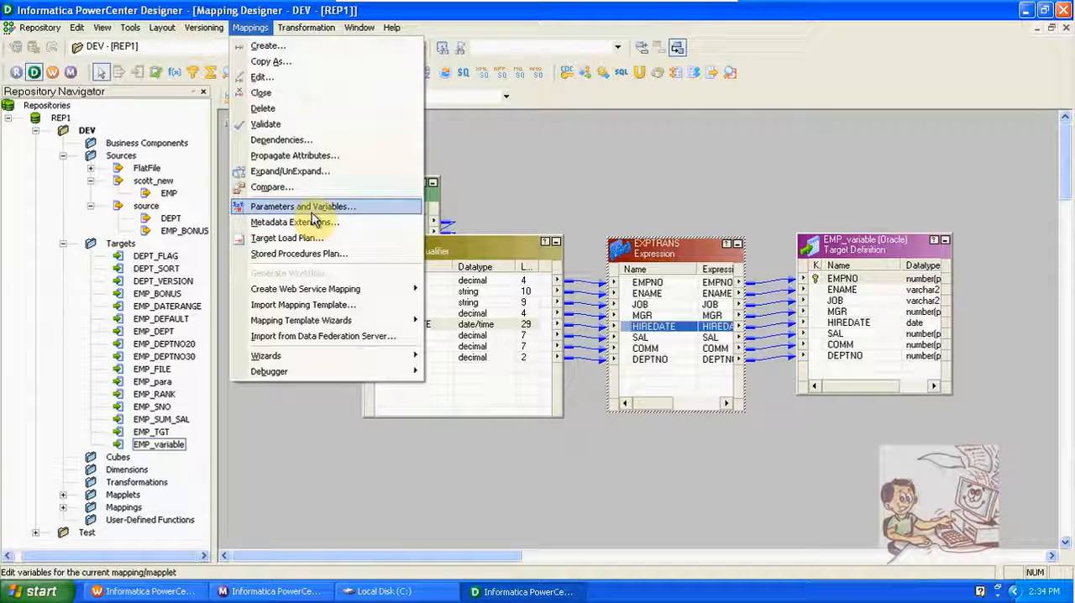
pyautogui.click(600, 157)
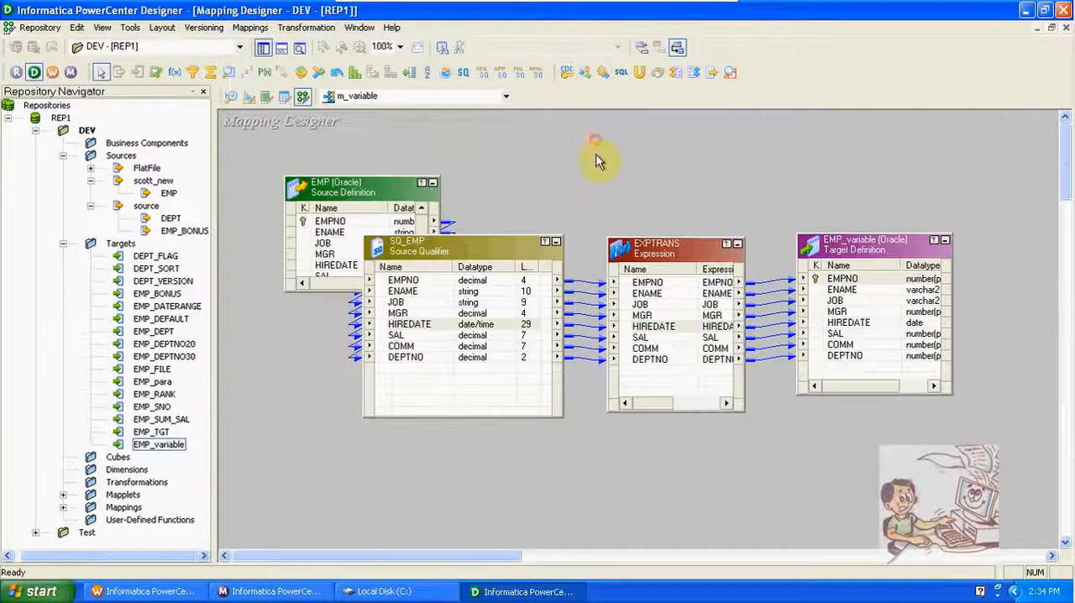
pyautogui.click(666, 326)
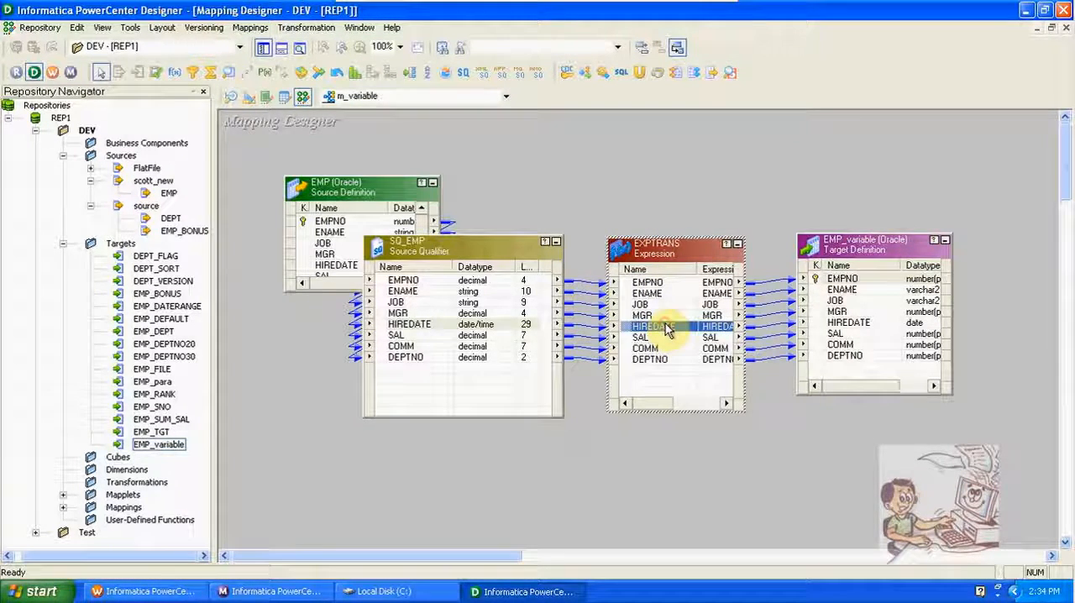
# Step: Review the v_date port's SETMAXVARIABLE expression in EXPTRANS and the Variables function group, leaving the formula unchanged
pyautogui.doubleClick(676, 378)
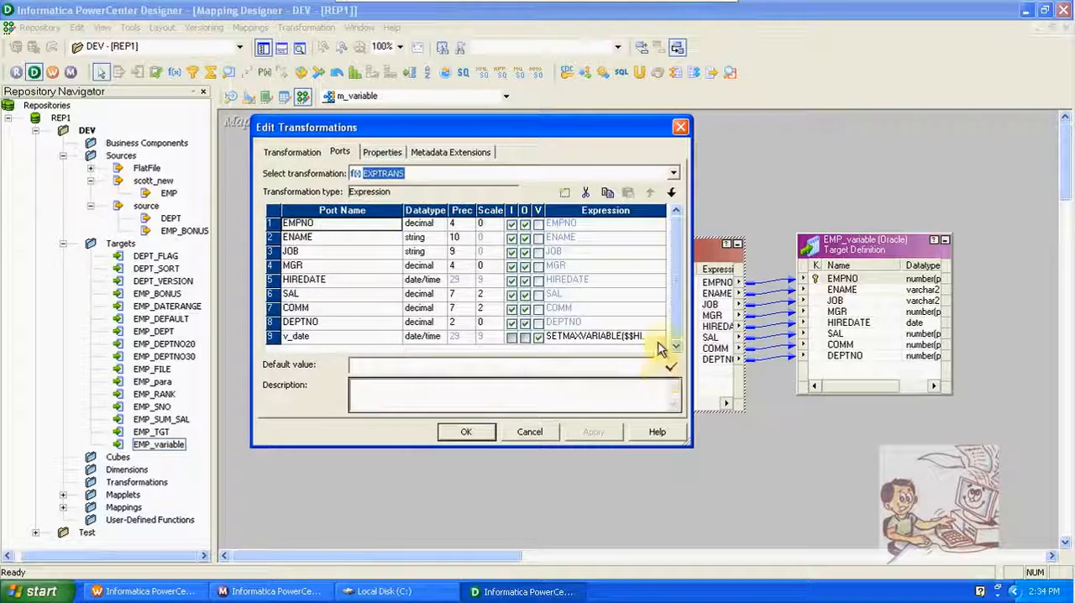
pyautogui.click(660, 339)
pyautogui.click(529, 218)
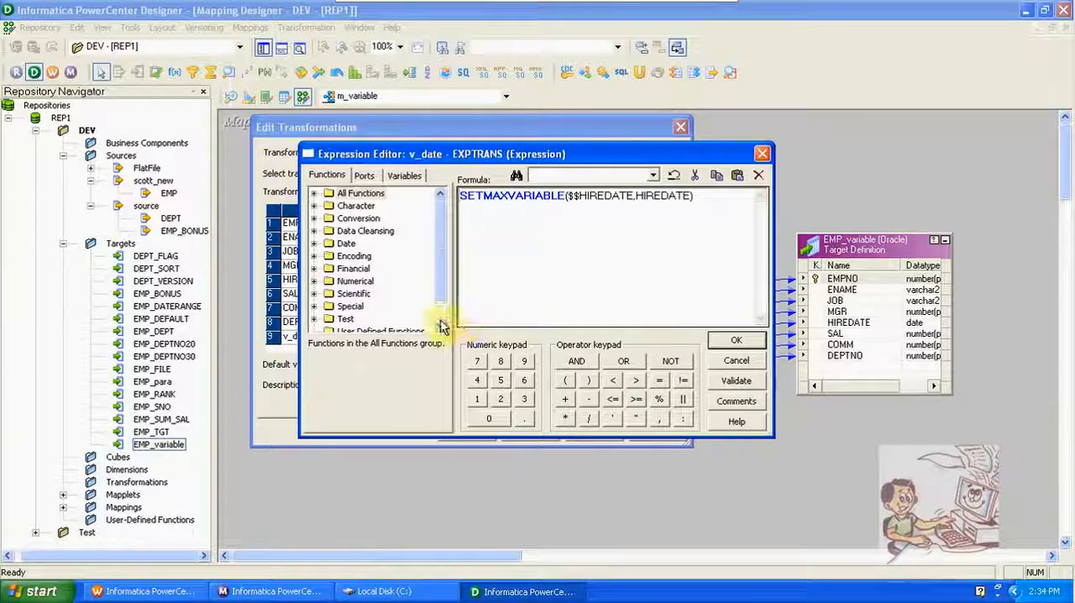
pyautogui.scroll(-1, 439, 325)
pyautogui.click(353, 320)
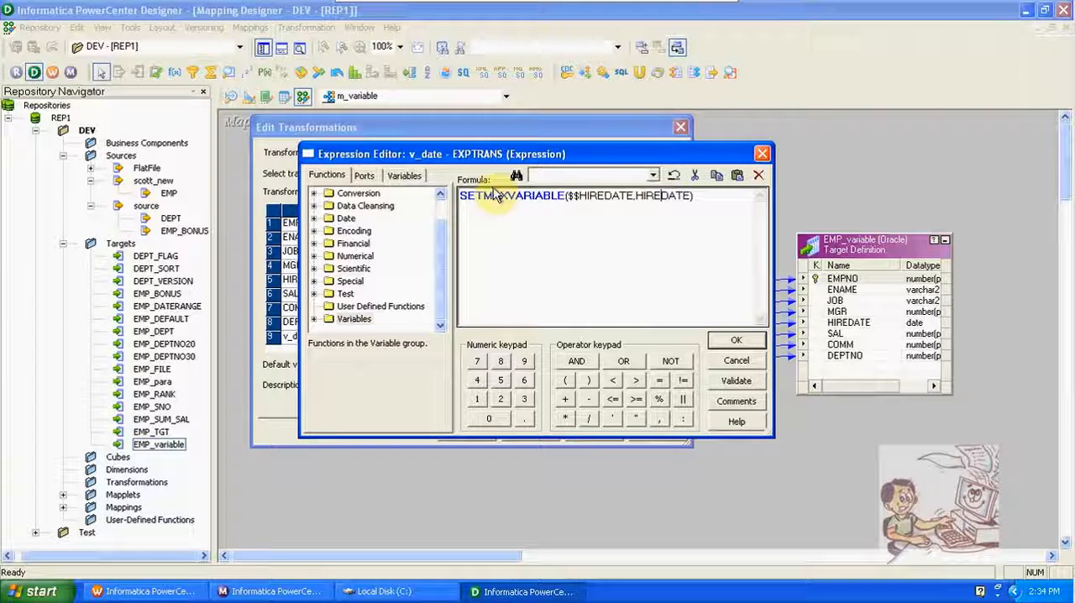
pyautogui.click(494, 194)
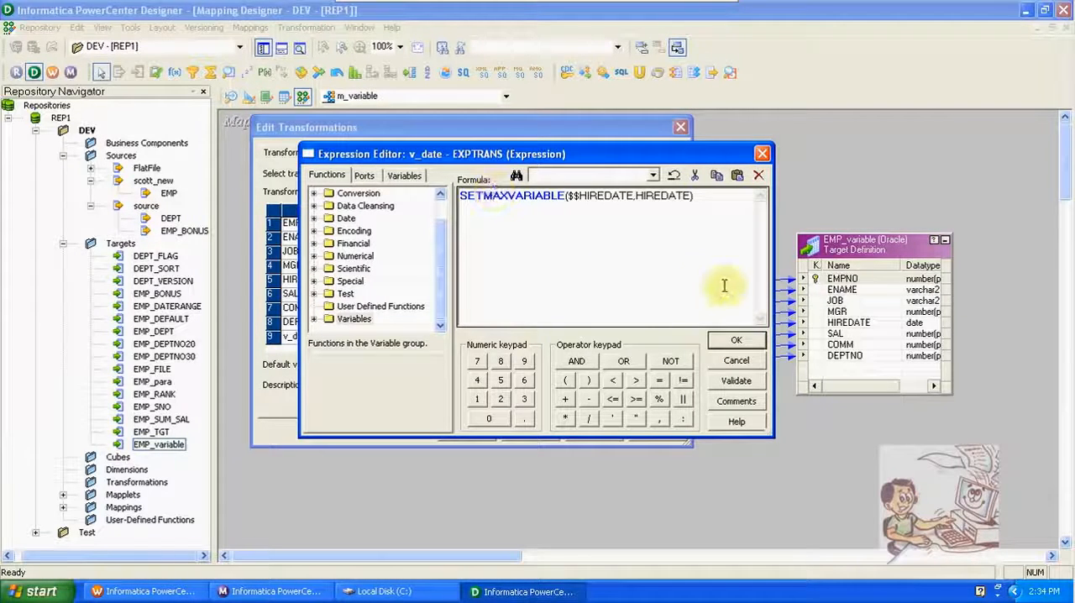
pyautogui.click(735, 340)
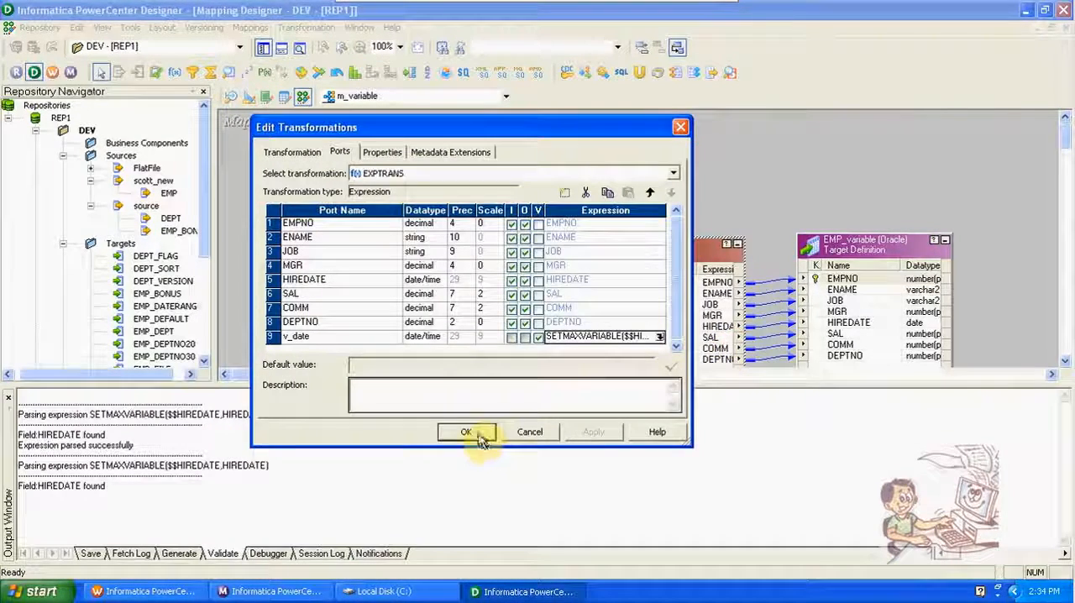
# Step: Accept the EXPTRANS transformation and save the m_variable mapping to the repository
pyautogui.click(477, 433)
pyautogui.hotkey('ctrl', 's')
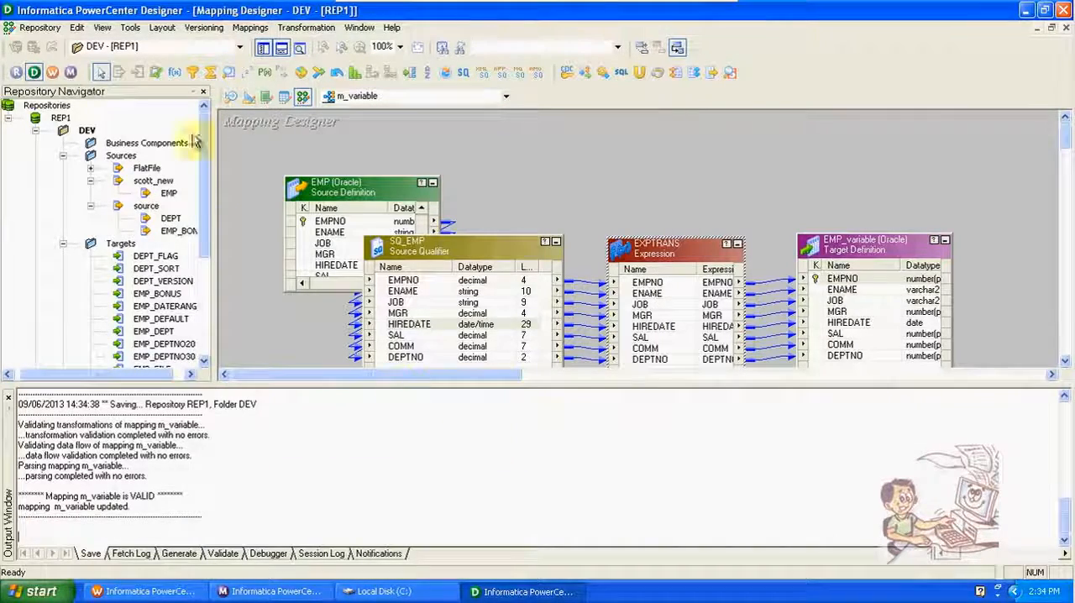
# Step: Switch to Workflow Manager, close the open w_parameters workflow, and try to create a new workflow
pyautogui.click(52, 72)
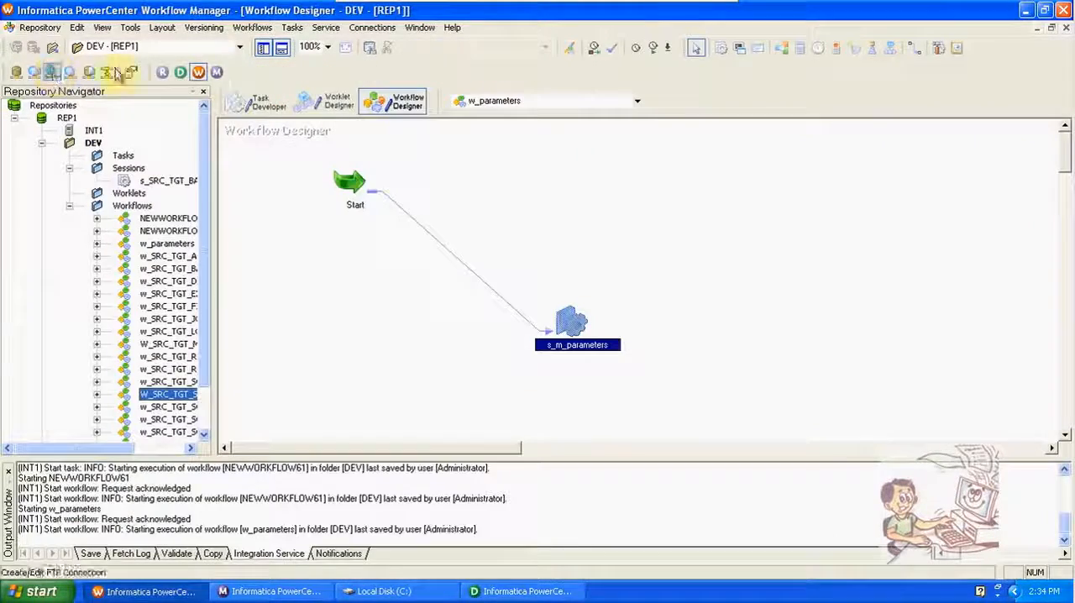
pyautogui.click(250, 27)
pyautogui.click(277, 77)
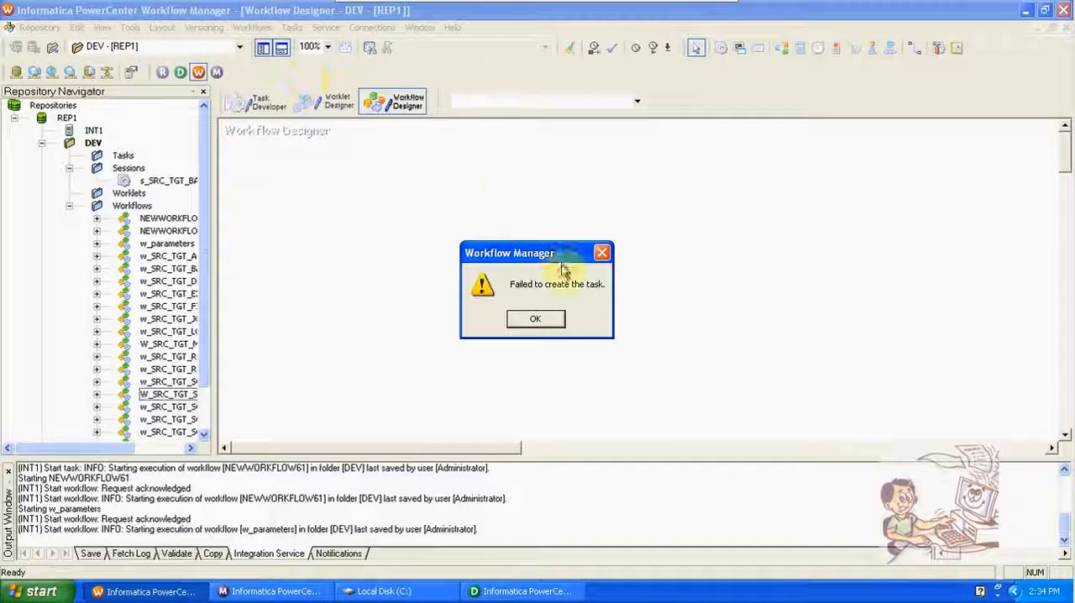
pyautogui.click(546, 320)
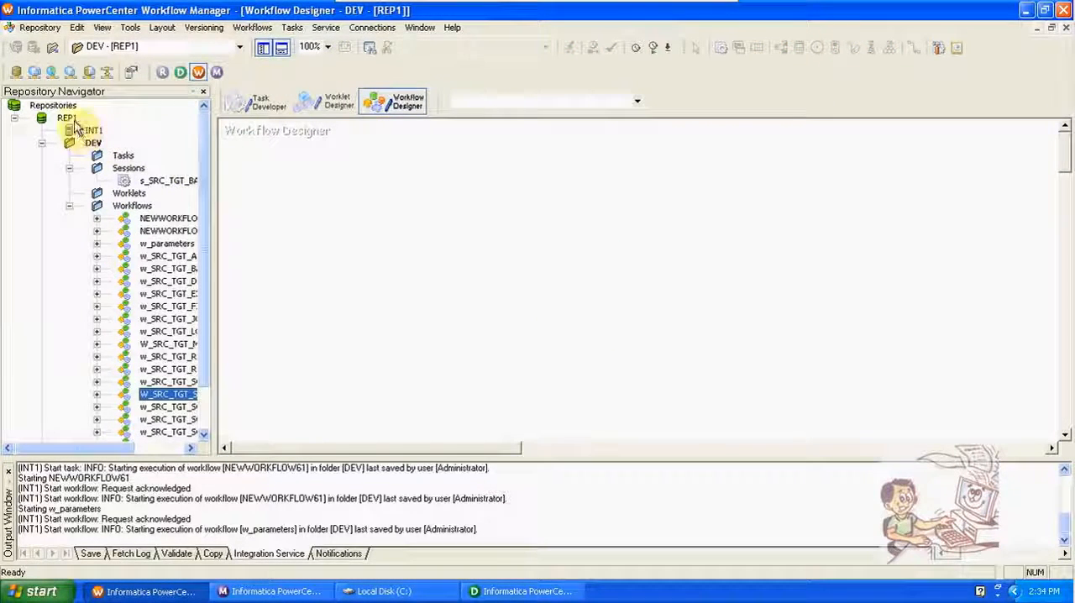
# Step: Restart Workflow Manager from the Designer, dismiss its startup tip, and maximize its window
pyautogui.click(1063, 10)
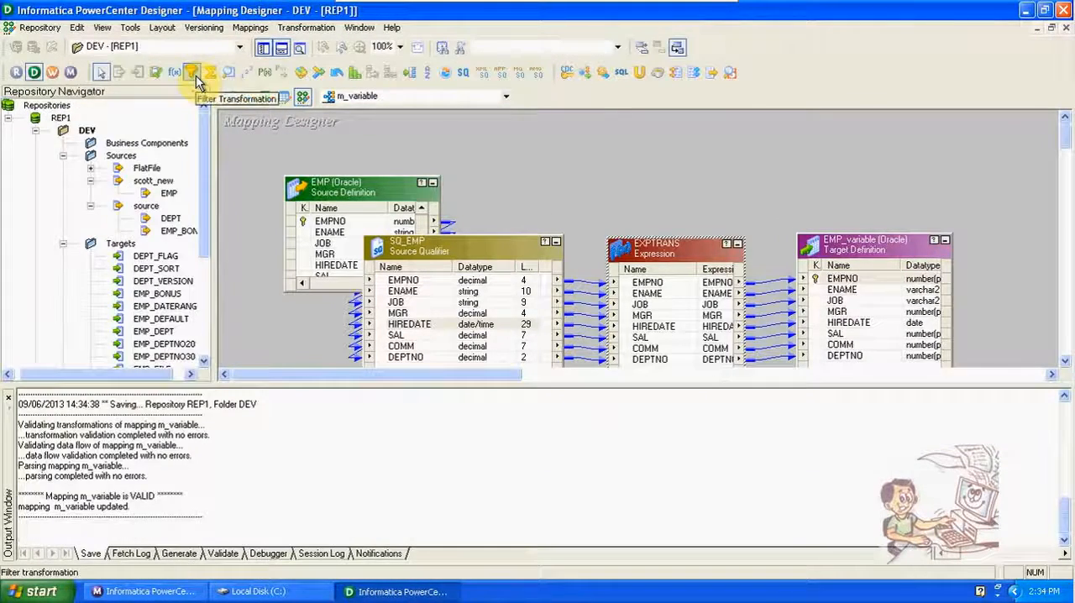
pyautogui.click(52, 73)
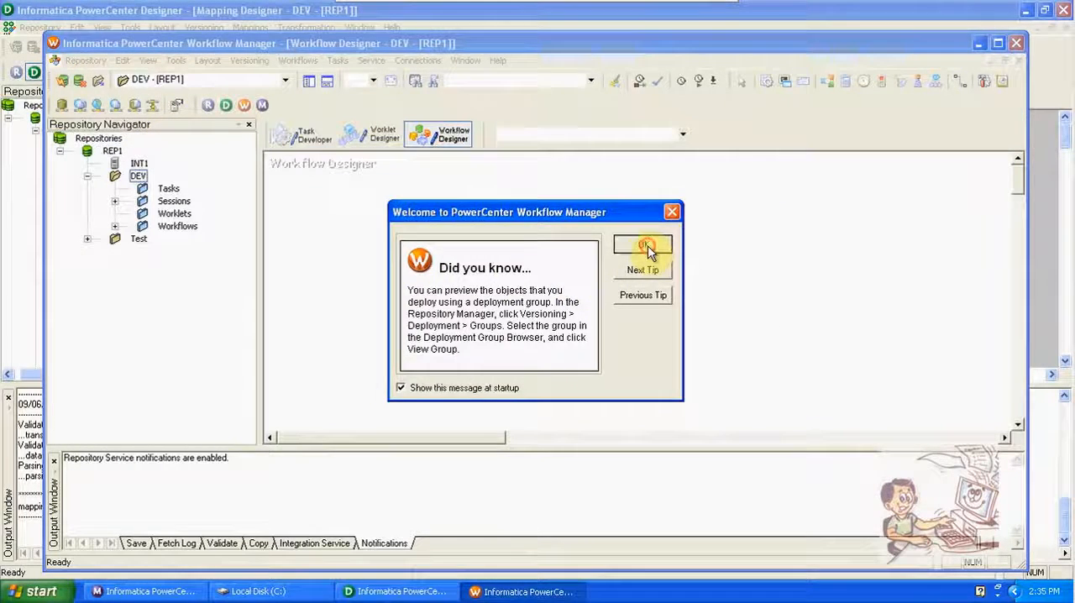
pyautogui.click(646, 246)
pyautogui.click(998, 43)
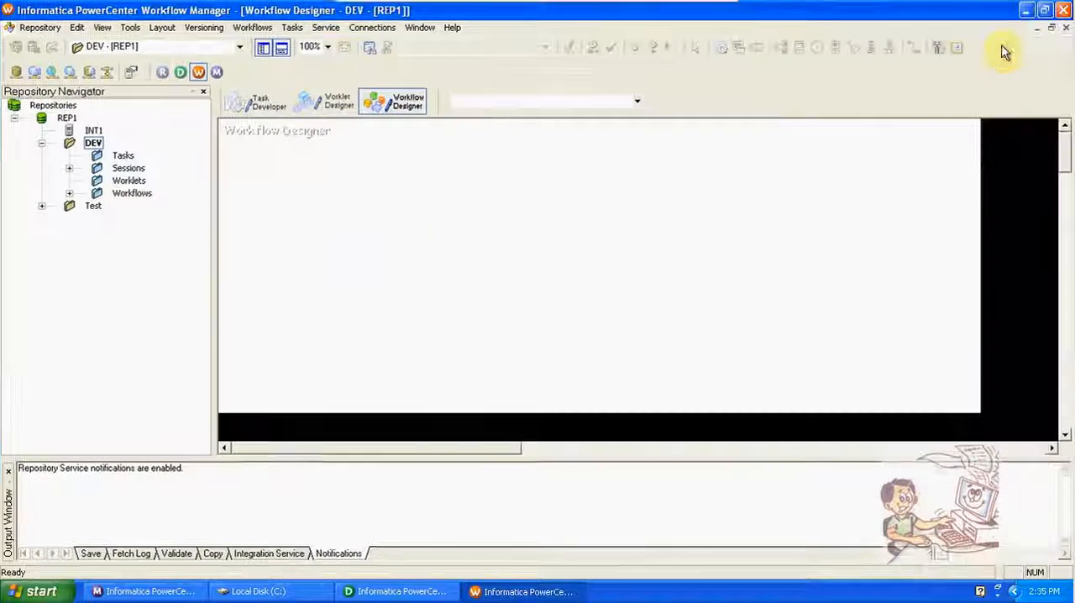
# Step: Create a new workflow named w_variable in the DEV folder
pyautogui.click(251, 27)
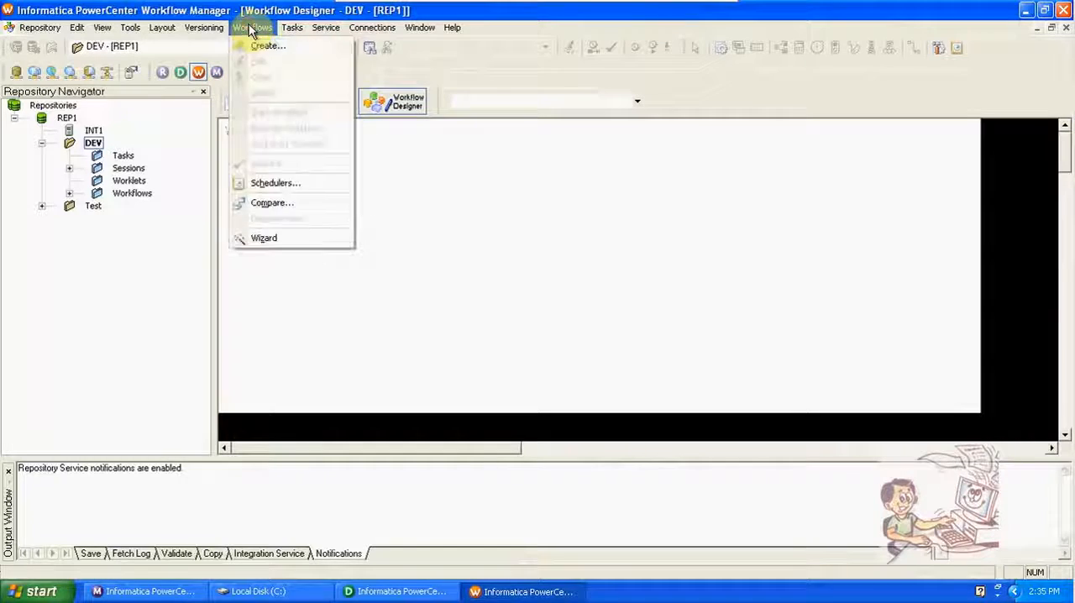
pyautogui.click(266, 47)
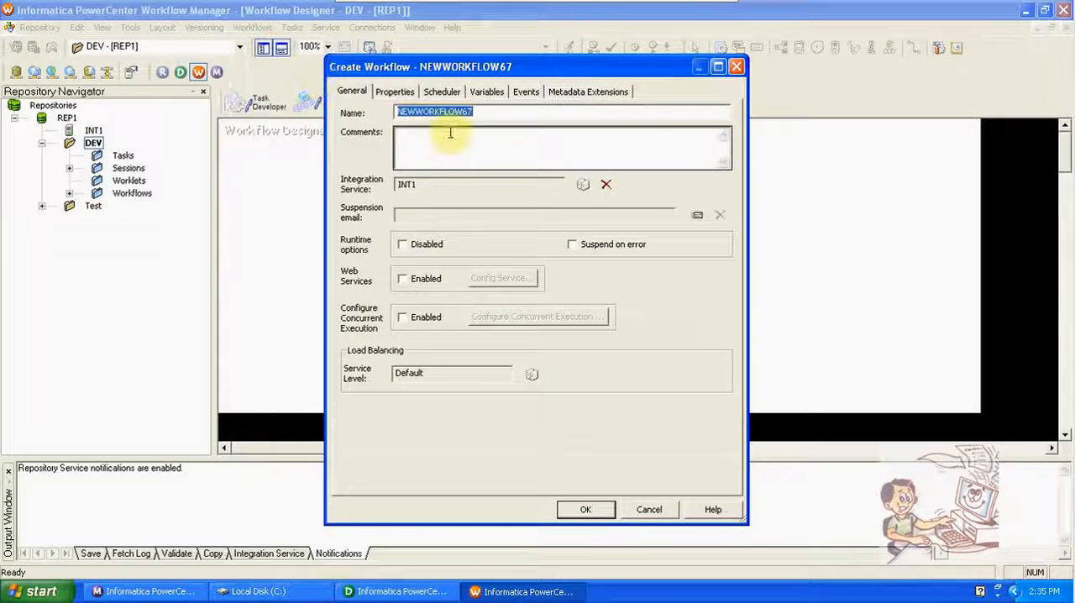
pyautogui.write('w_')
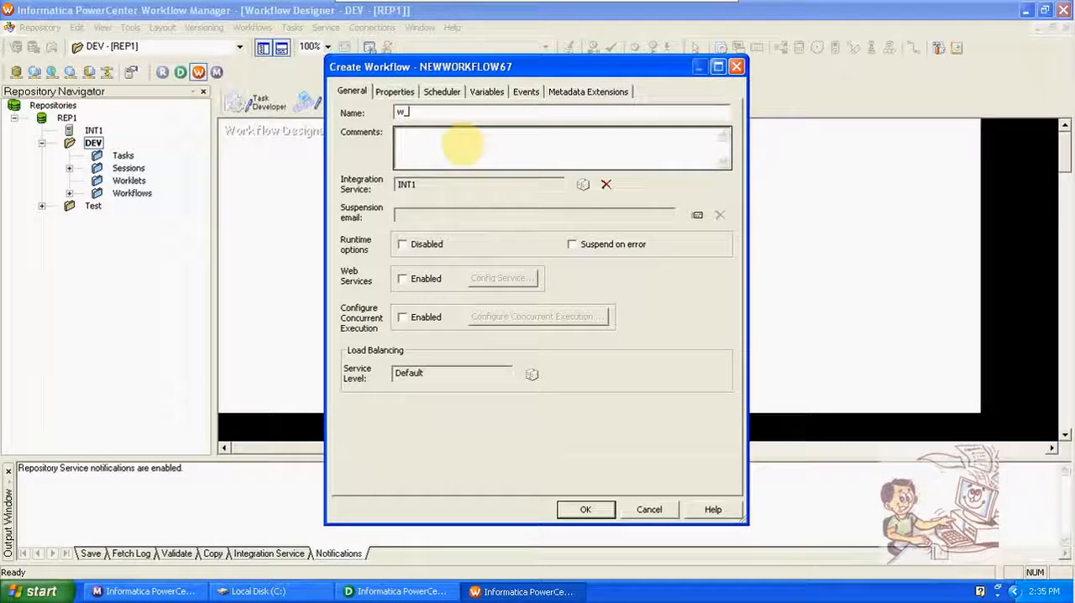
pyautogui.write('variable')
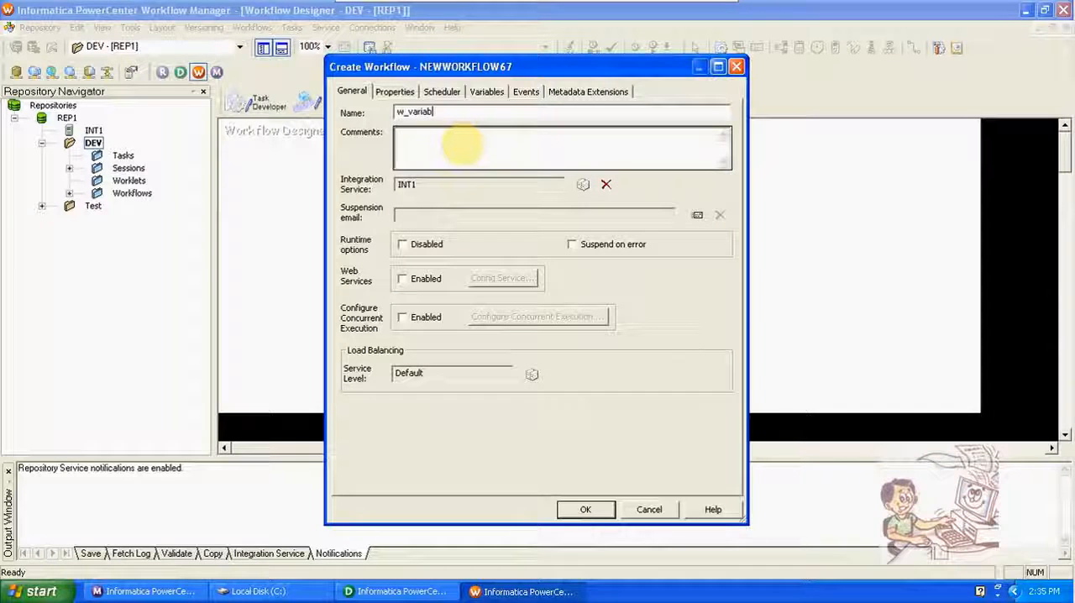
pyautogui.click(587, 510)
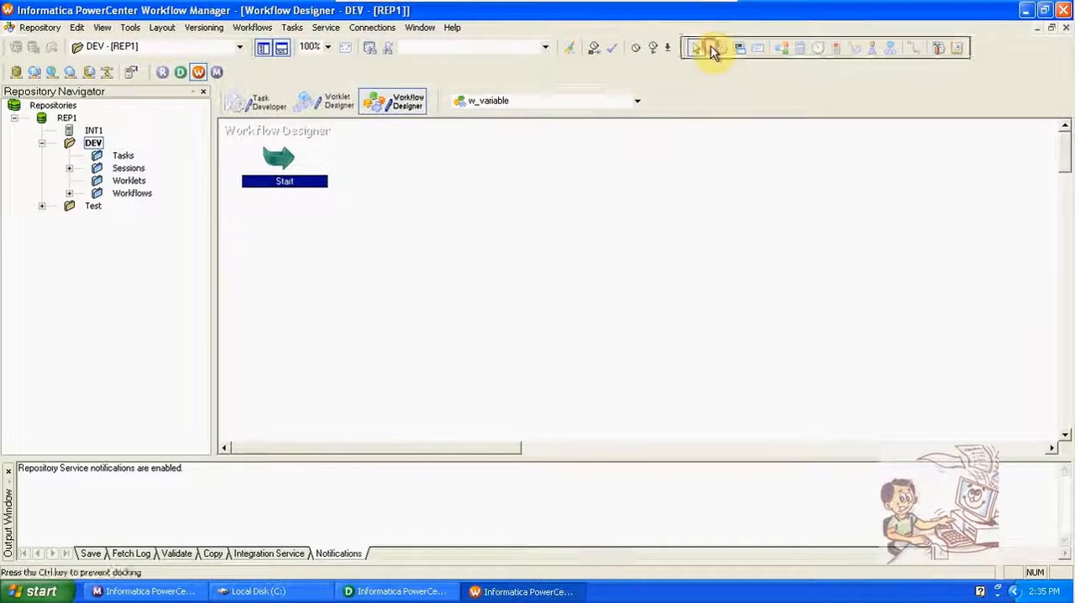
# Step: Add a session task for the m_variable mapping to the workflow and link the Start task to it
pyautogui.click(723, 49)
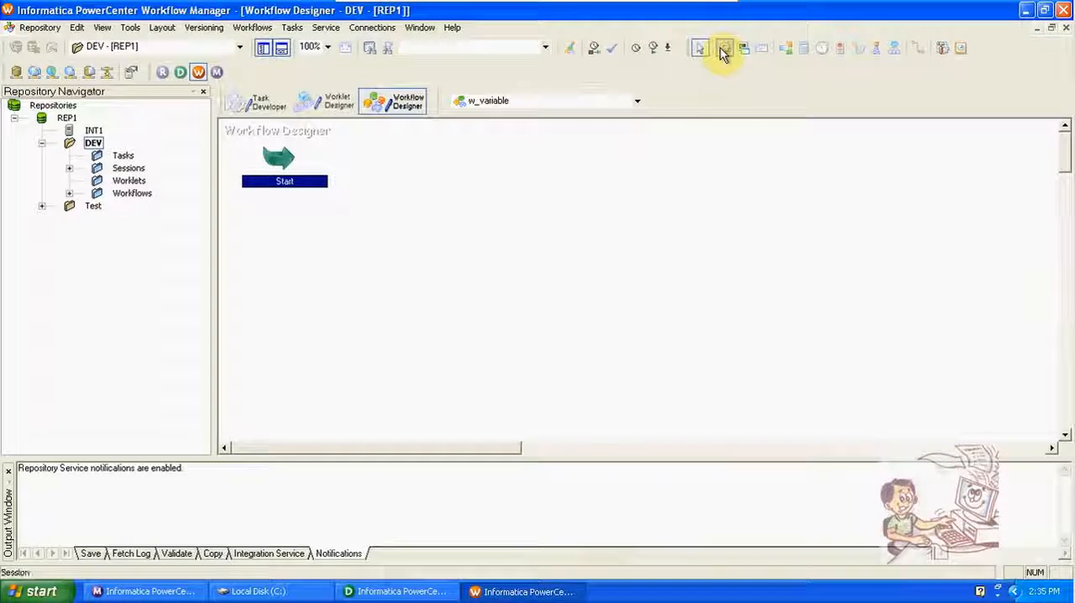
pyautogui.click(502, 312)
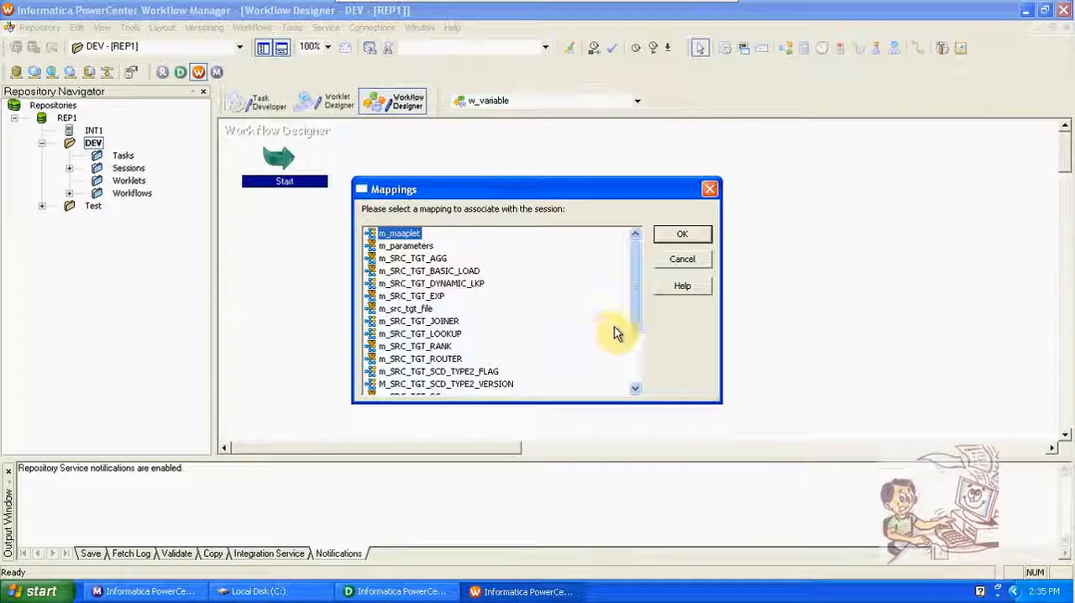
pyautogui.click(638, 320)
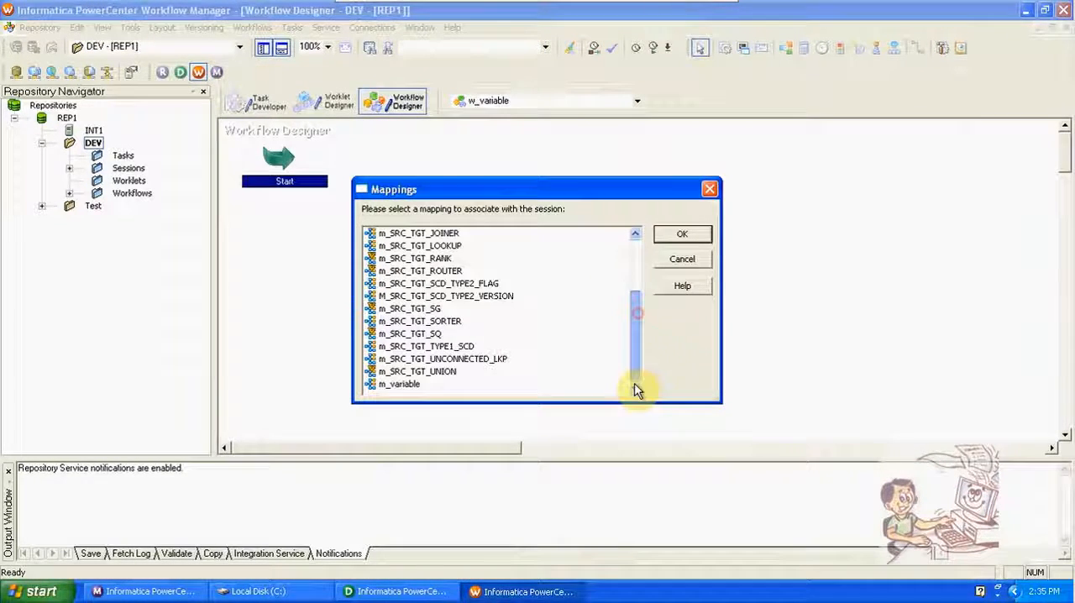
pyautogui.click(414, 387)
pyautogui.click(683, 238)
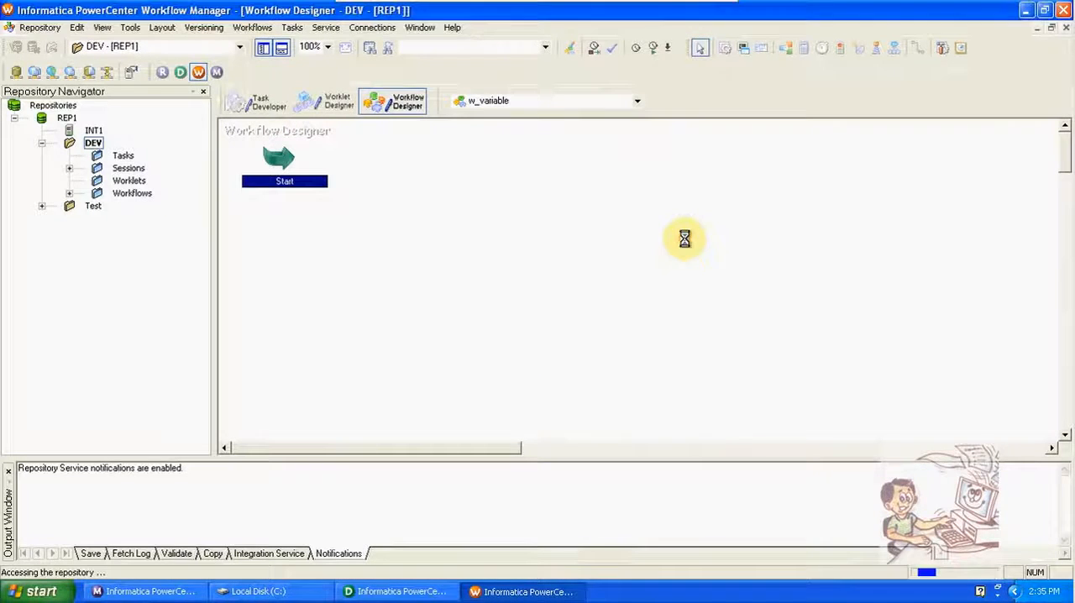
pyautogui.click(917, 48)
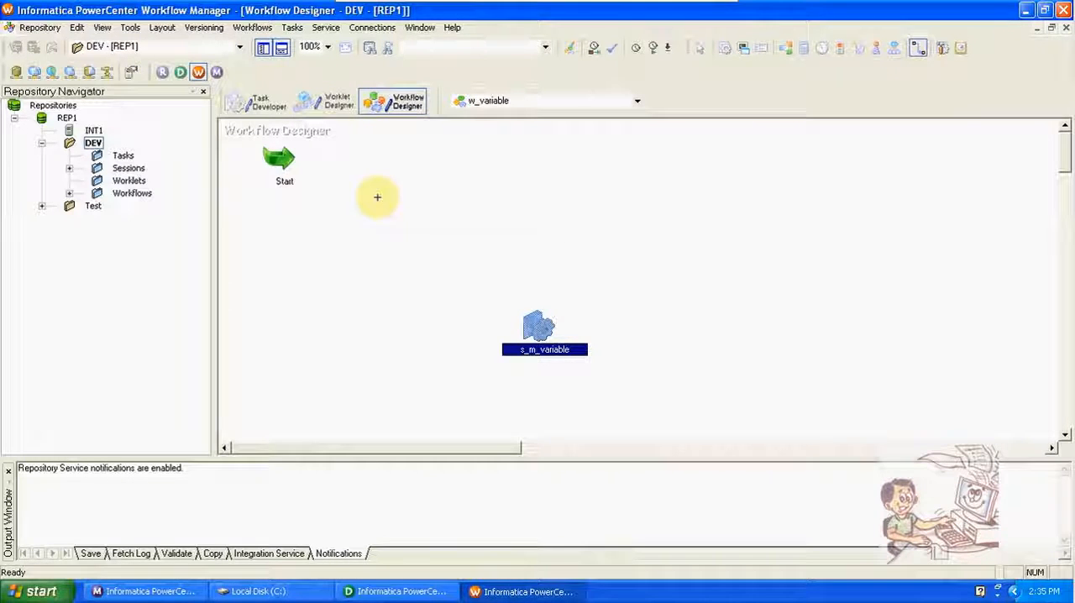
pyautogui.moveTo(287, 161); pyautogui.dragTo(532, 322)
# Step: Check the database connection of the SQ_EMP source in the s_m_variable session's mapping settings, and cancel without changes
pyautogui.doubleClick(533, 322)
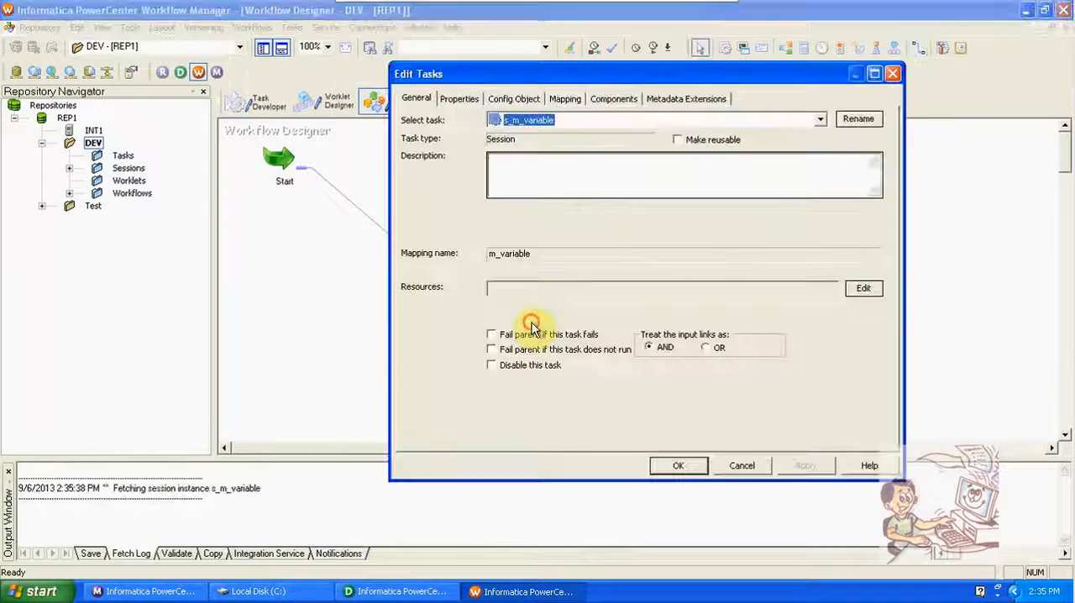
pyautogui.click(560, 99)
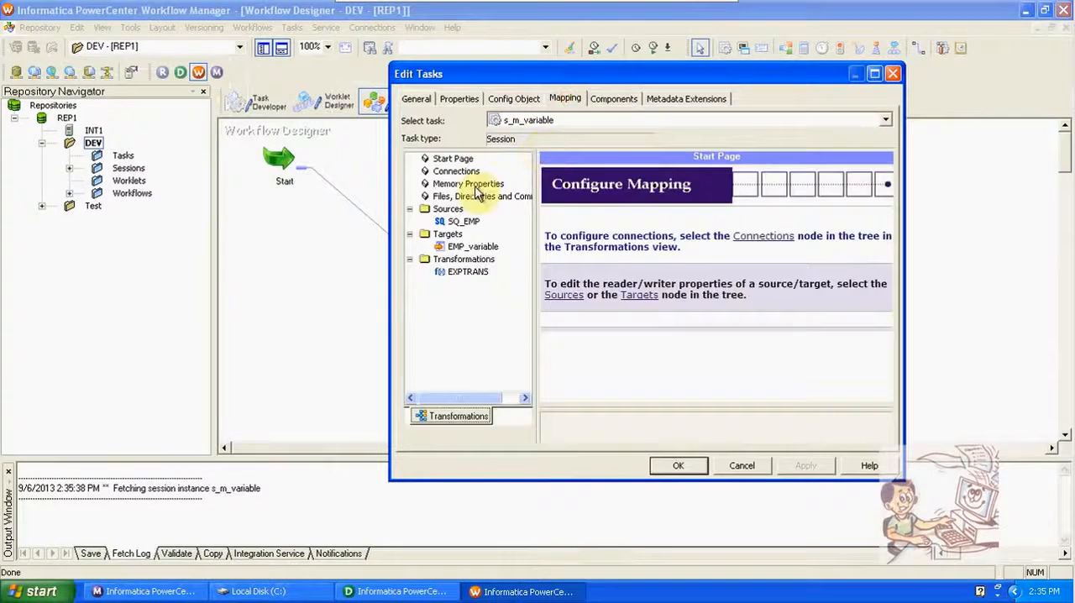
pyautogui.click(463, 222)
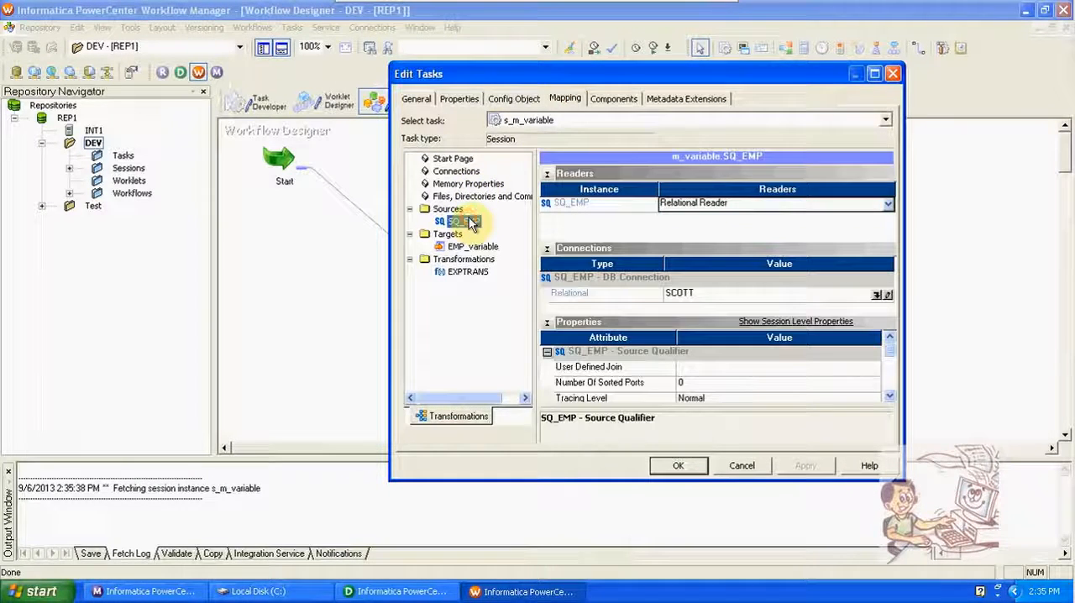
pyautogui.click(739, 467)
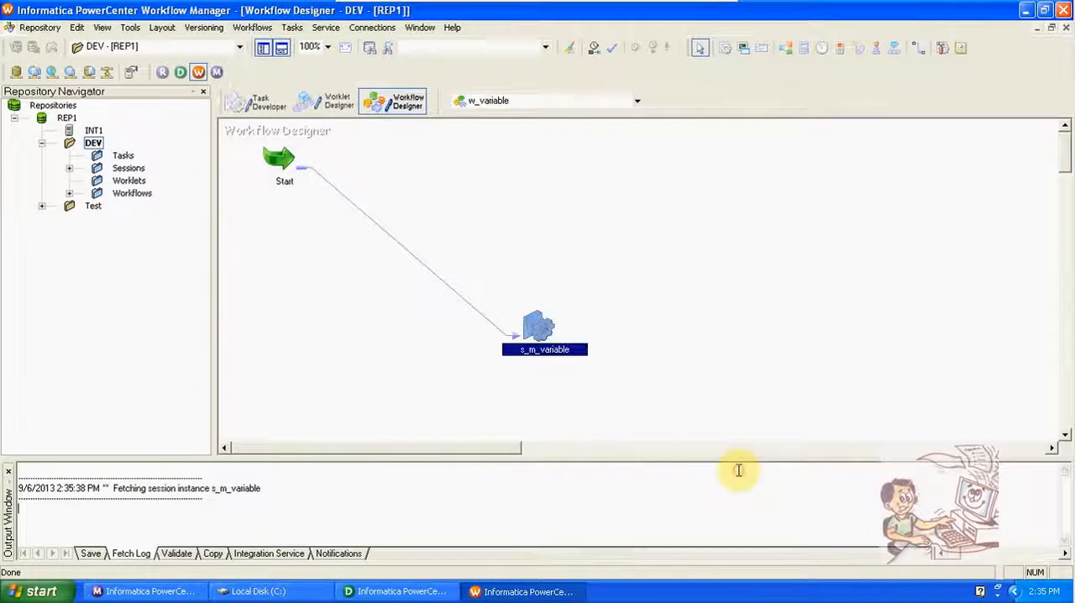
# Step: Start a new relational connection of type Oracle and name it scott_new
pyautogui.click(372, 26)
pyautogui.click(382, 44)
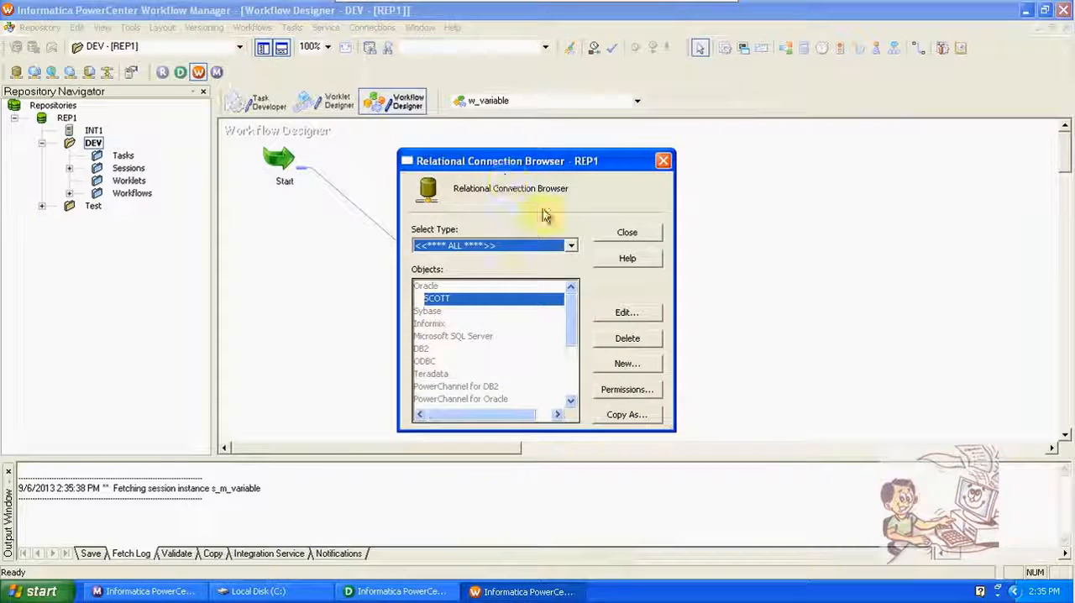
pyautogui.click(642, 364)
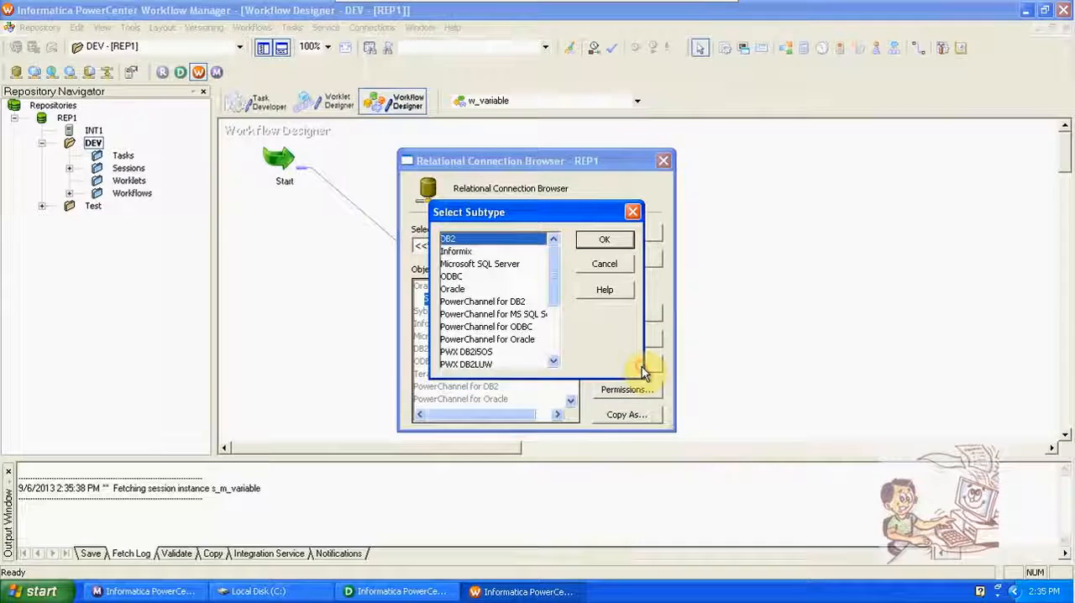
pyautogui.click(461, 289)
pyautogui.click(604, 241)
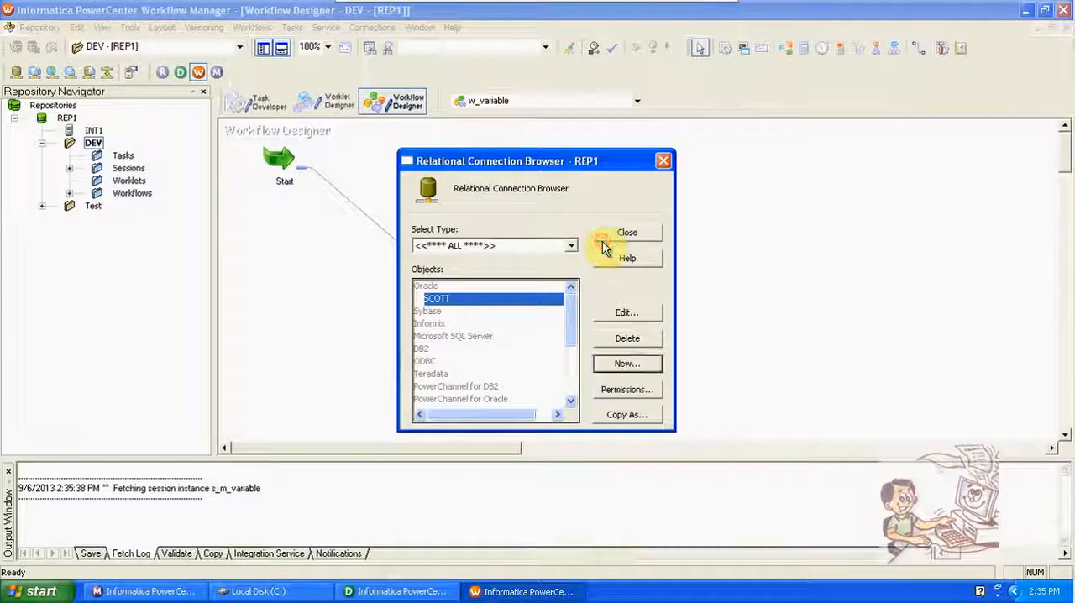
pyautogui.write('sc')
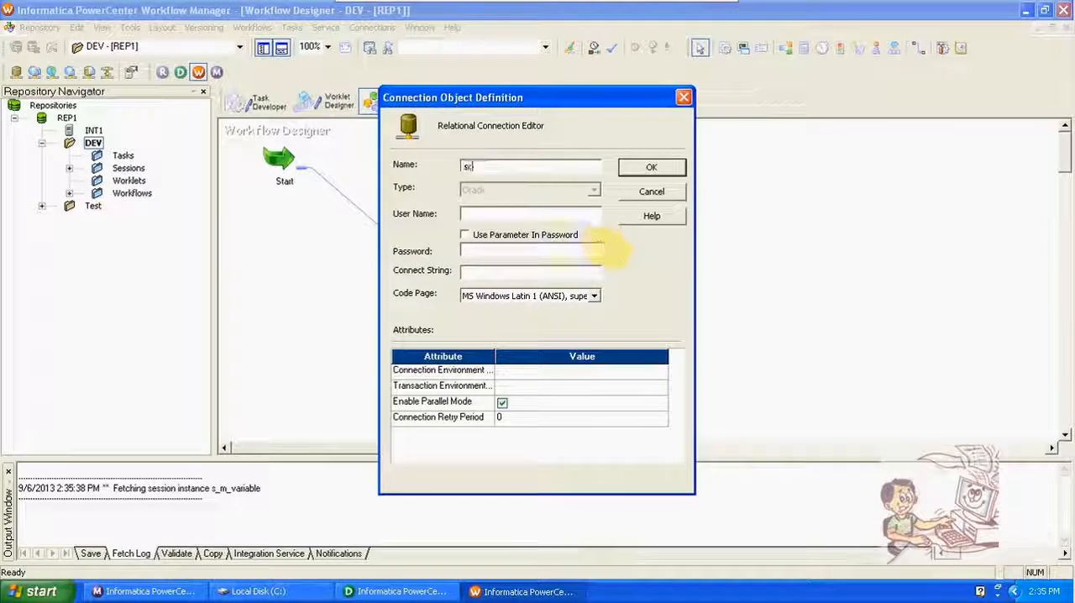
pyautogui.write('ott_new')
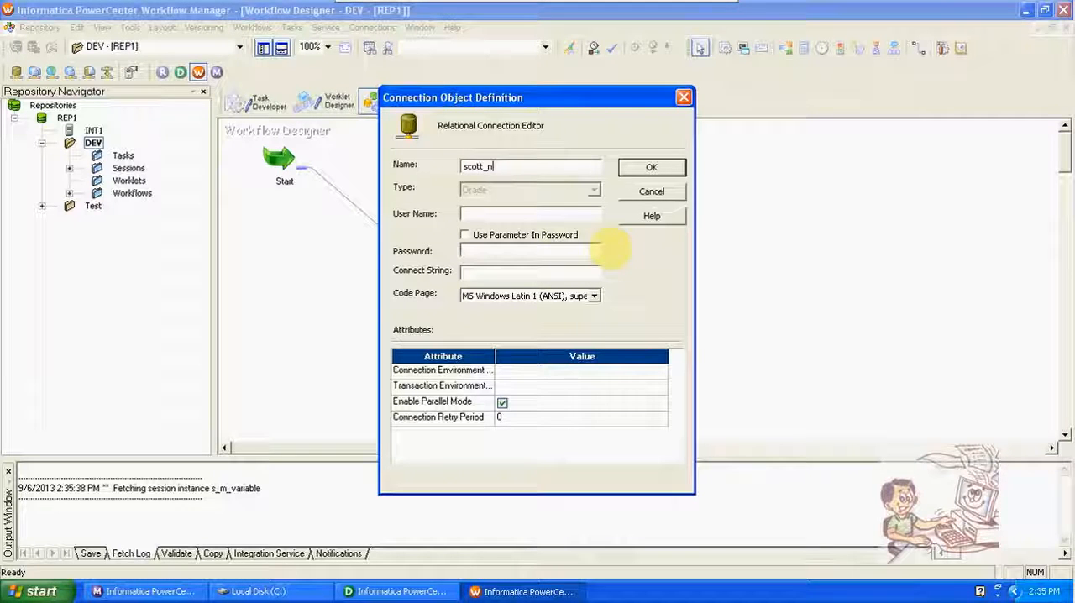
# Step: Enter user name scott, the account password and connect string oracle for the new connection, save it, and close the connection browser
pyautogui.click(576, 216)
pyautogui.write('scott')
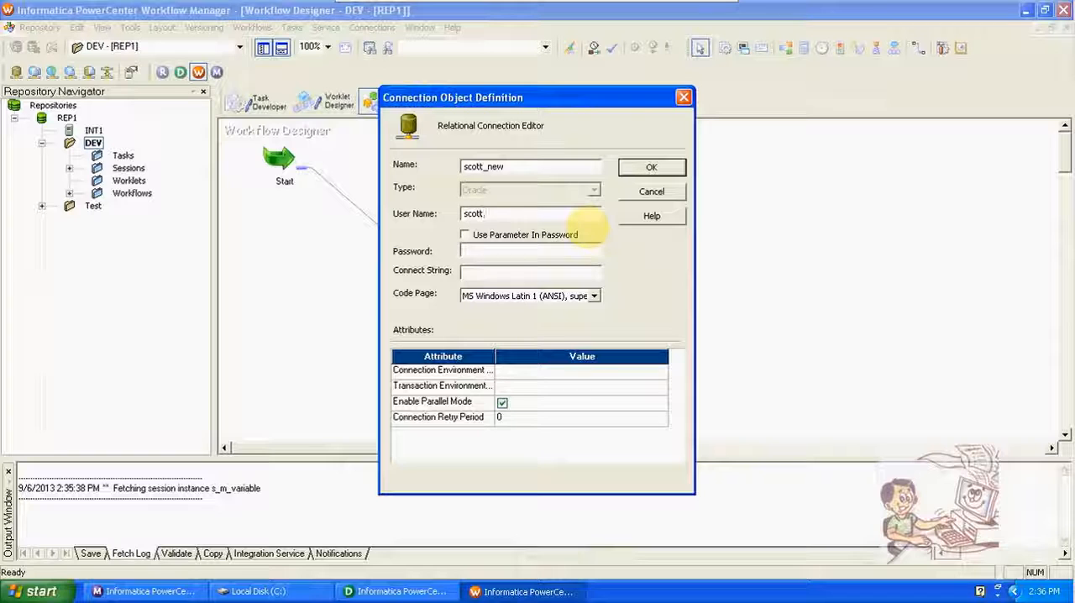
pyautogui.write('i')
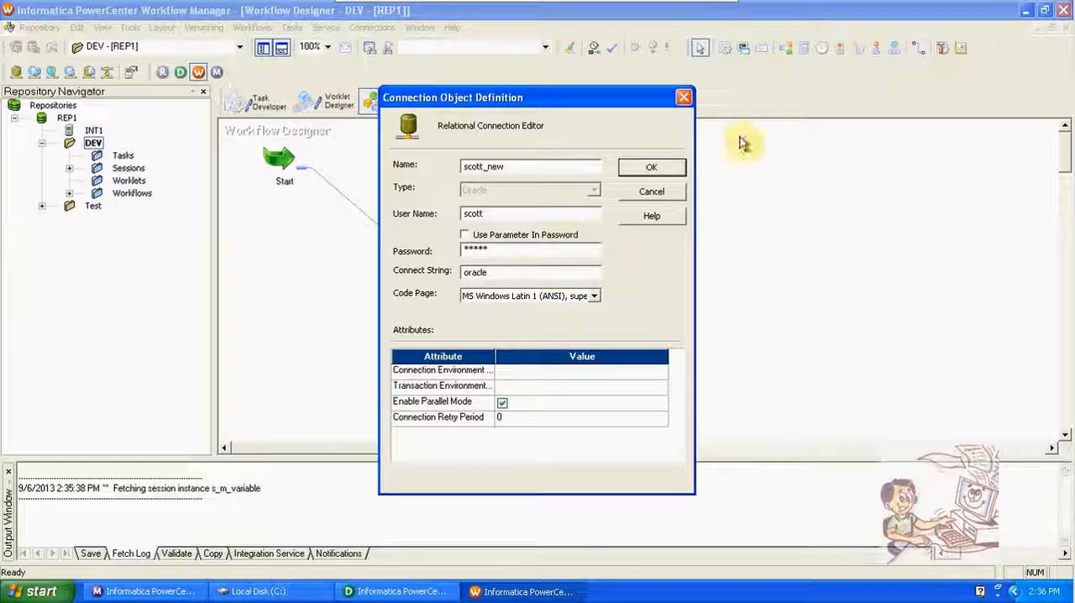
pyautogui.click(652, 168)
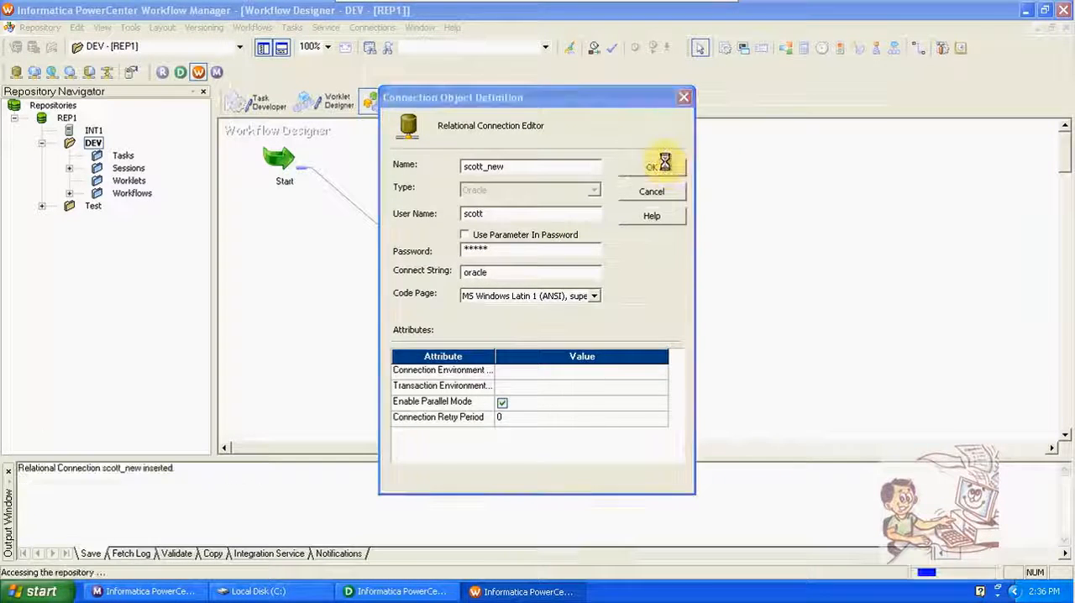
pyautogui.click(625, 232)
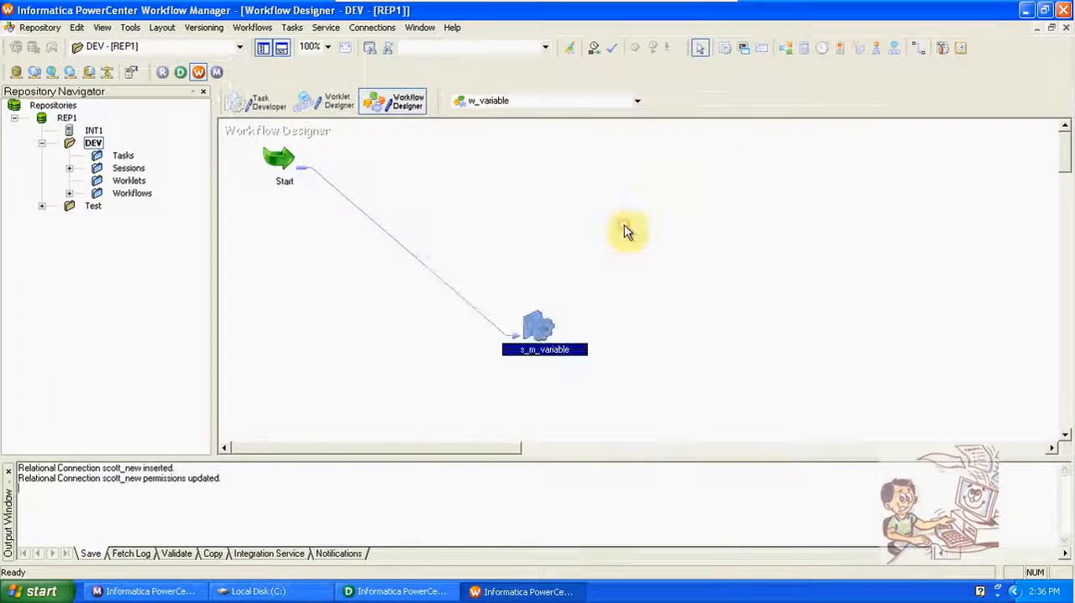
# Step: Set the relational connection of the SQ_EMP source in the s_m_variable session's mapping settings to scott_new
pyautogui.doubleClick(541, 319)
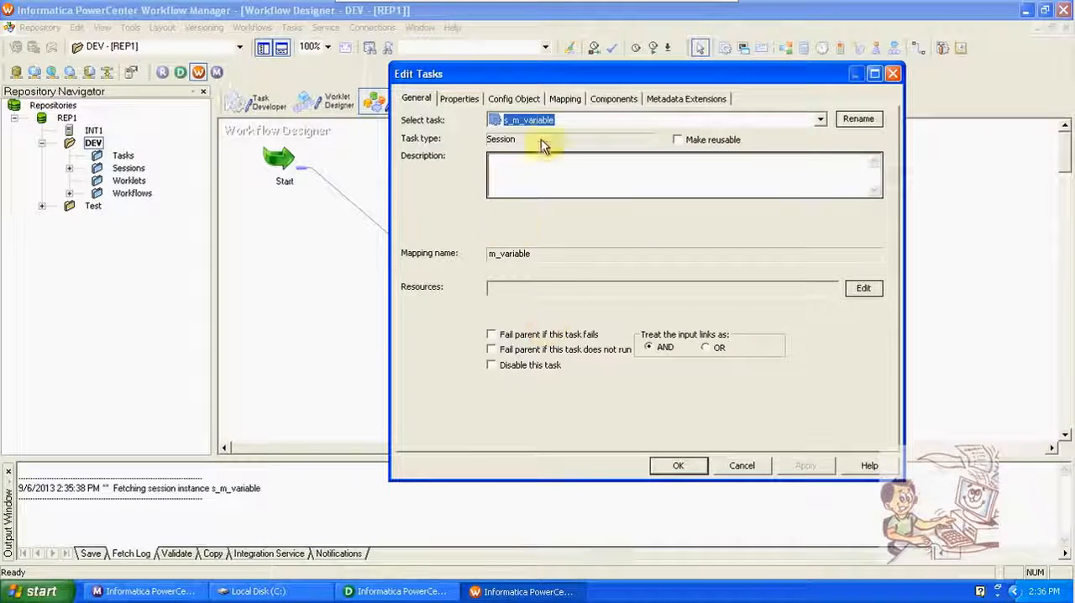
pyautogui.click(564, 98)
pyautogui.click(463, 222)
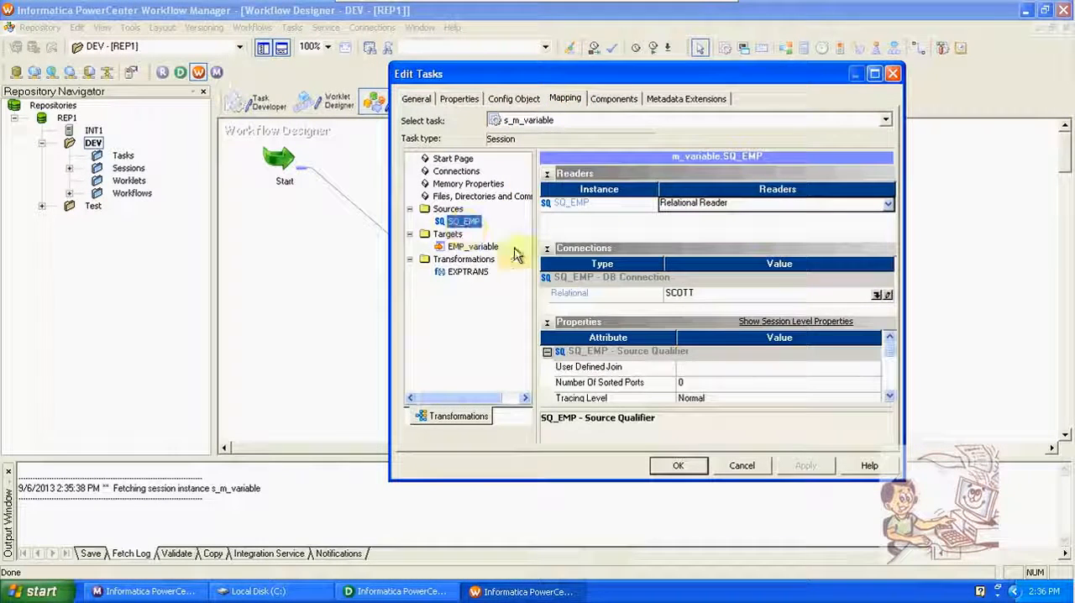
pyautogui.click(882, 297)
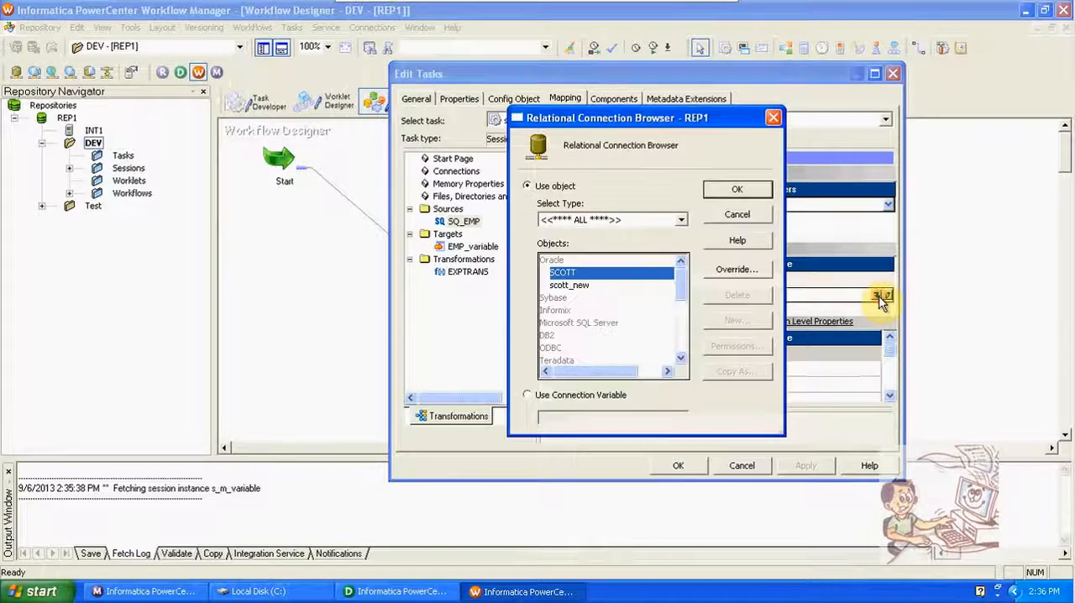
pyautogui.click(580, 286)
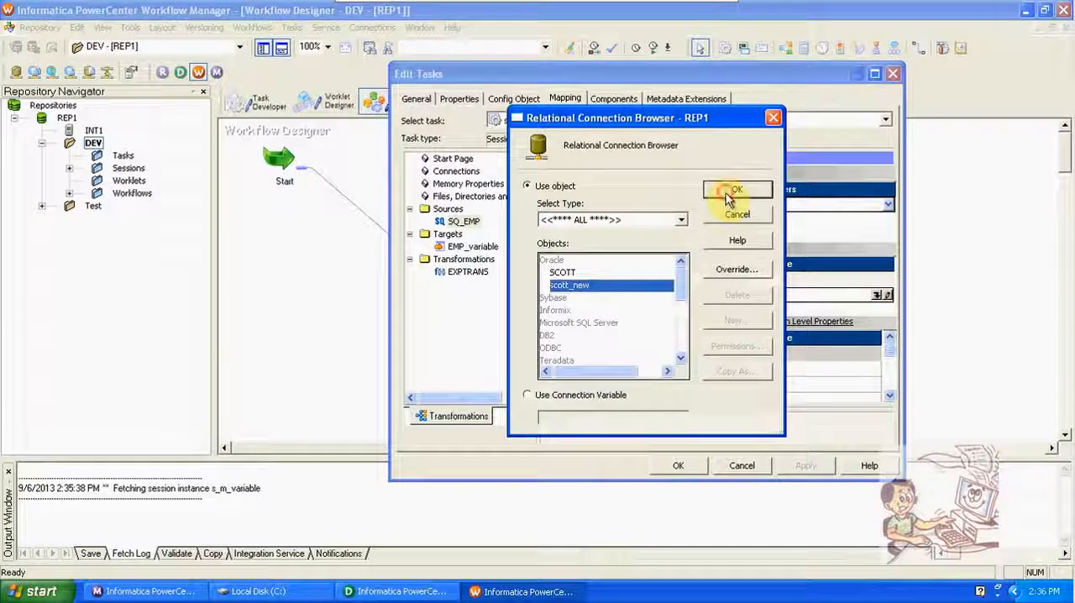
pyautogui.click(723, 189)
# Step: Set the EMP_variable target's load type to Normal, apply the session changes and save the workflow
pyautogui.click(473, 246)
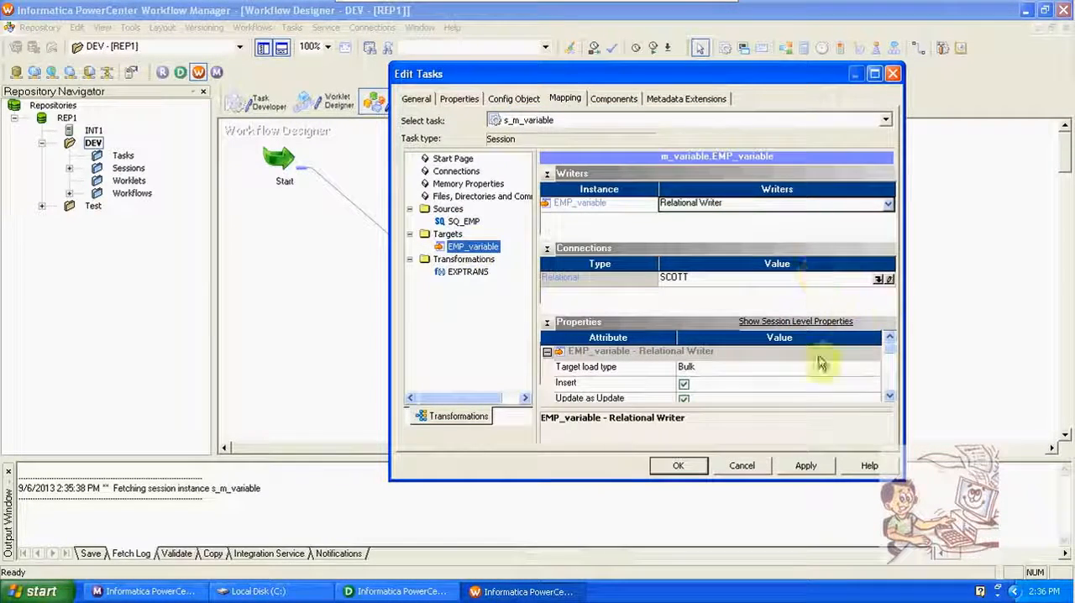
pyautogui.click(785, 369)
pyautogui.click(785, 370)
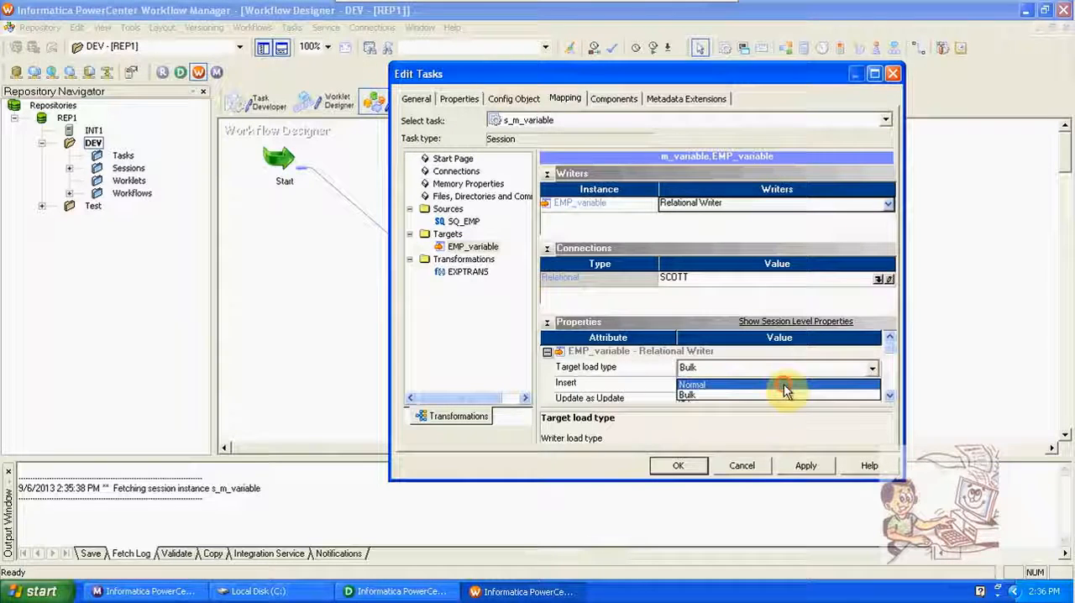
pyautogui.click(785, 385)
pyautogui.click(802, 466)
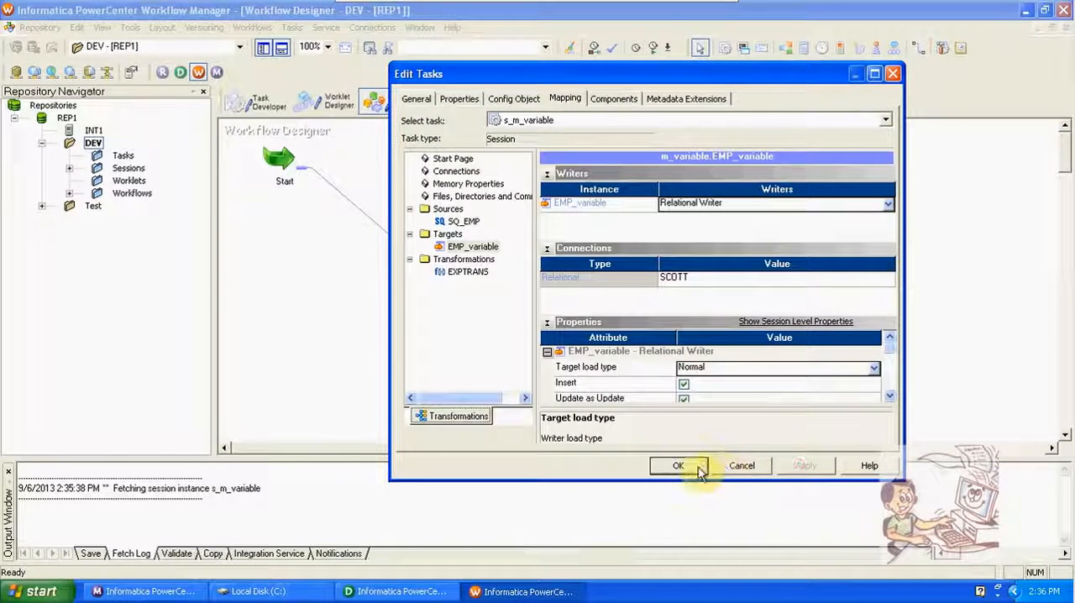
pyautogui.click(682, 466)
pyautogui.hotkey('ctrl', 's')
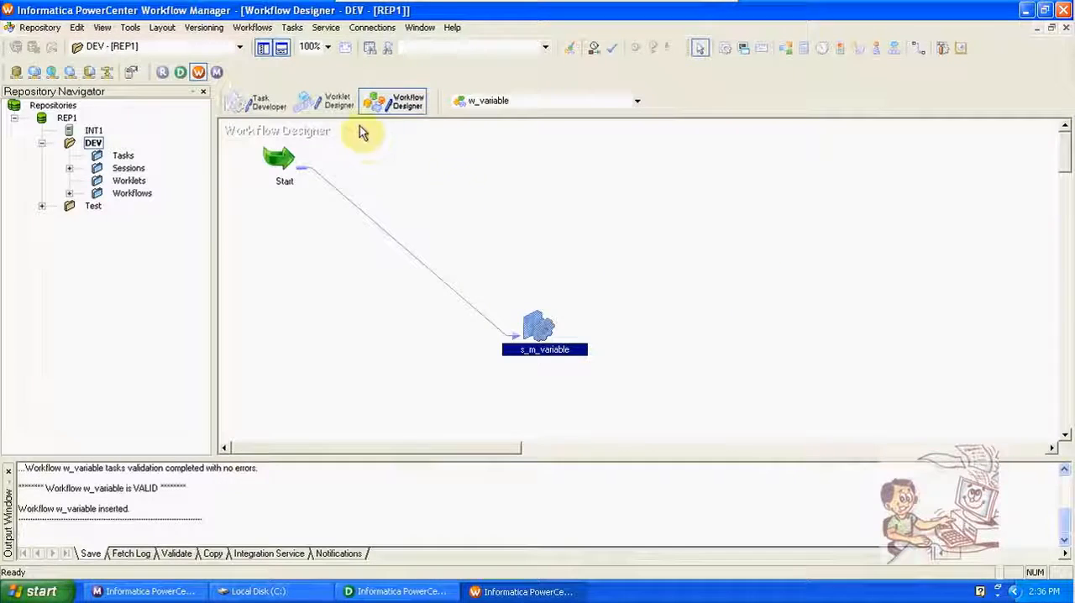
# Step: View the persistent mapping variable values of the s_m_variable session and close the list
pyautogui.rightClick(531, 326)
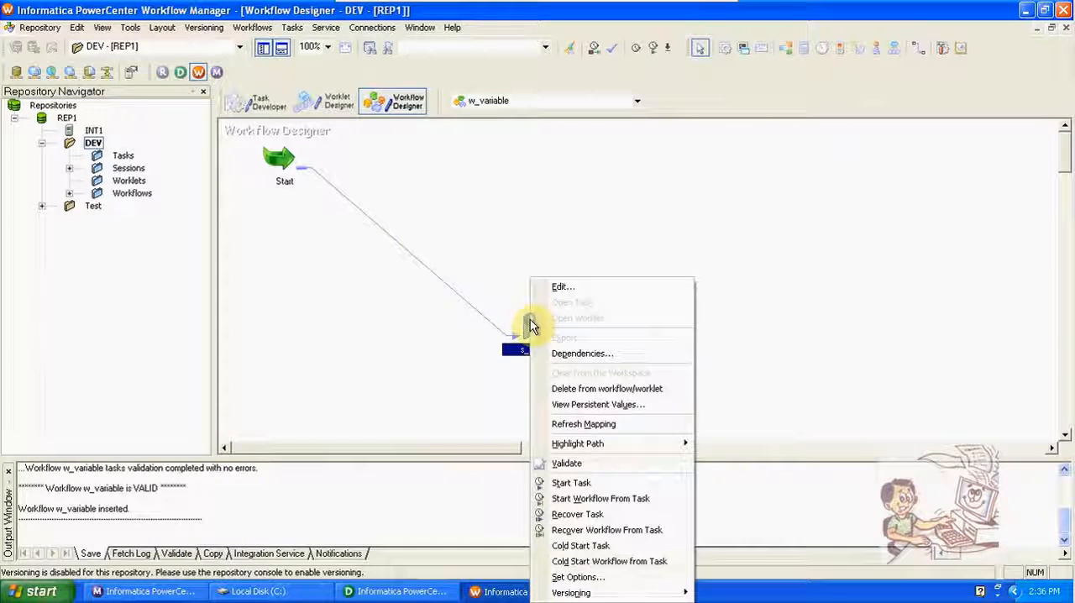
pyautogui.click(591, 405)
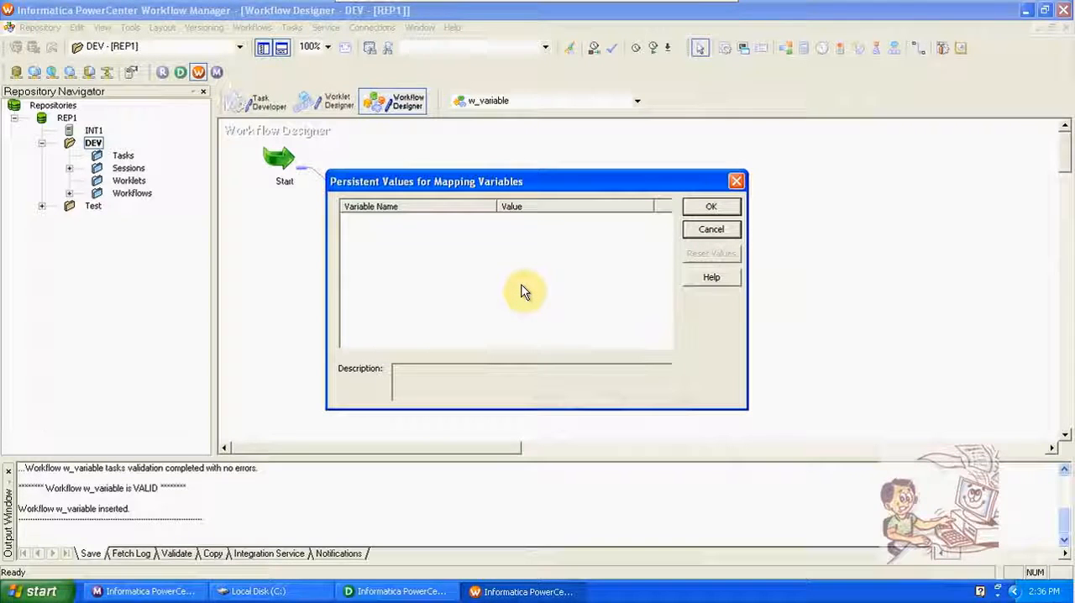
pyautogui.click(736, 181)
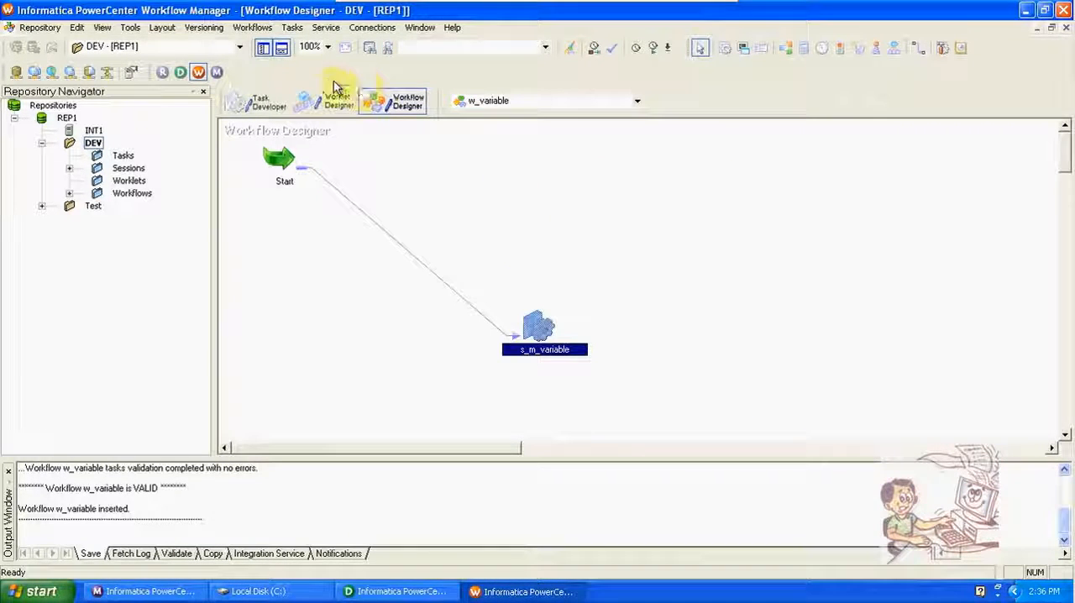
# Step: Start the w_variable workflow and show the s_m_variable session's run details in Workflow Monitor
pyautogui.click(252, 27)
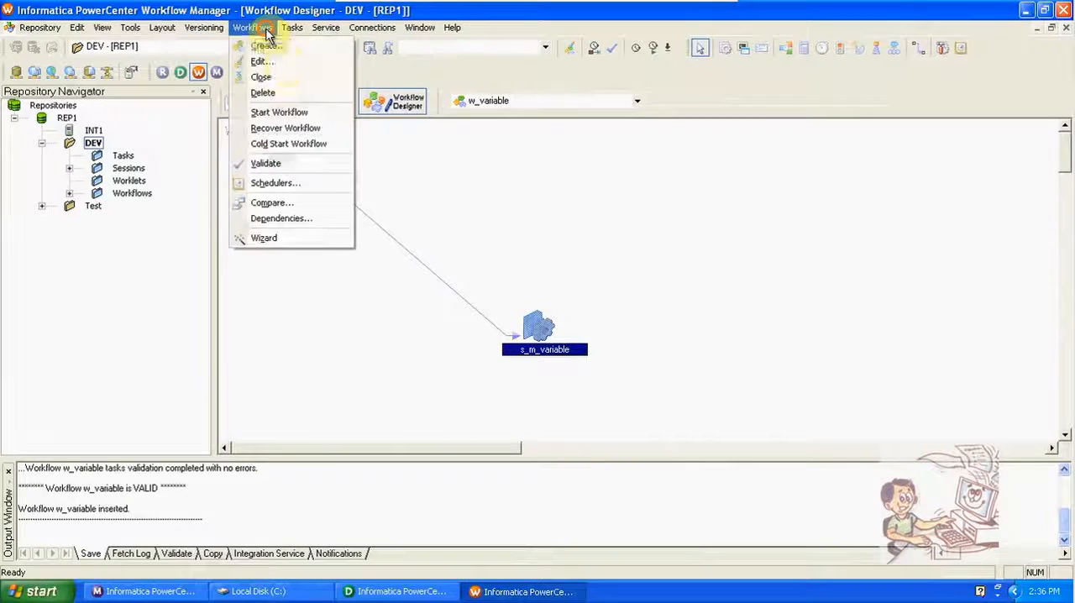
pyautogui.click(296, 115)
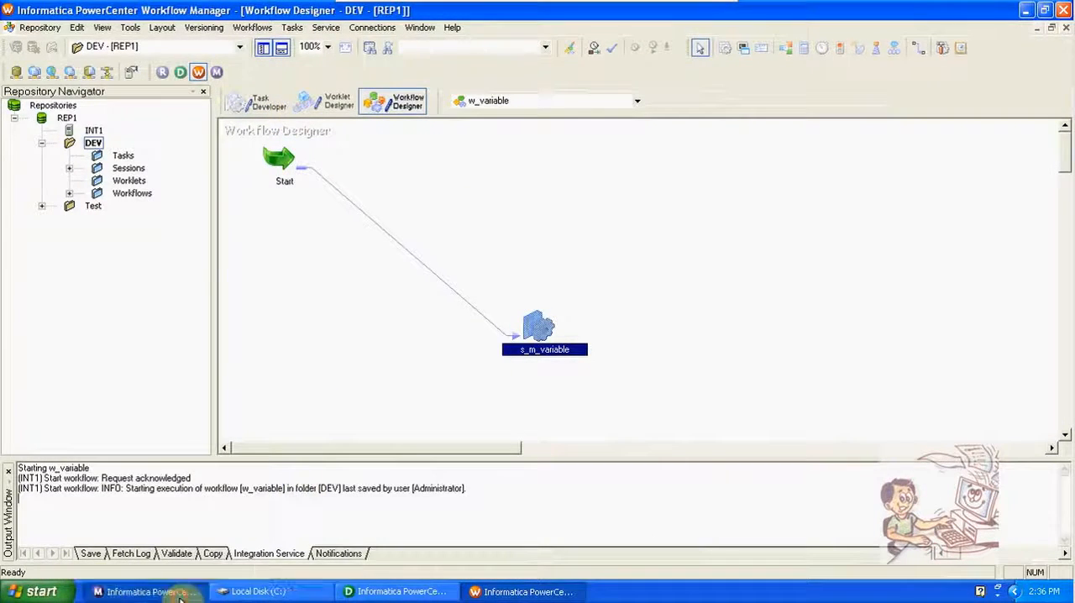
pyautogui.click(143, 591)
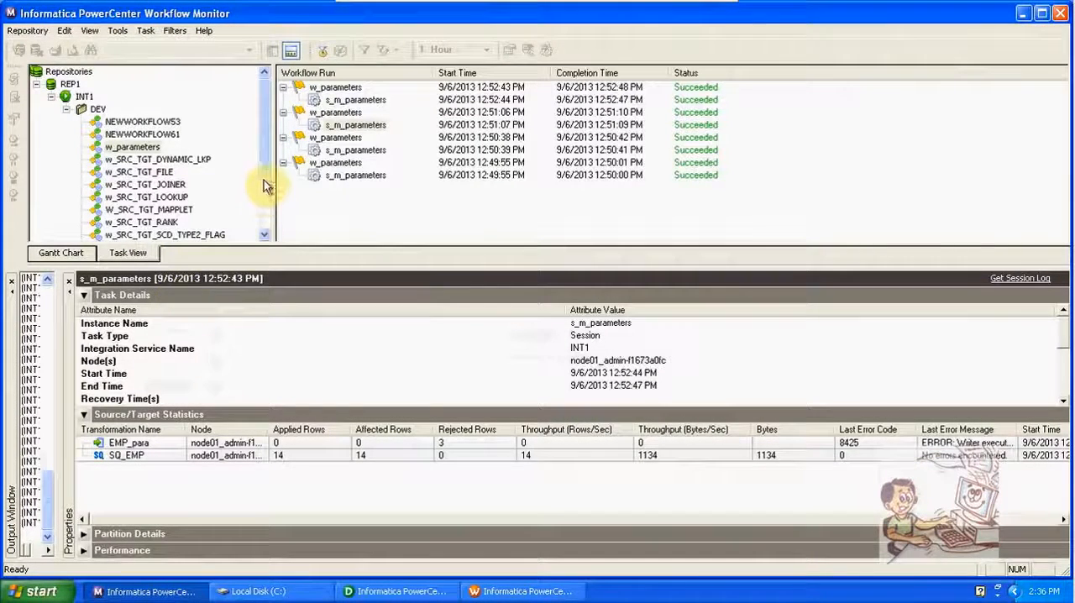
pyautogui.moveTo(267, 180); pyautogui.dragTo(269, 233)
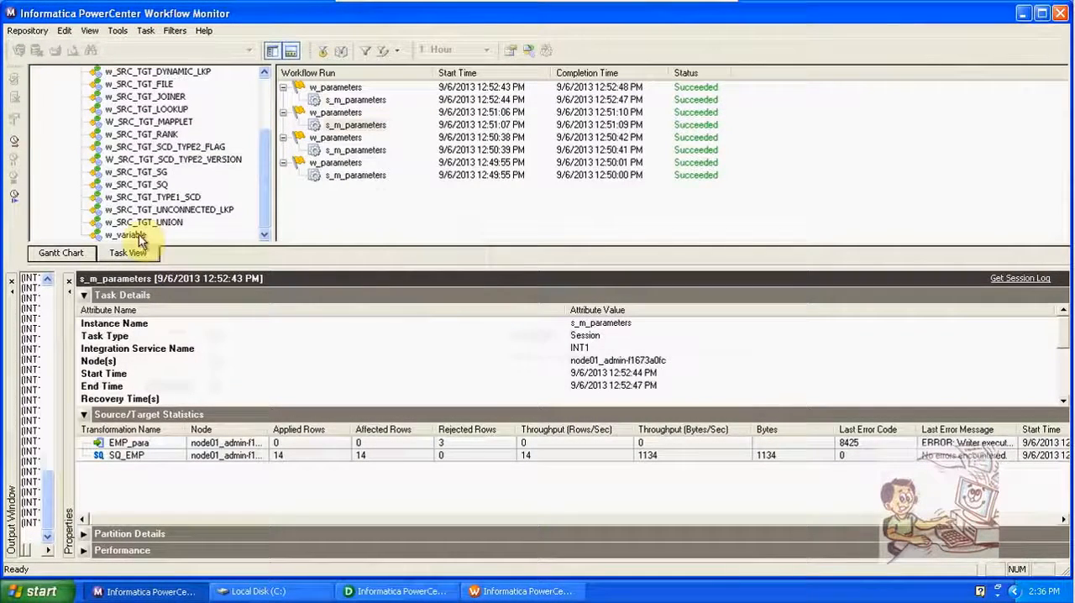
pyautogui.click(136, 235)
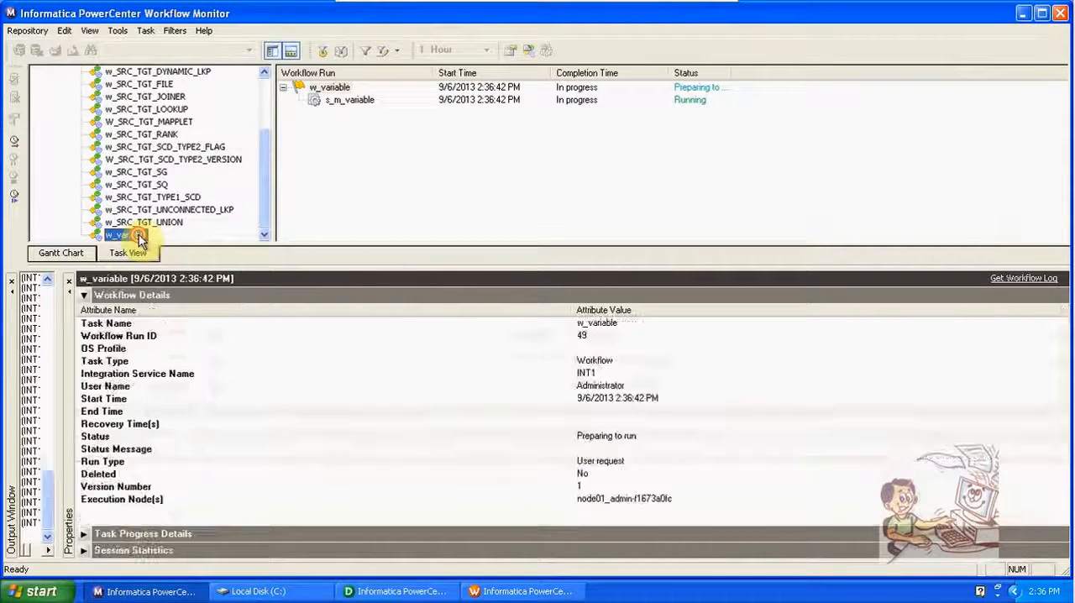
pyautogui.click(362, 101)
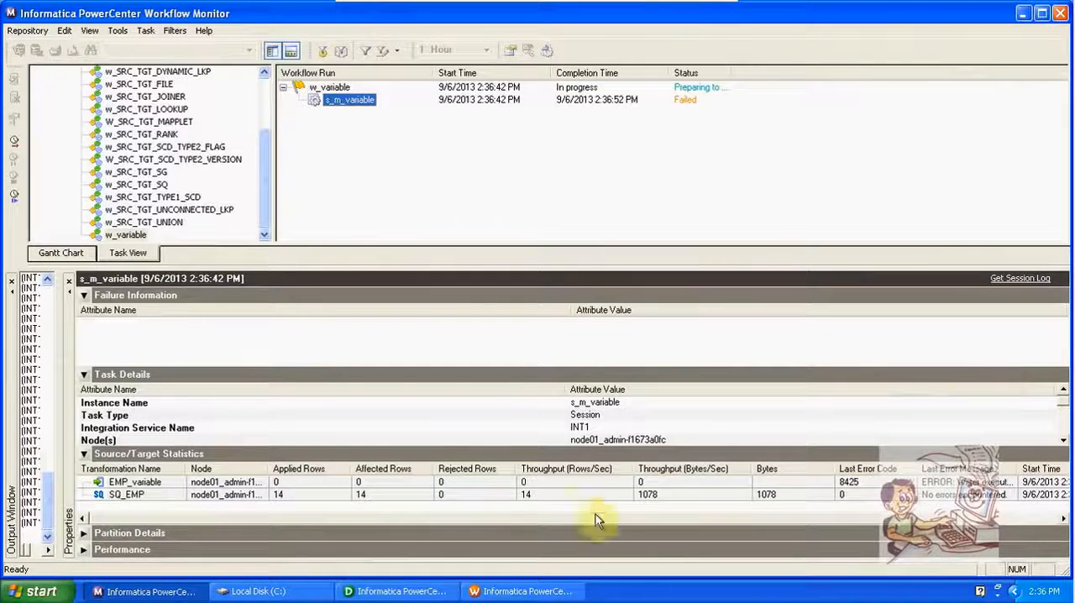
# Step: Switch to PowerCenter Designer and show the EMP_variable definition in the Target Designer
pyautogui.click(399, 591)
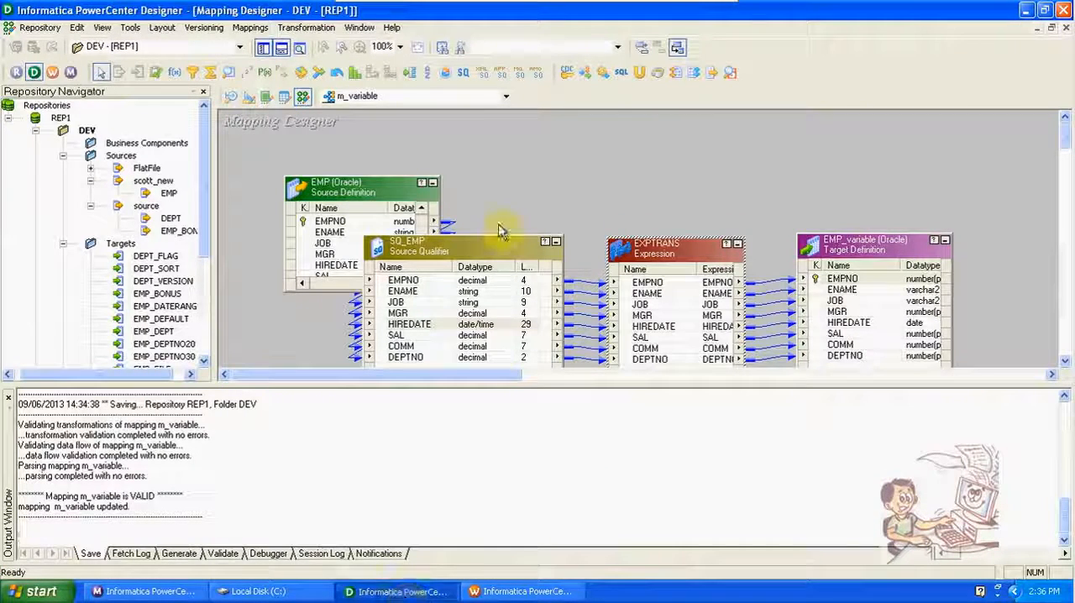
pyautogui.click(250, 97)
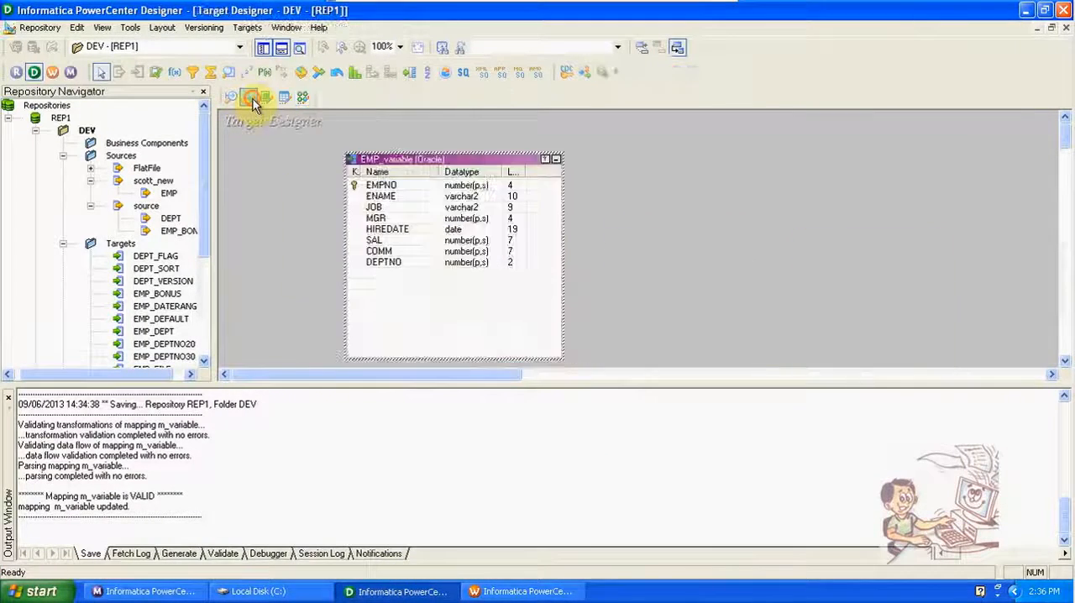
pyautogui.click(247, 28)
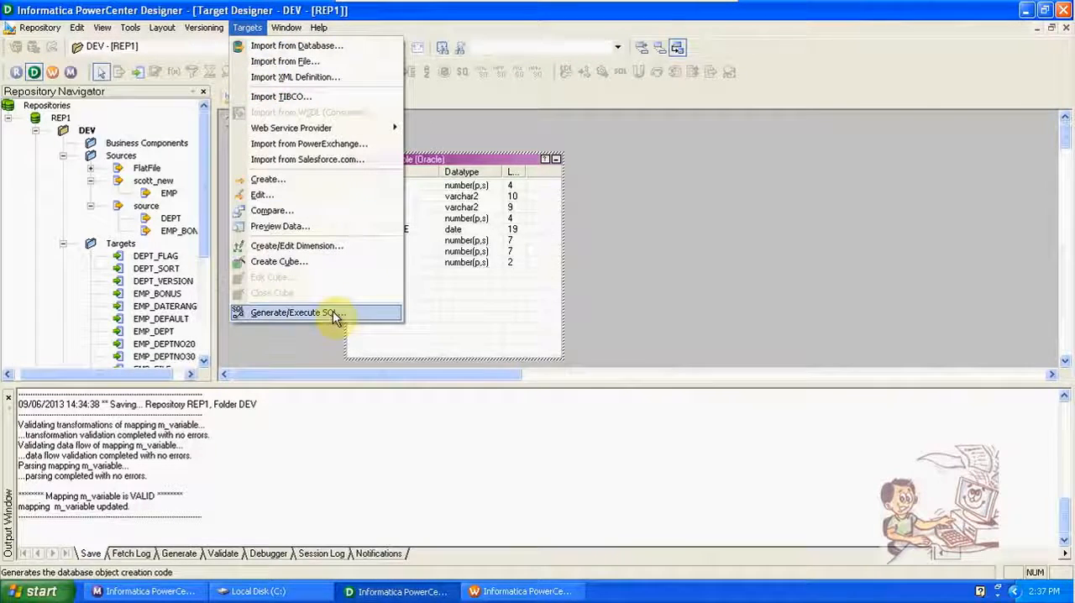
# Step: Switch back to Workflow Monitor and read the task details and status message of the s_m_variable run
pyautogui.click(179, 591)
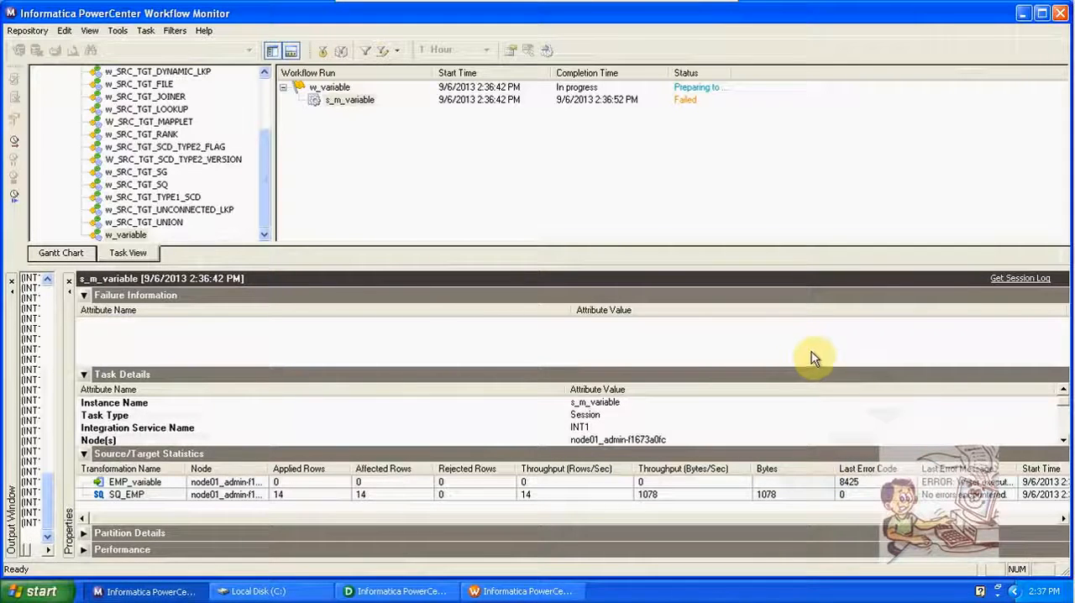
pyautogui.click(671, 418)
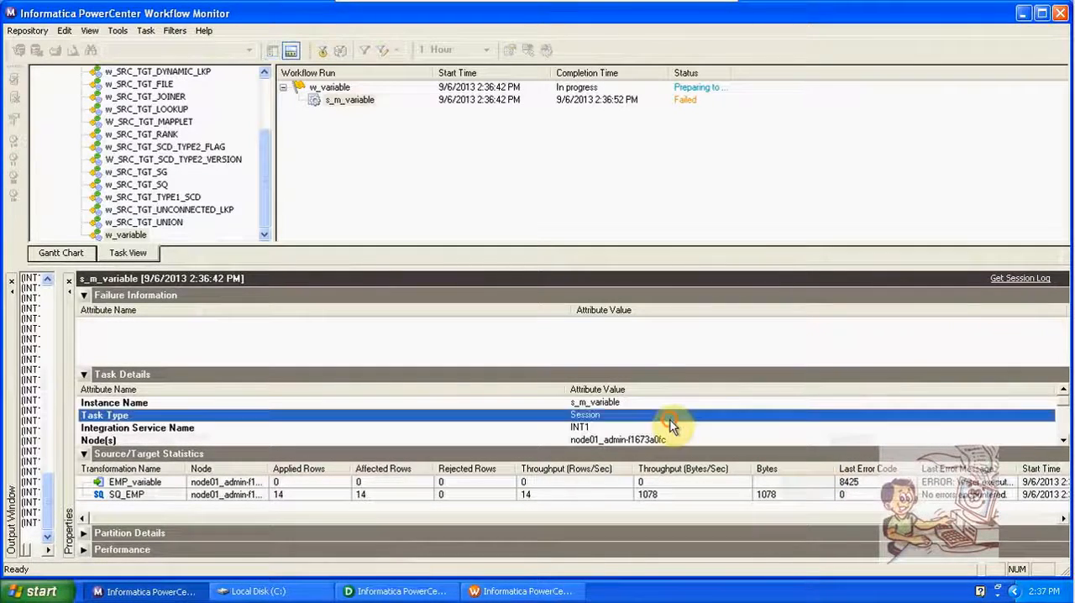
pyautogui.scroll(-5, 671, 426)
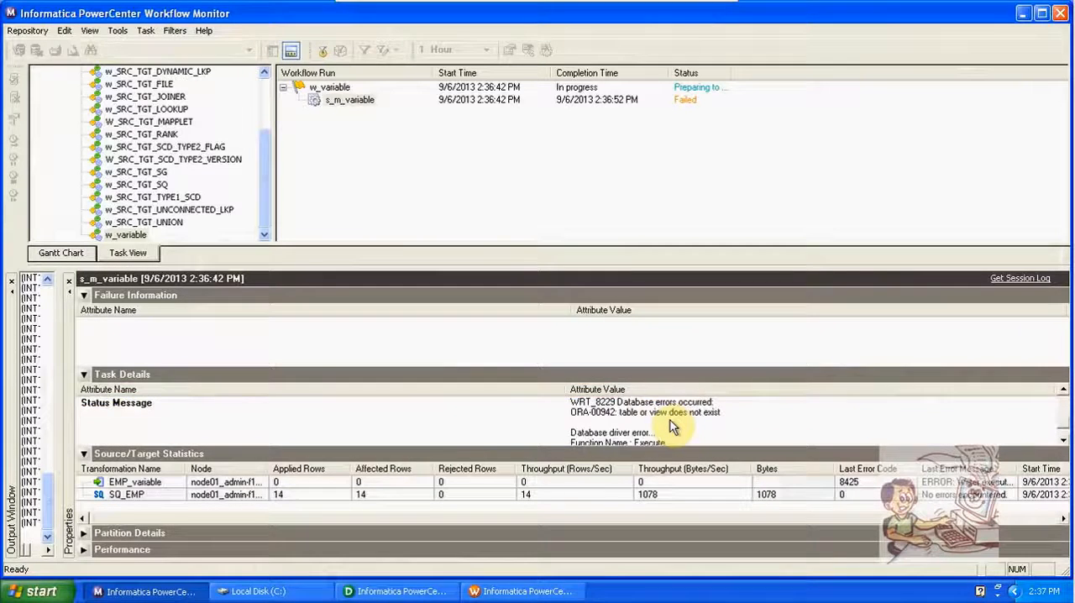
pyautogui.click(671, 426)
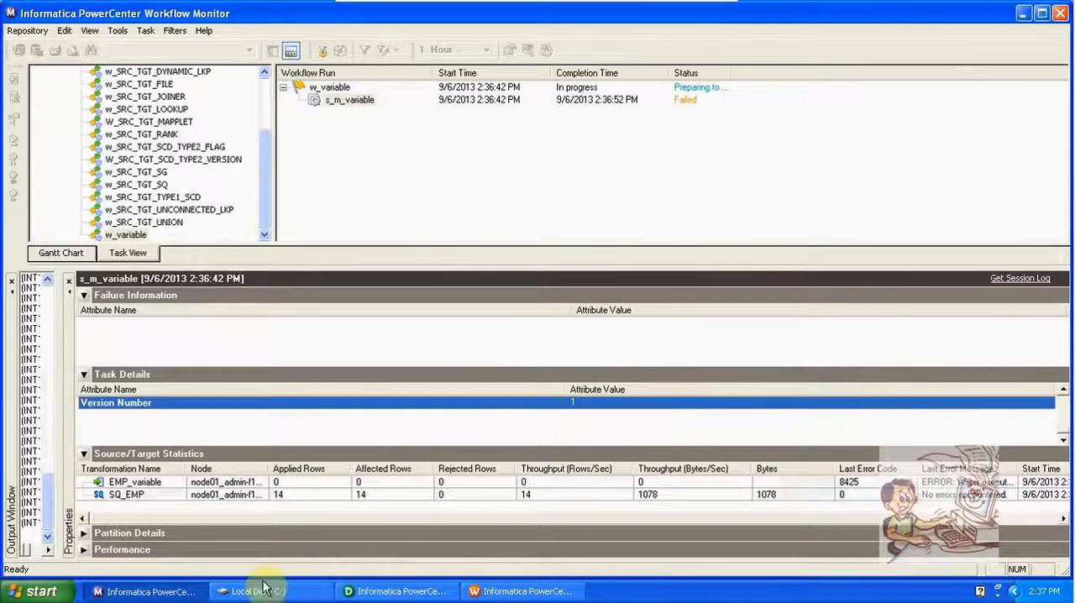
# Step: In PowerCenter Designer, open SQL generation for the EMP_variable target and connect to the scott_new ODBC source with username scott and the account password
pyautogui.click(402, 592)
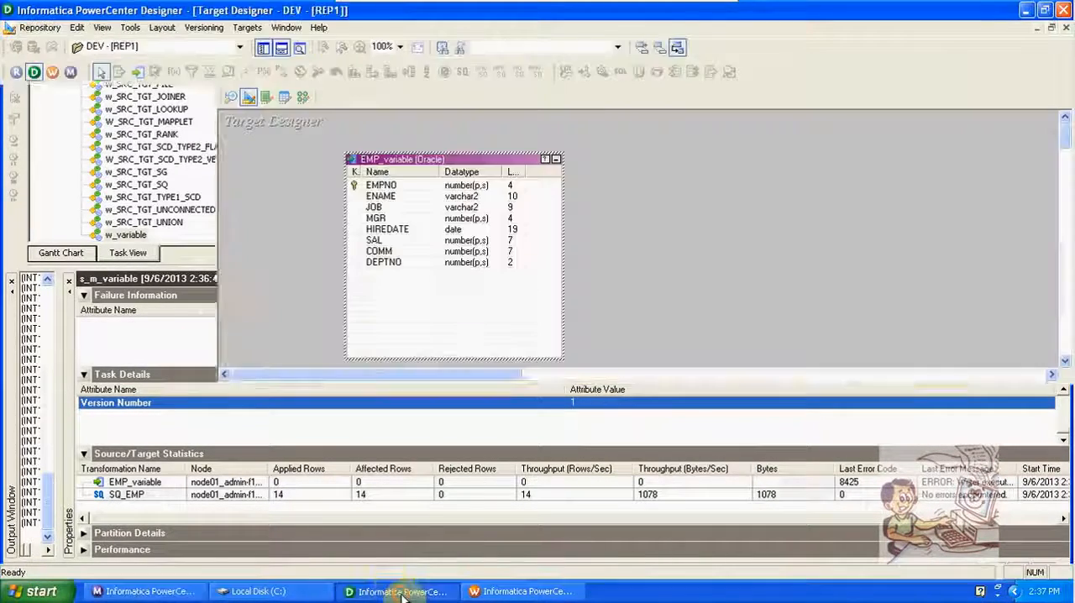
pyautogui.click(246, 27)
pyautogui.click(333, 314)
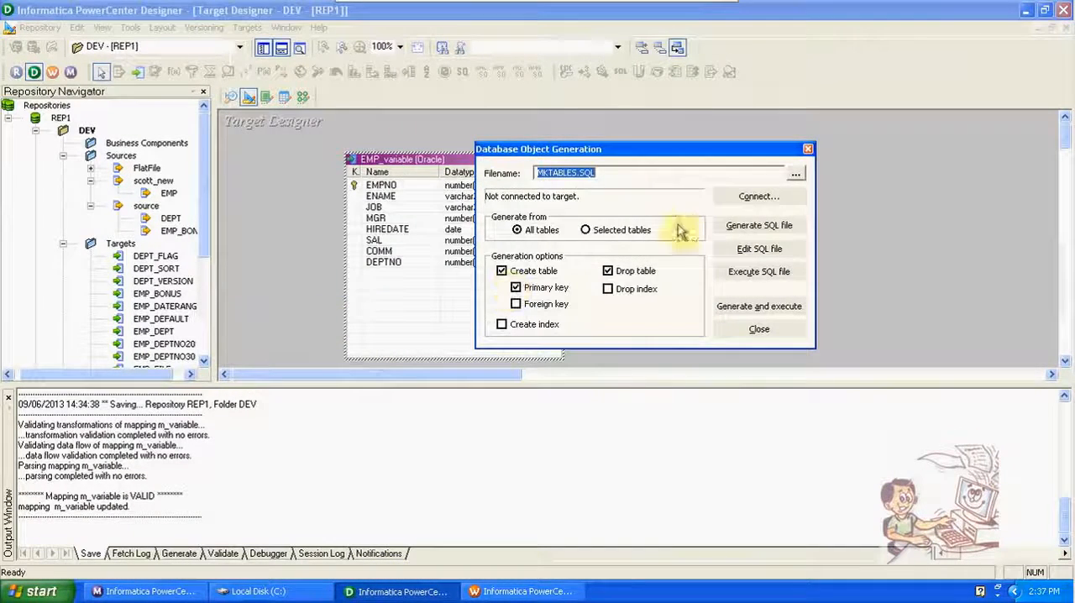
pyautogui.click(753, 199)
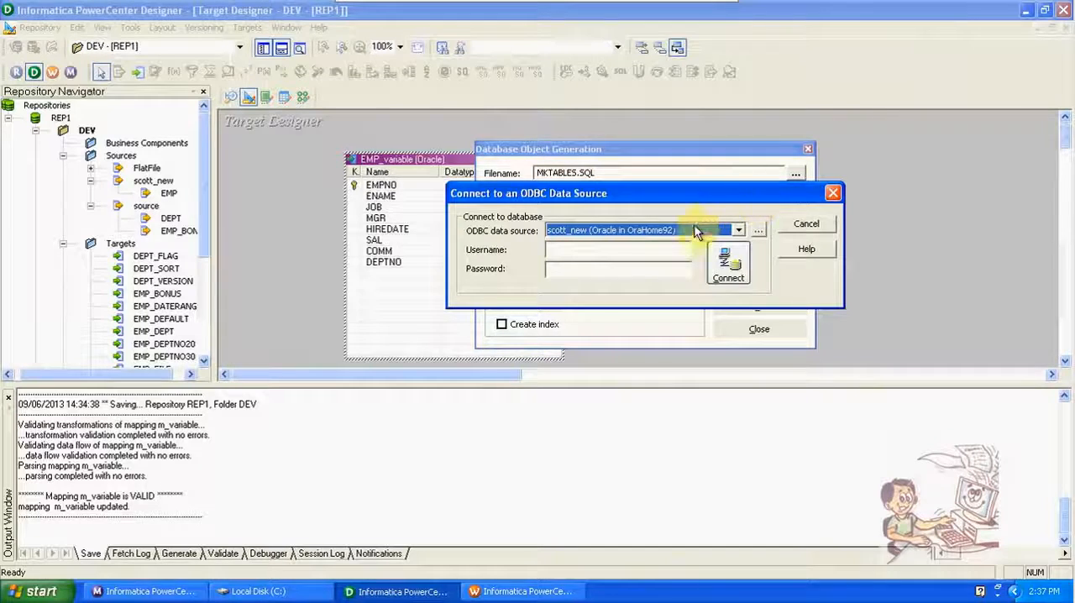
pyautogui.click(661, 250)
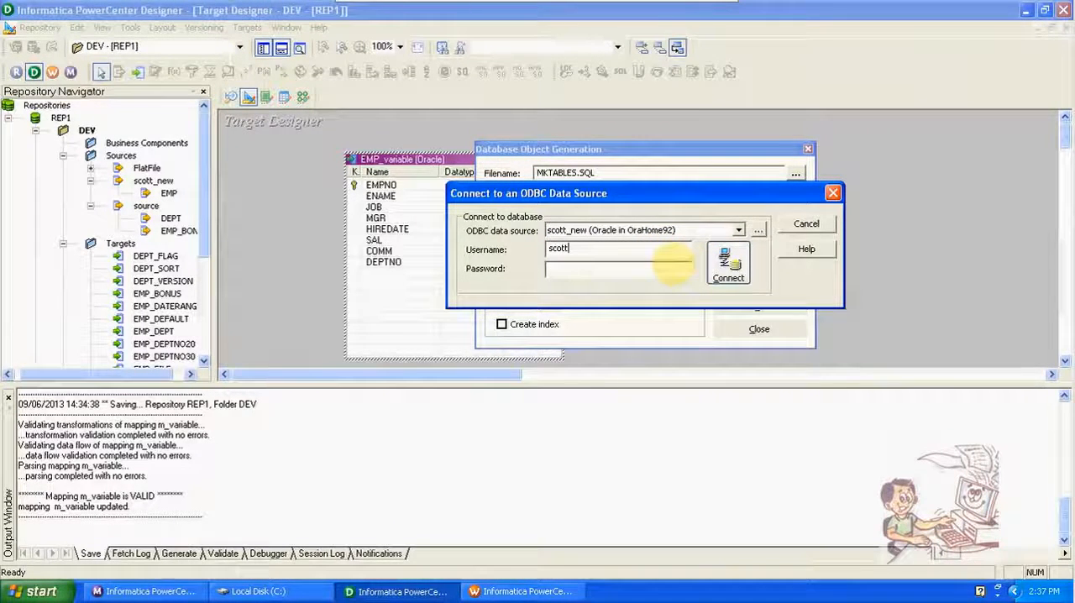
pyautogui.press('Tab')
pyautogui.write('*')
pyautogui.click(727, 262)
# Step: Generate and execute the table creation SQL for EMP_variable, overwriting MKTABLES.SQL, and close the generation dialog
pyautogui.click(759, 306)
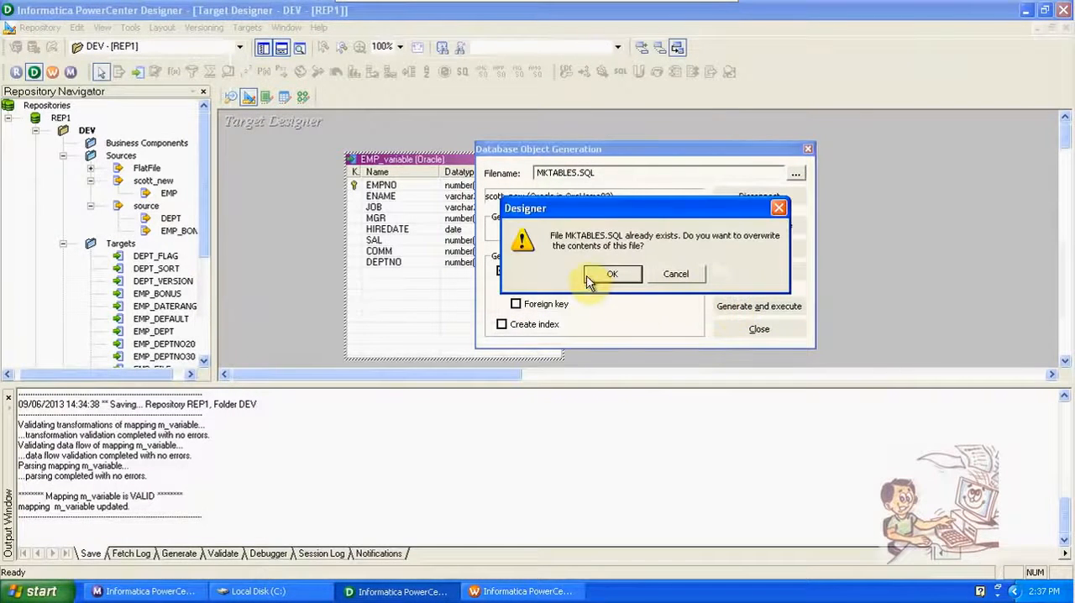
pyautogui.click(588, 277)
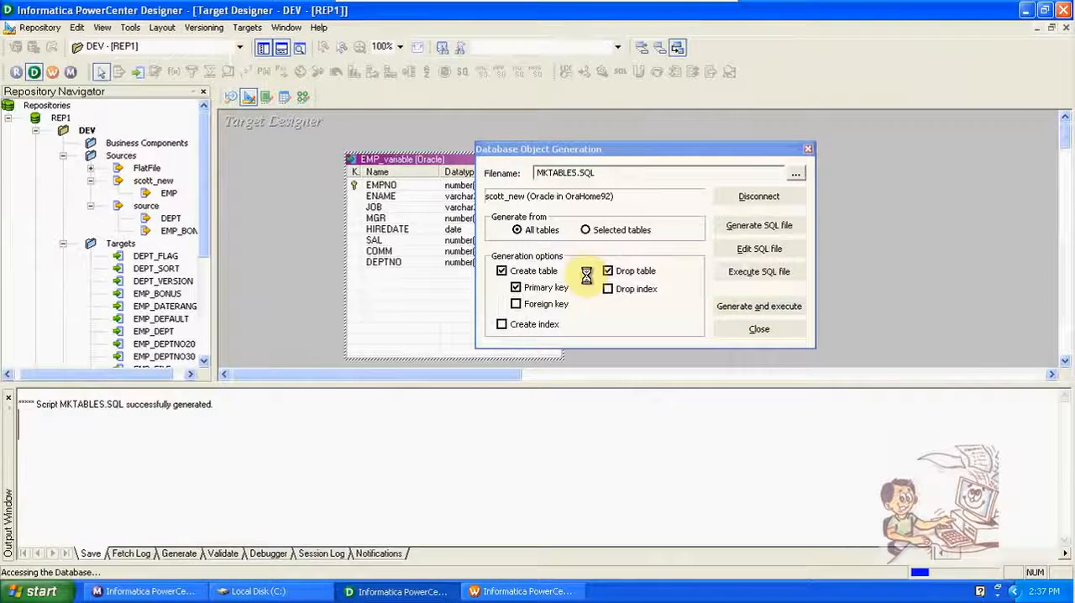
pyautogui.click(759, 330)
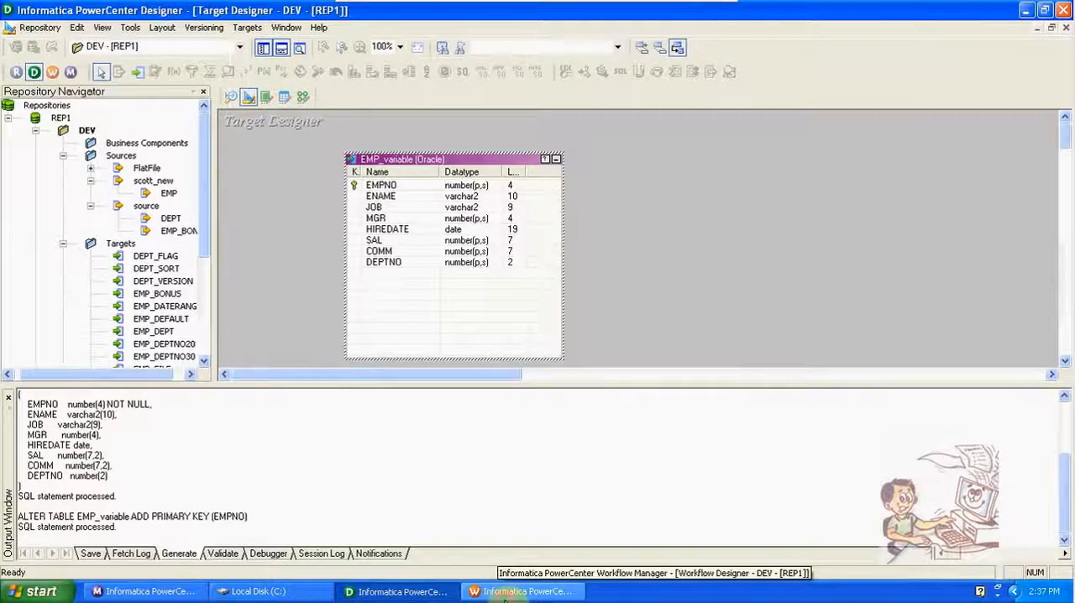
# Step: In Workflow Manager, set the relational connection of the EMP_variable target in the s_m_variable session to scott_new
pyautogui.click(521, 591)
pyautogui.doubleClick(534, 322)
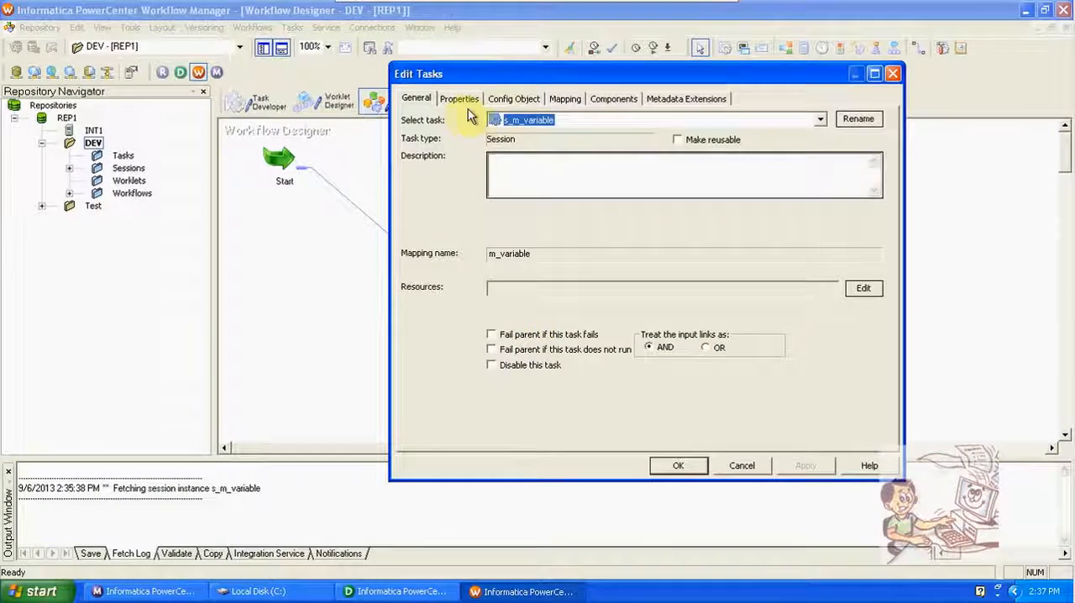
pyautogui.click(564, 99)
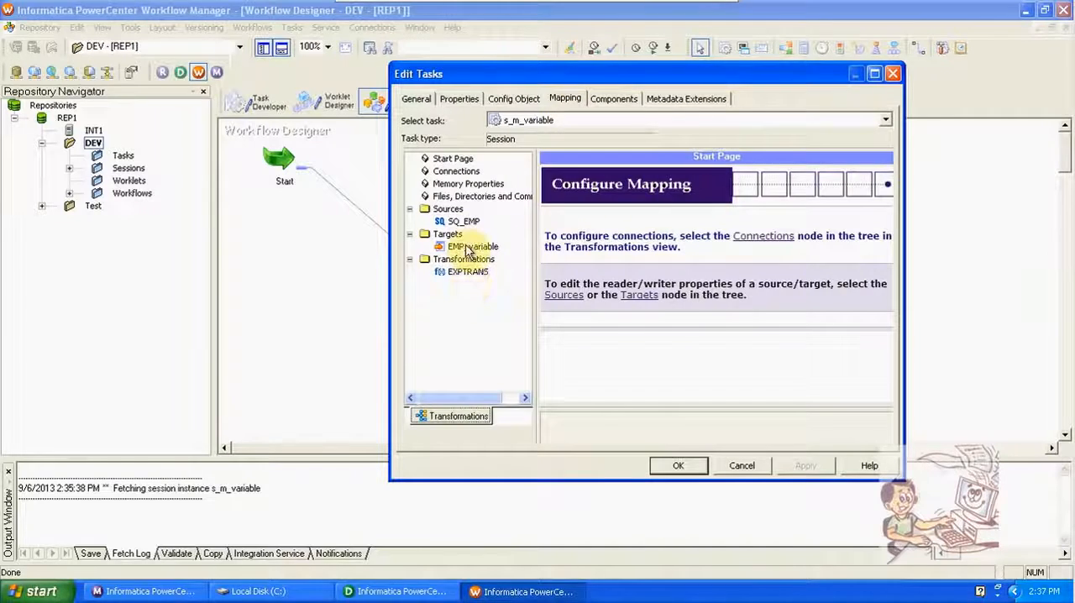
pyautogui.click(472, 246)
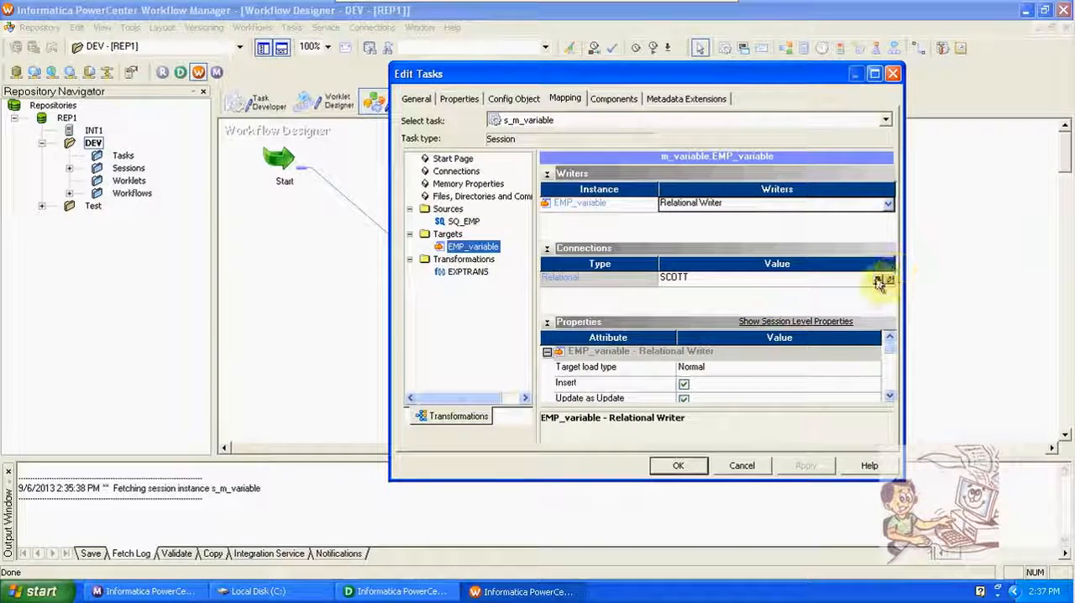
pyautogui.click(888, 278)
pyautogui.click(580, 285)
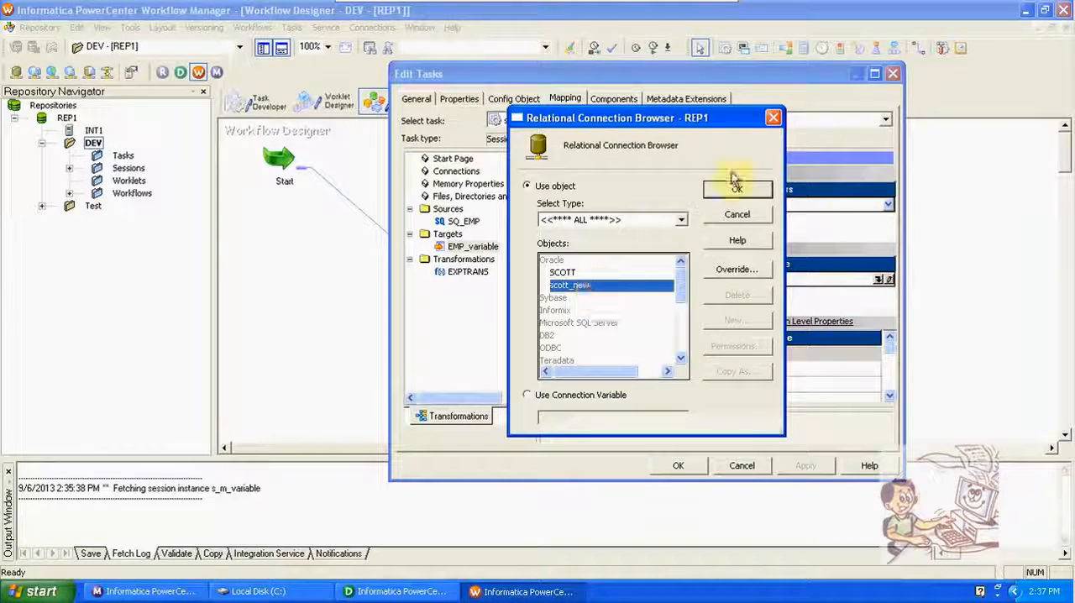
pyautogui.click(737, 189)
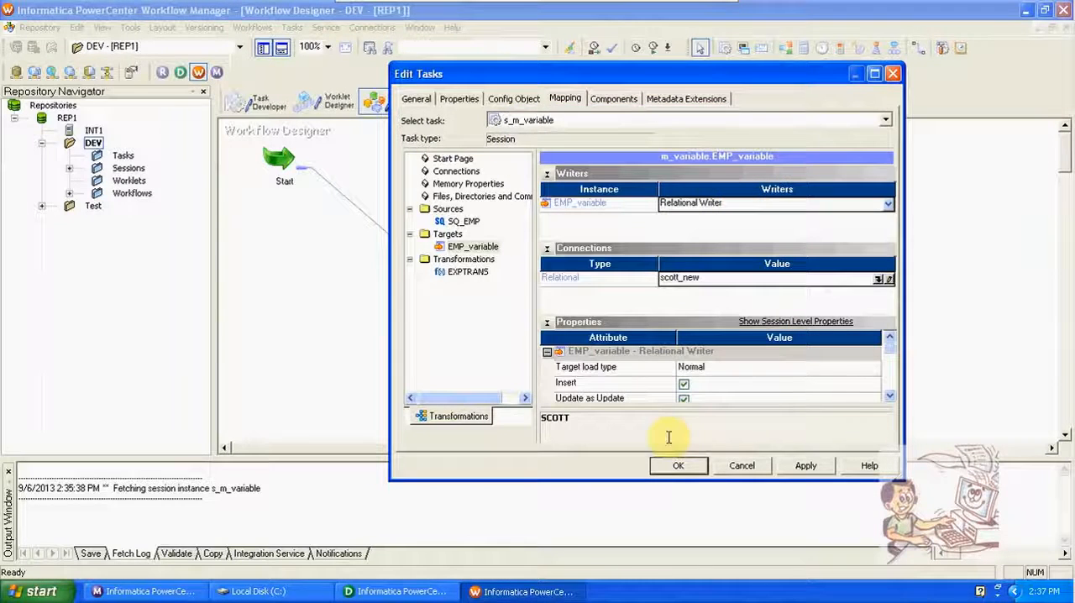
pyautogui.click(681, 466)
# Step: Save the w_variable workflow and start it
pyautogui.hotkey('ctrl', 's')
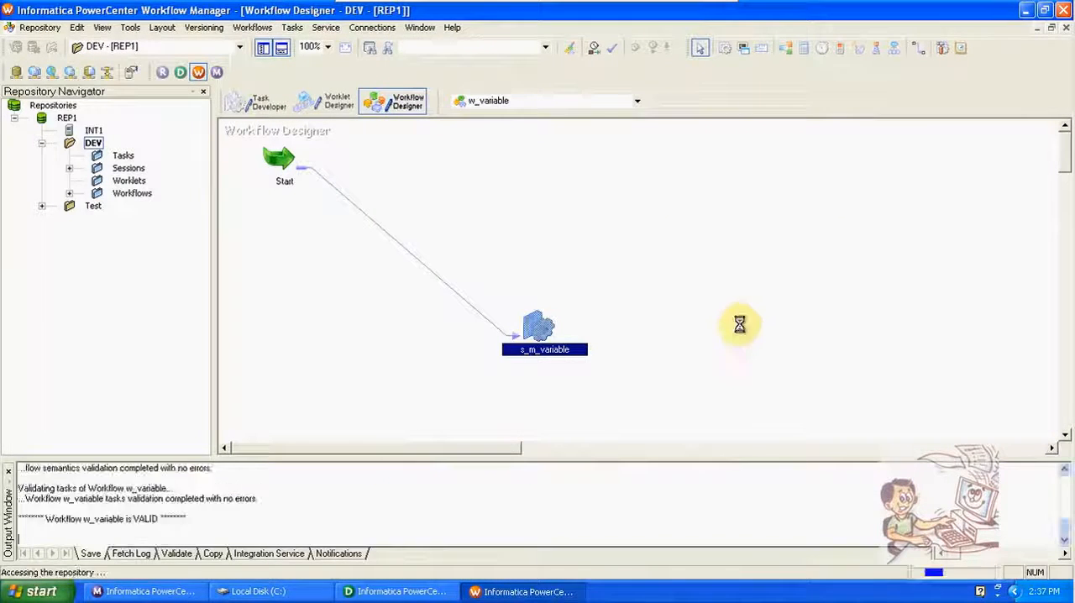
pyautogui.click(252, 27)
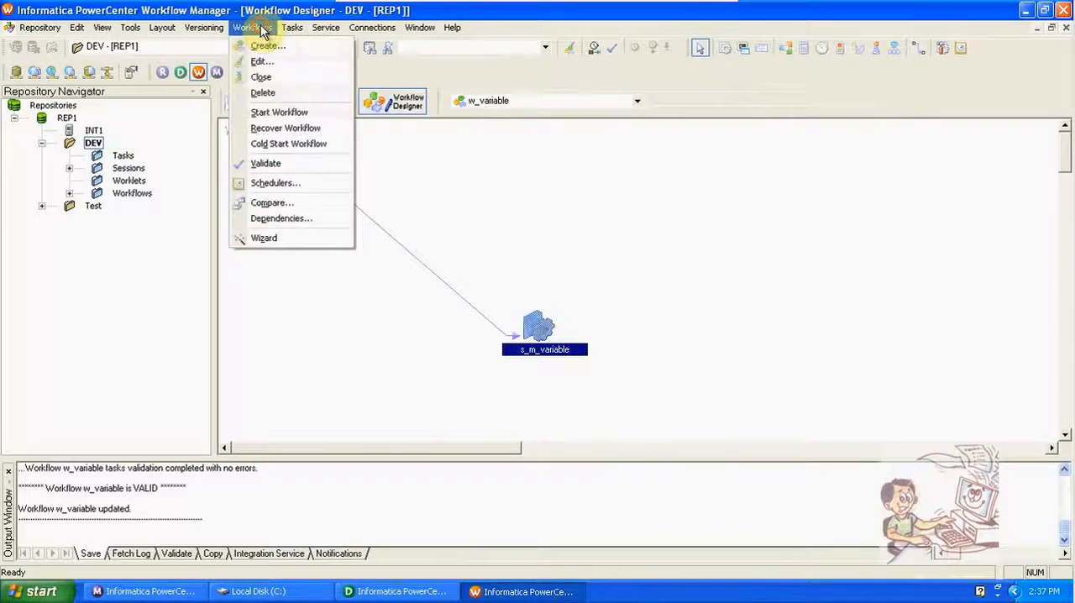
pyautogui.click(289, 116)
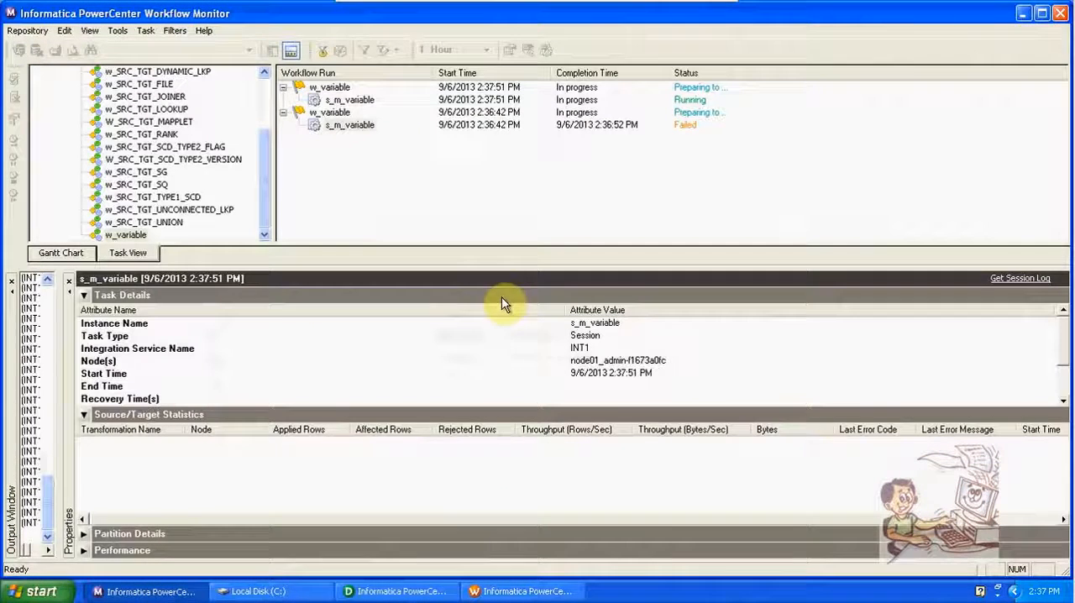
# Step: In Workflow Monitor, check the newest s_m_variable run's status in the task list and locate the session in the Gantt chart
pyautogui.click(366, 100)
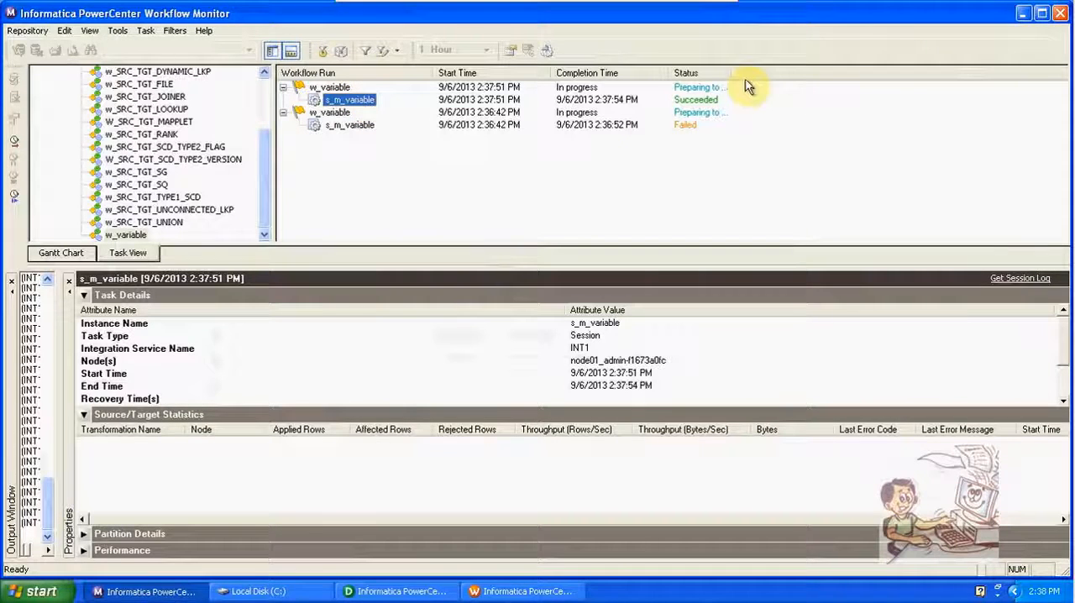
pyautogui.moveTo(733, 76); pyautogui.dragTo(784, 79)
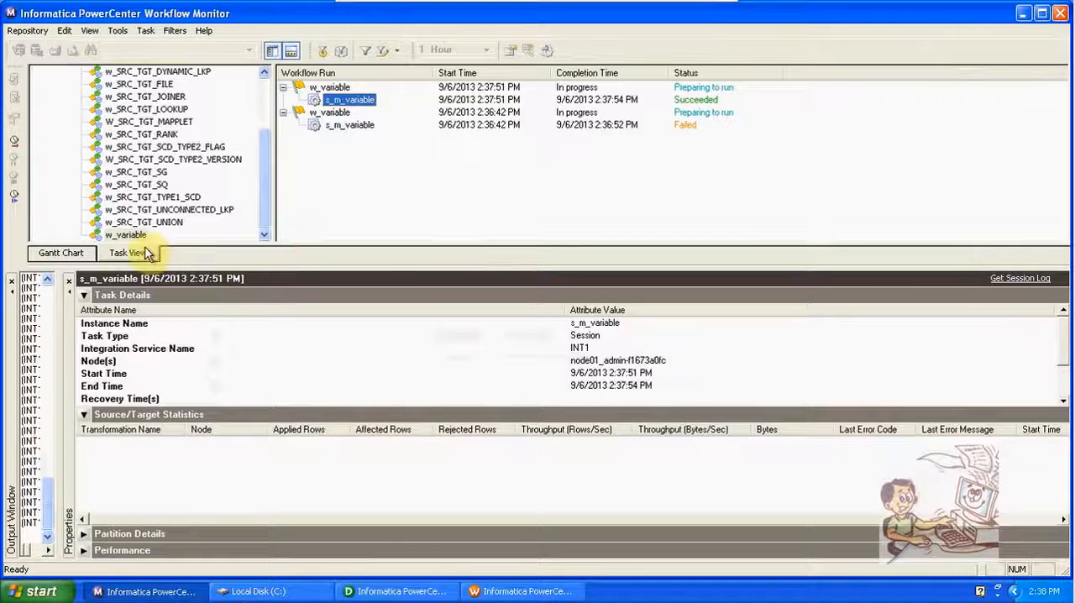
pyautogui.click(86, 254)
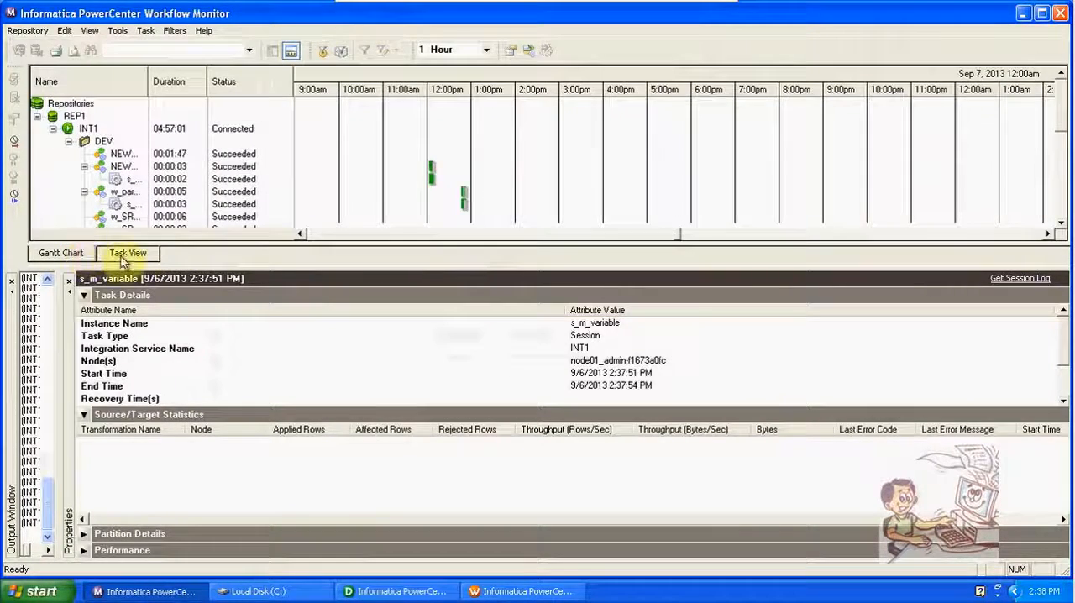
pyautogui.moveTo(149, 78); pyautogui.dragTo(292, 97)
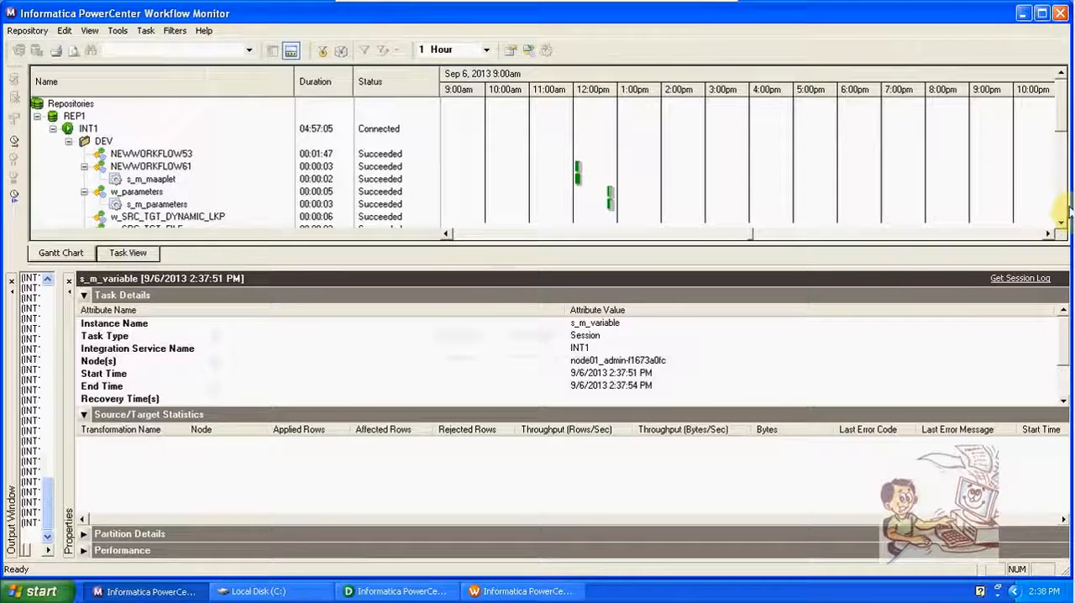
pyautogui.moveTo(1059, 120); pyautogui.dragTo(1062, 192)
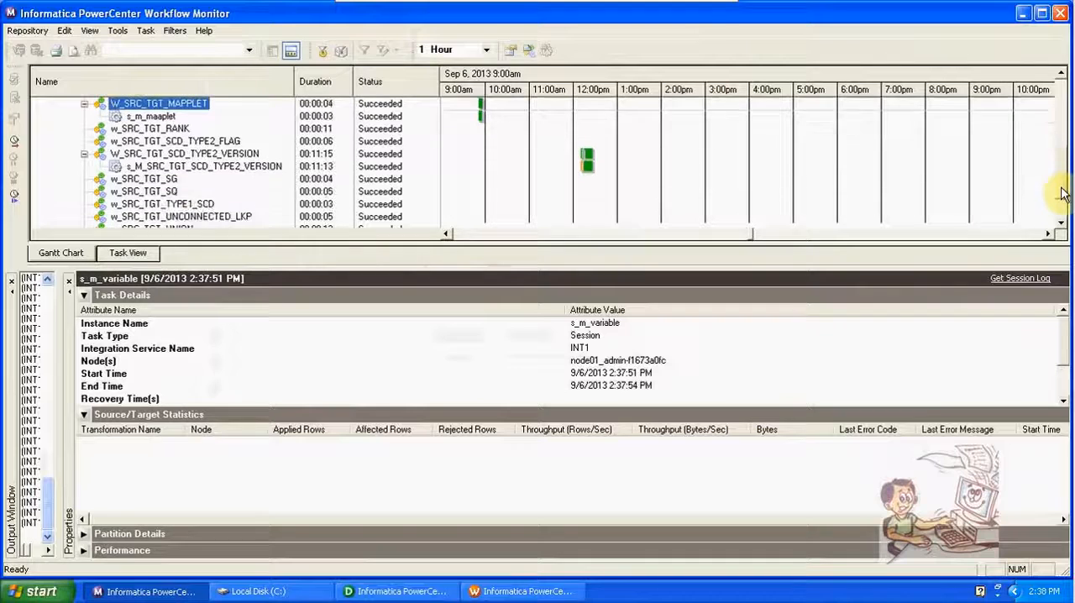
pyautogui.moveTo(1062, 154); pyautogui.dragTo(1063, 168)
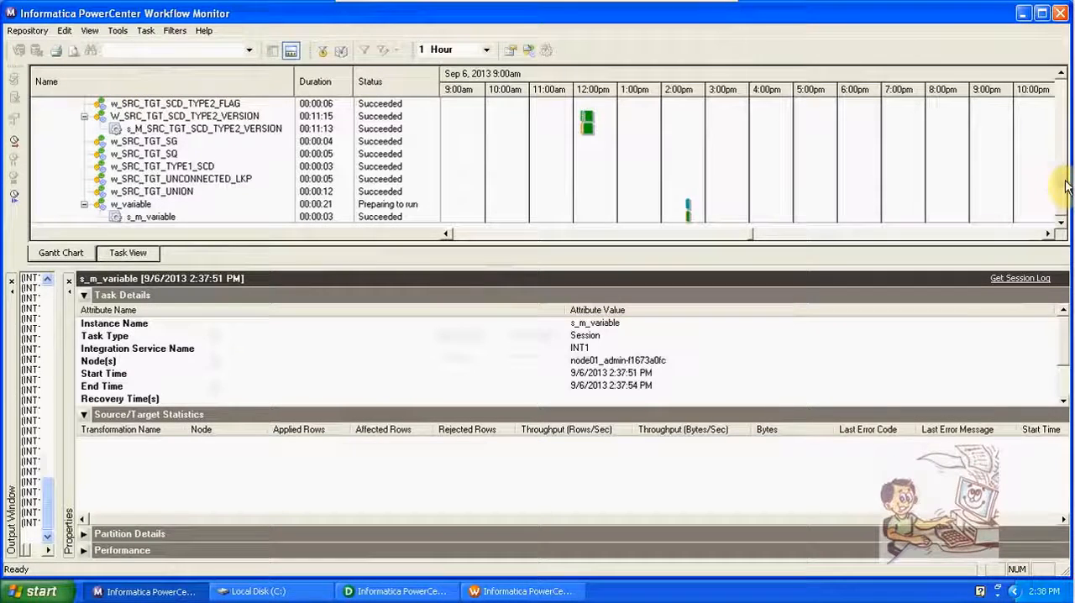
pyautogui.click(160, 216)
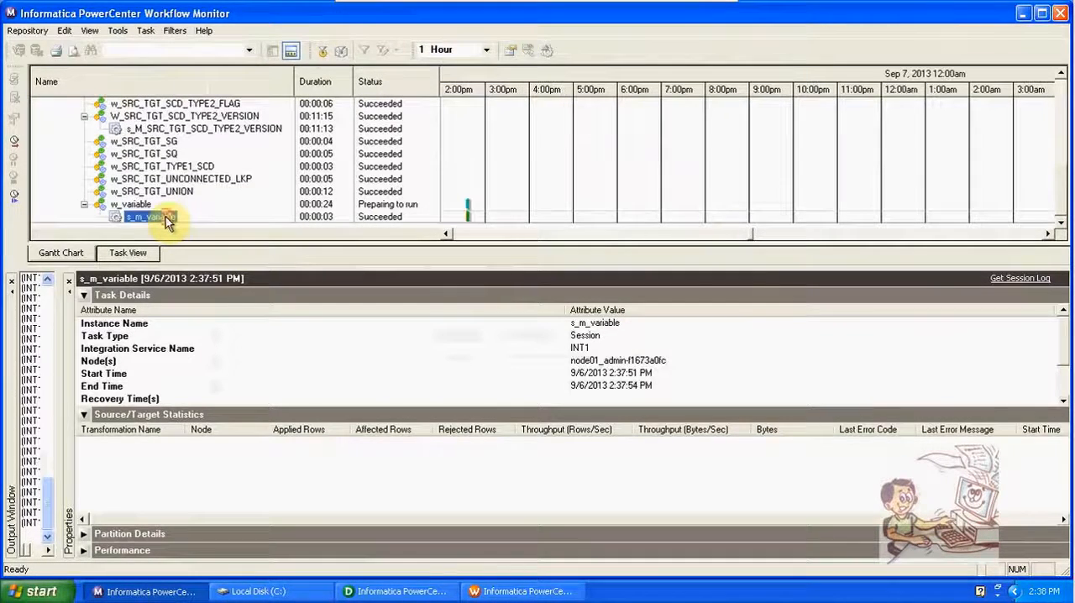
# Step: Return to the task list and inspect the newest s_m_variable run of w_variable
pyautogui.click(118, 255)
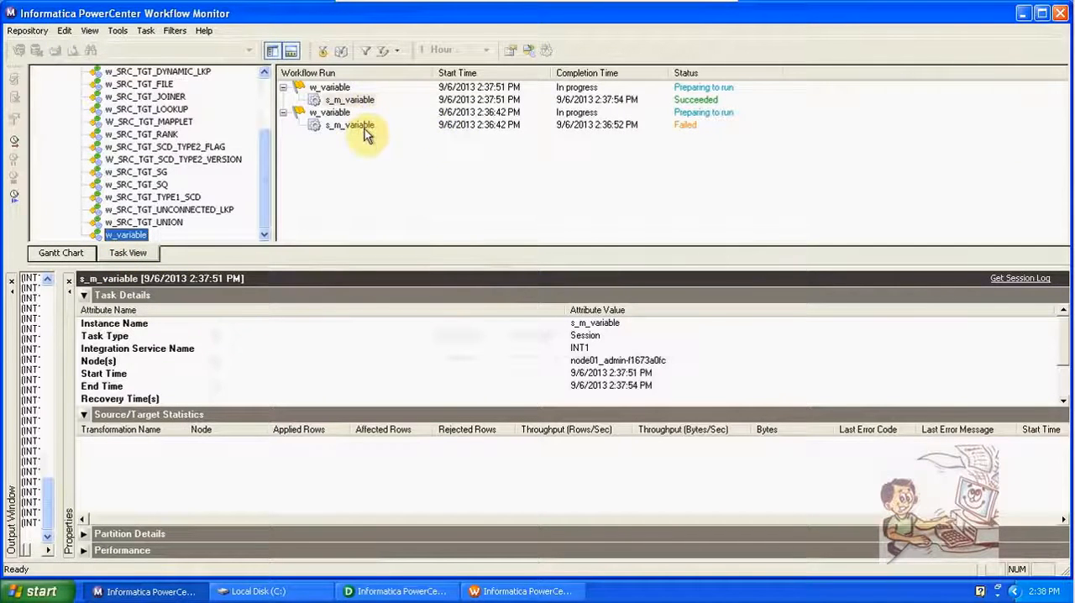
pyautogui.click(361, 101)
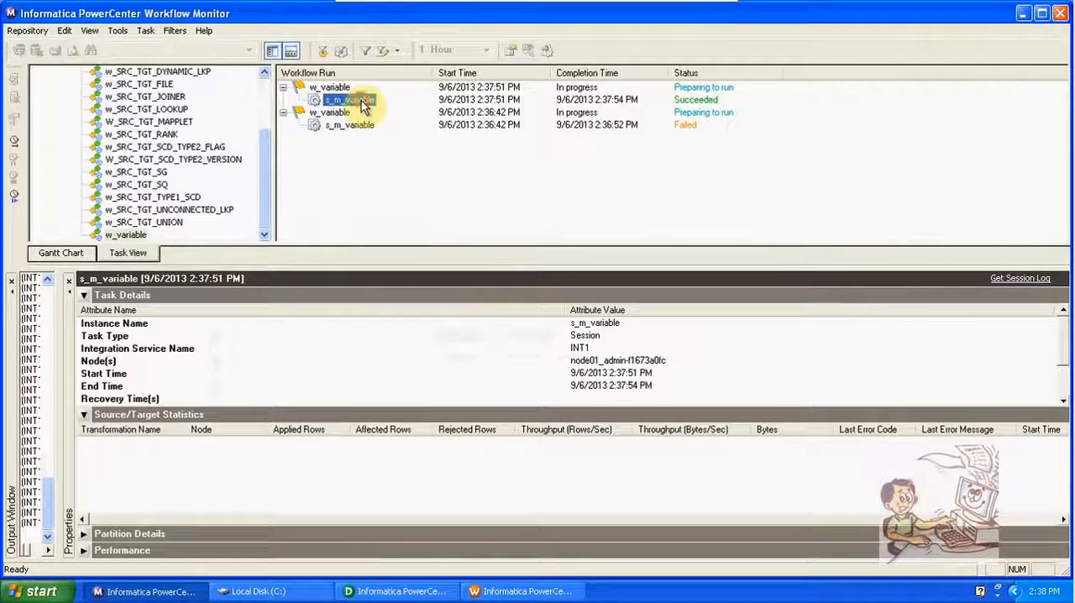
pyautogui.rightClick(361, 101)
pyautogui.click(411, 268)
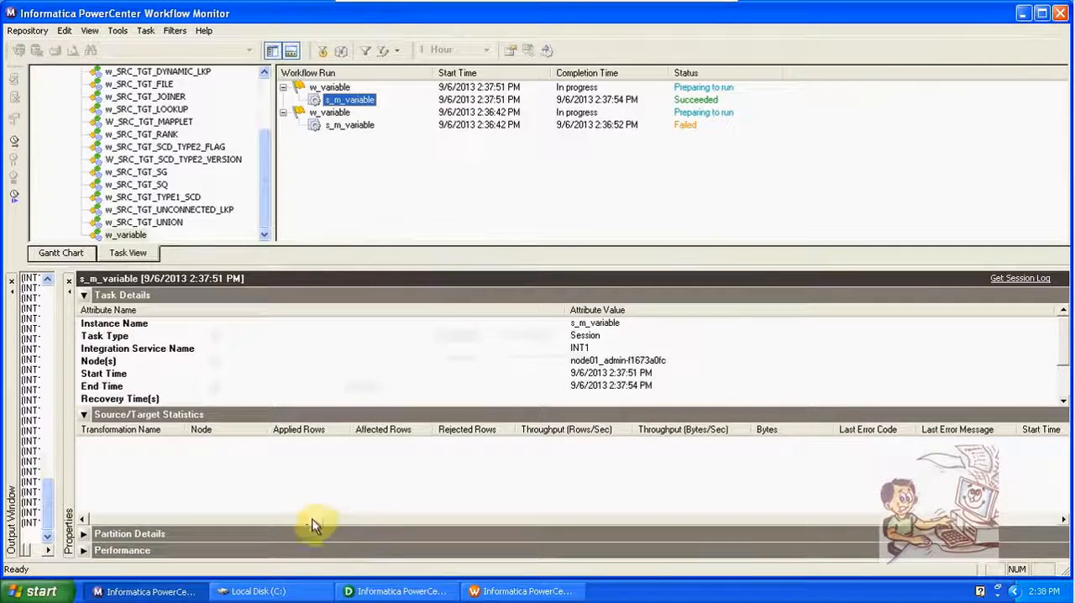
# Step: Switch to Workflow Manager and view the persistent mapping variable values of the s_m_variable session
pyautogui.click(495, 591)
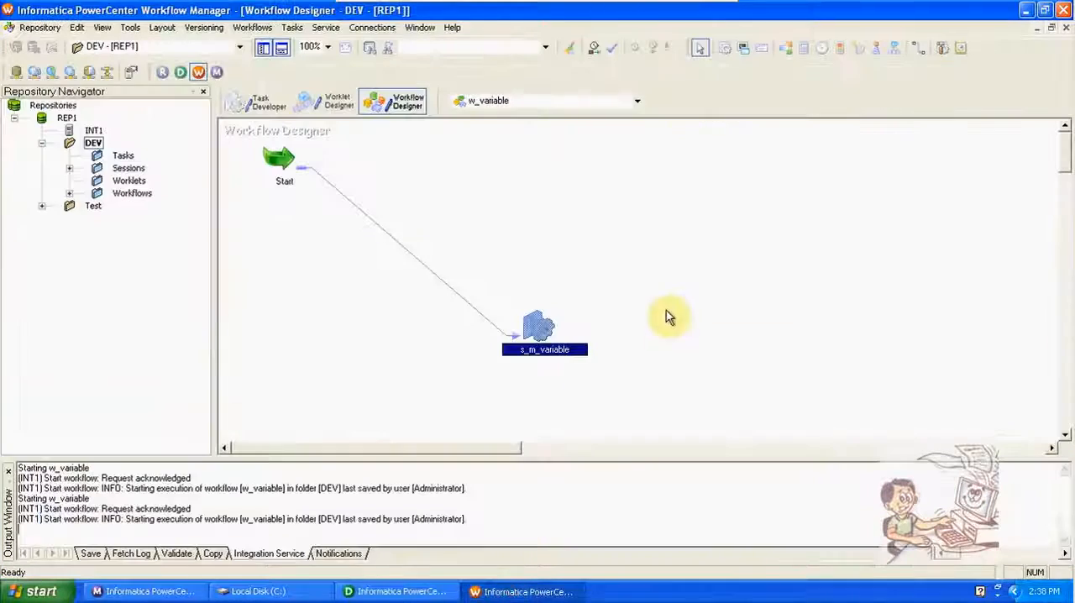
pyautogui.rightClick(534, 327)
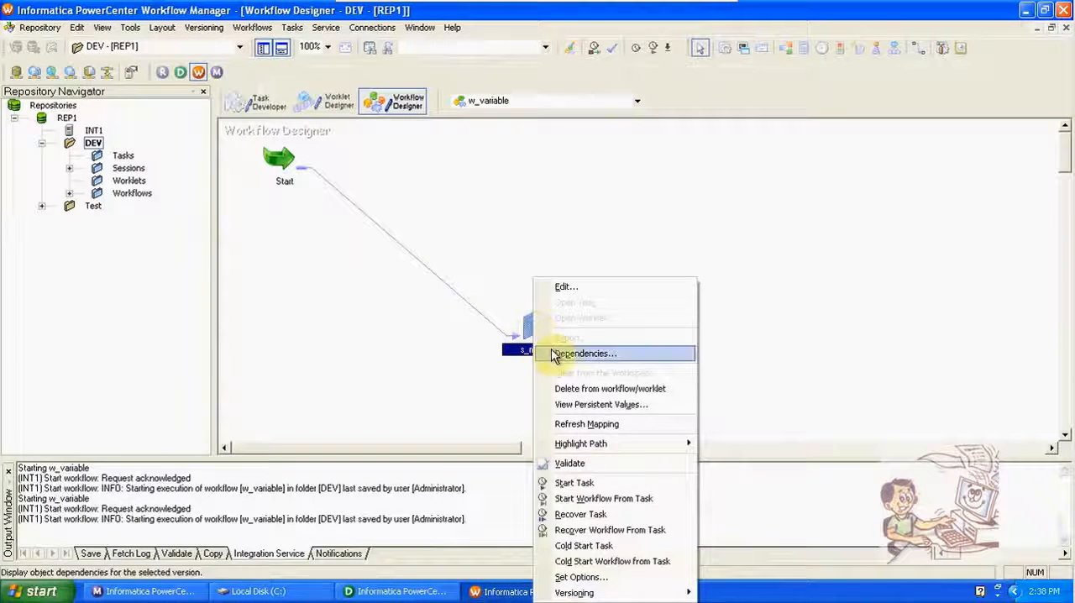
pyautogui.click(581, 403)
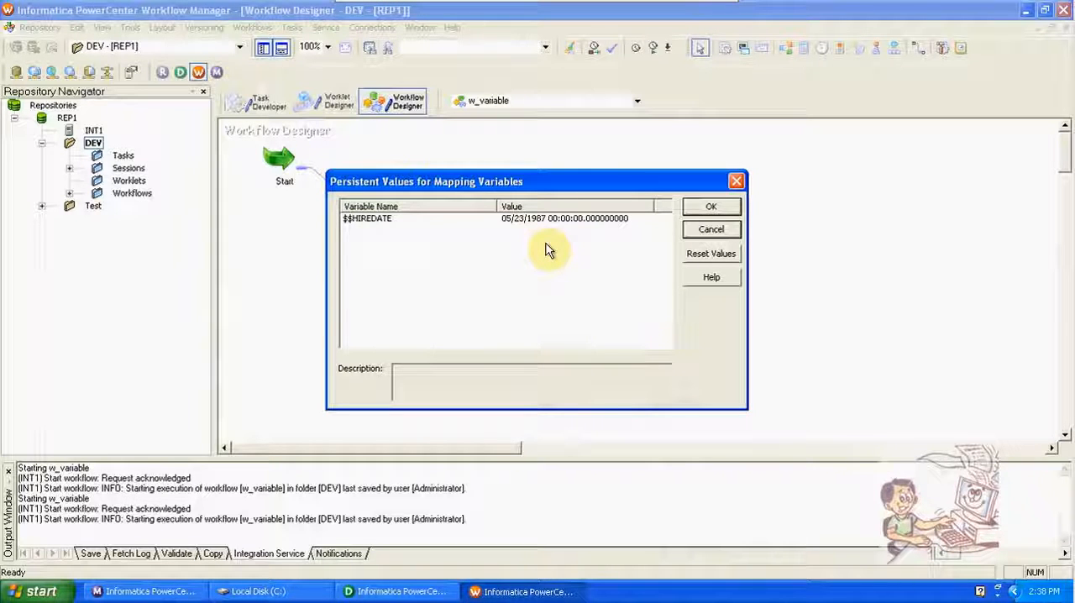
# Step: Launch sqlplus and log in to the oracle database as scott with the account password
pyautogui.click(34, 593)
pyautogui.click(190, 518)
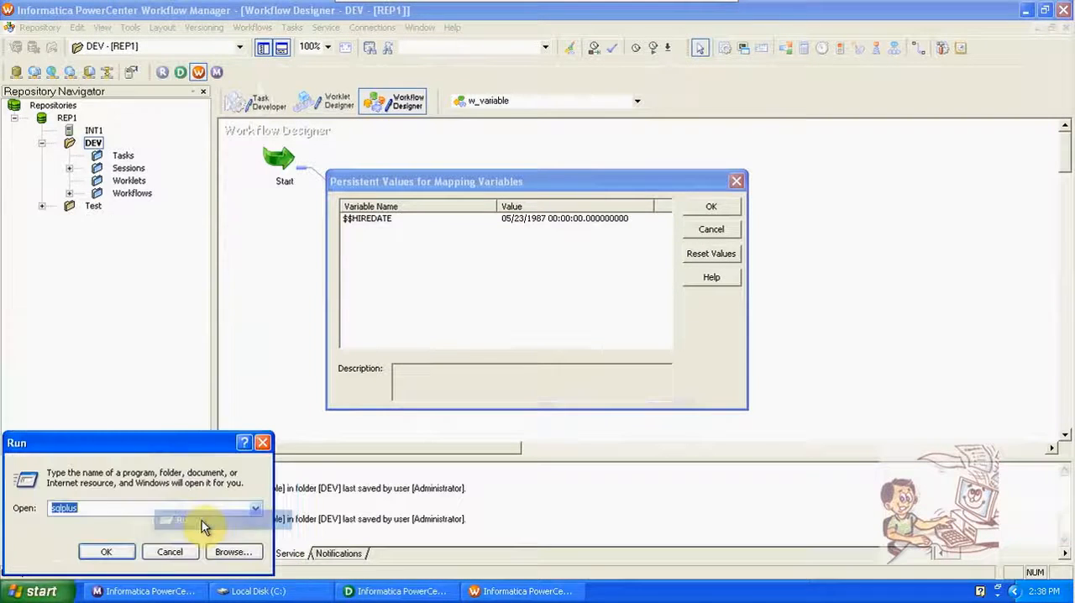
pyautogui.click(113, 552)
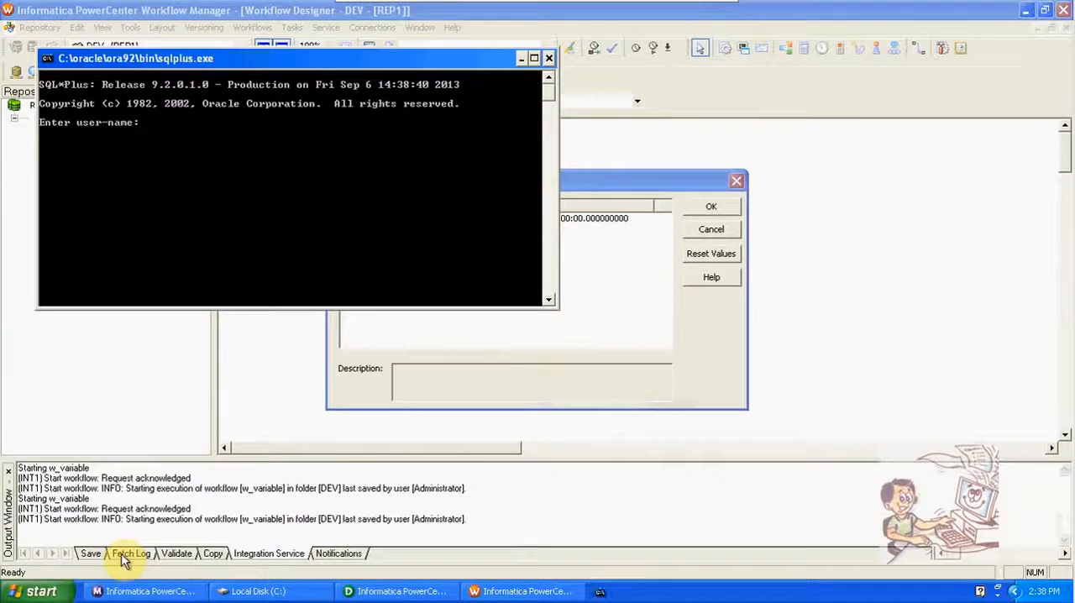
pyautogui.write('sco')
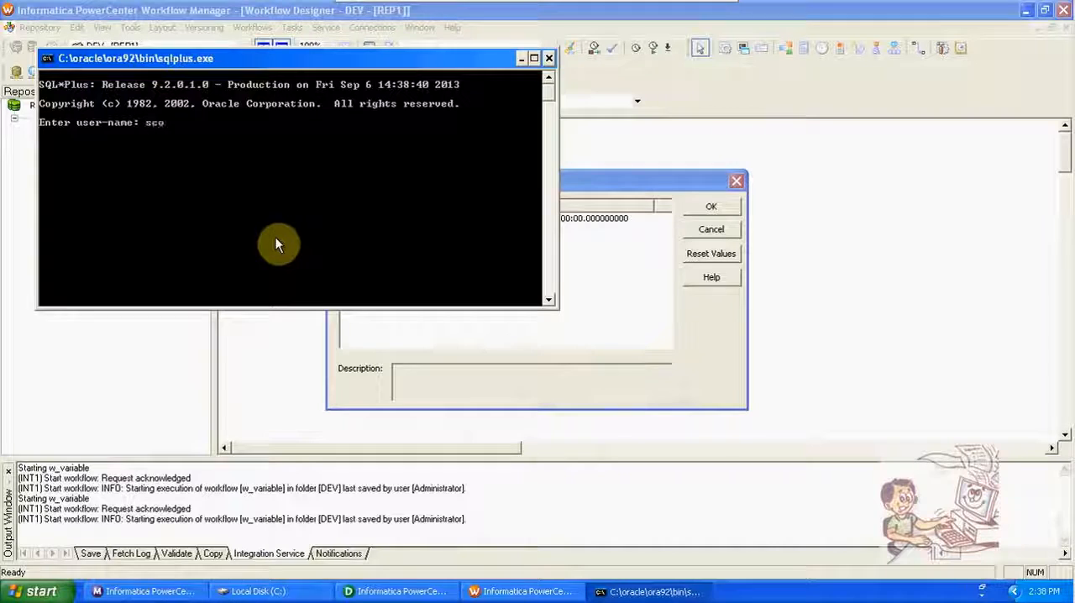
pyautogui.write('tt/tiger')
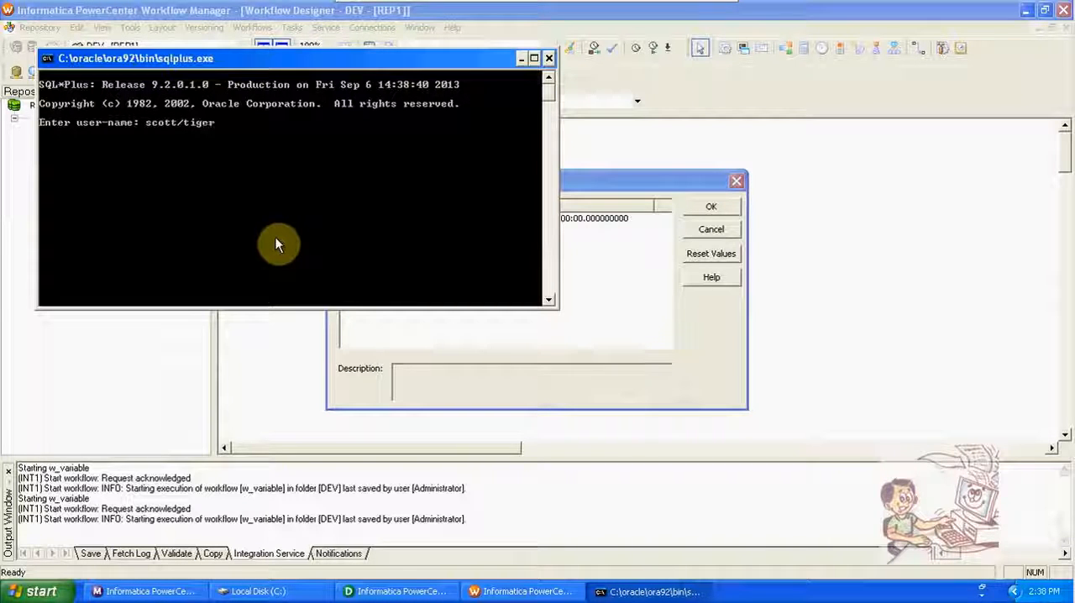
pyautogui.write('@oracle')
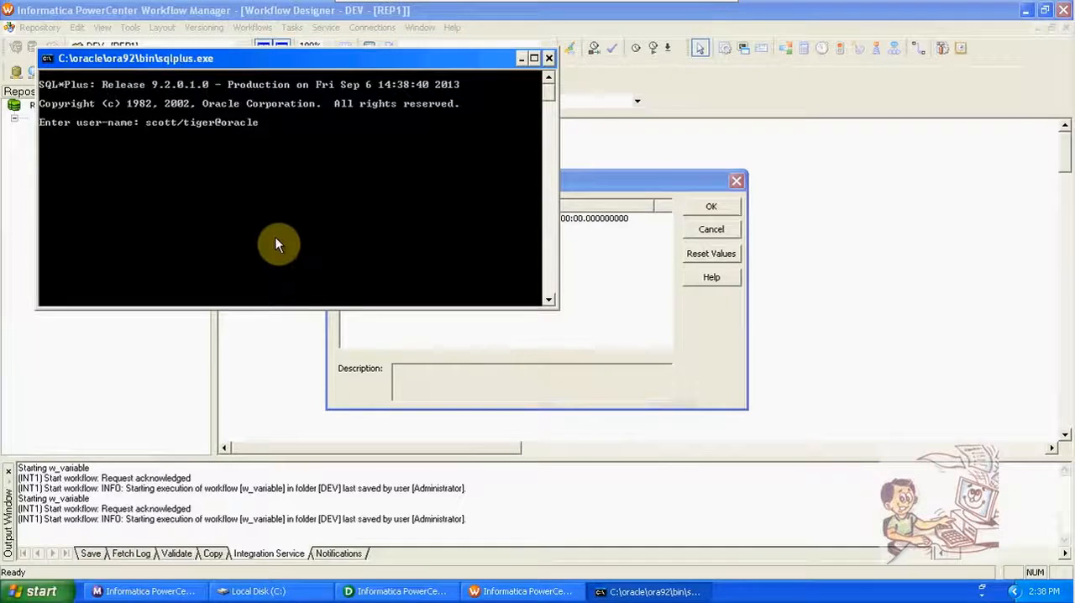
pyautogui.press('Return')
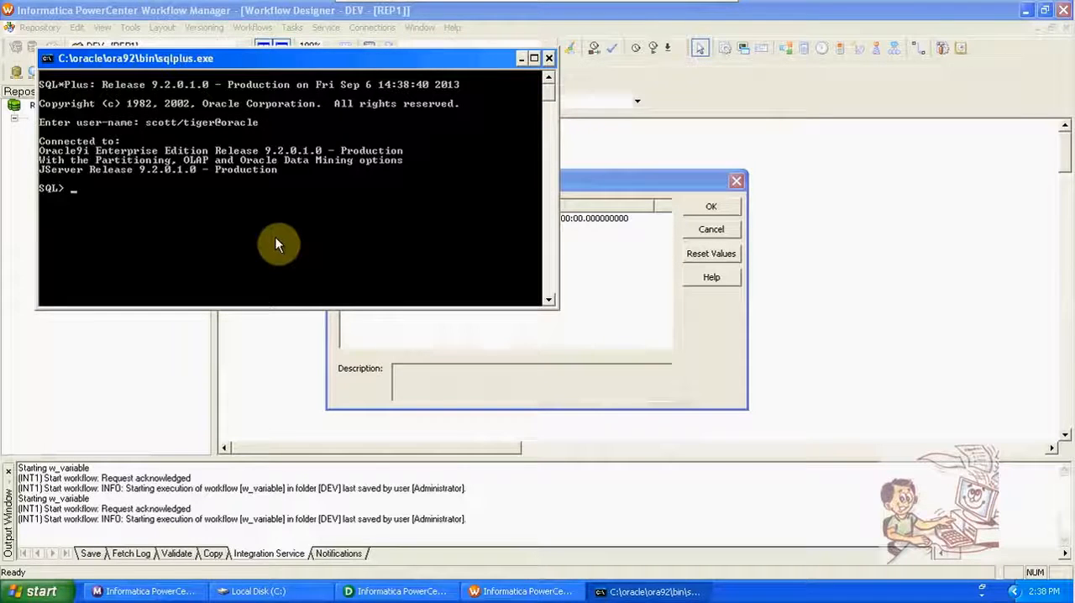
# Step: Apply set num4, query all rows of the emp table, and move the persistent values dialog clear of the results to compare hire dates
pyautogui.write('set num4;')
pyautogui.press('Return')
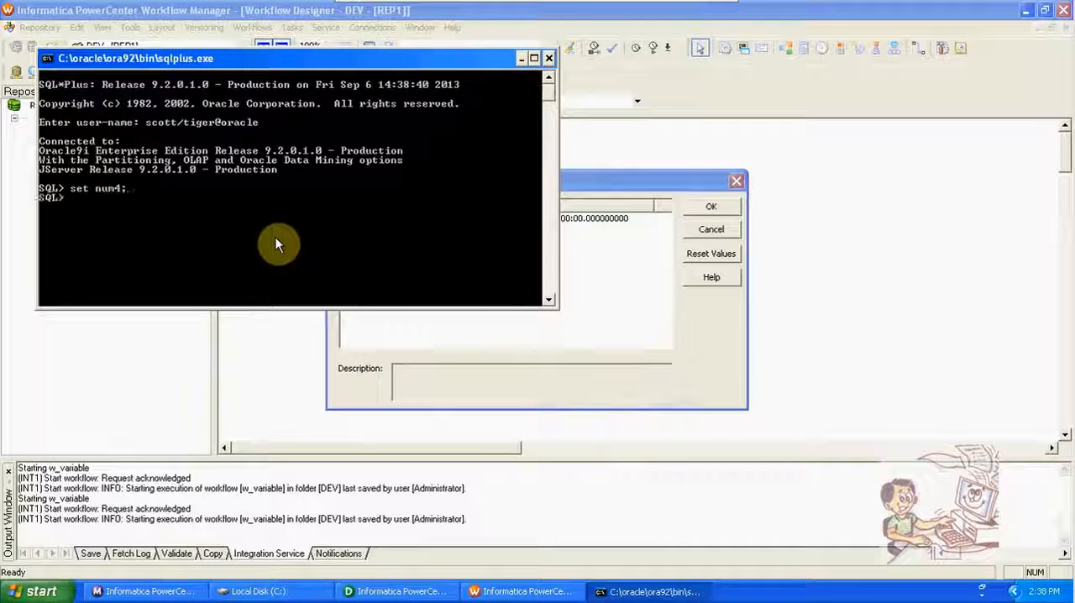
pyautogui.write('select')
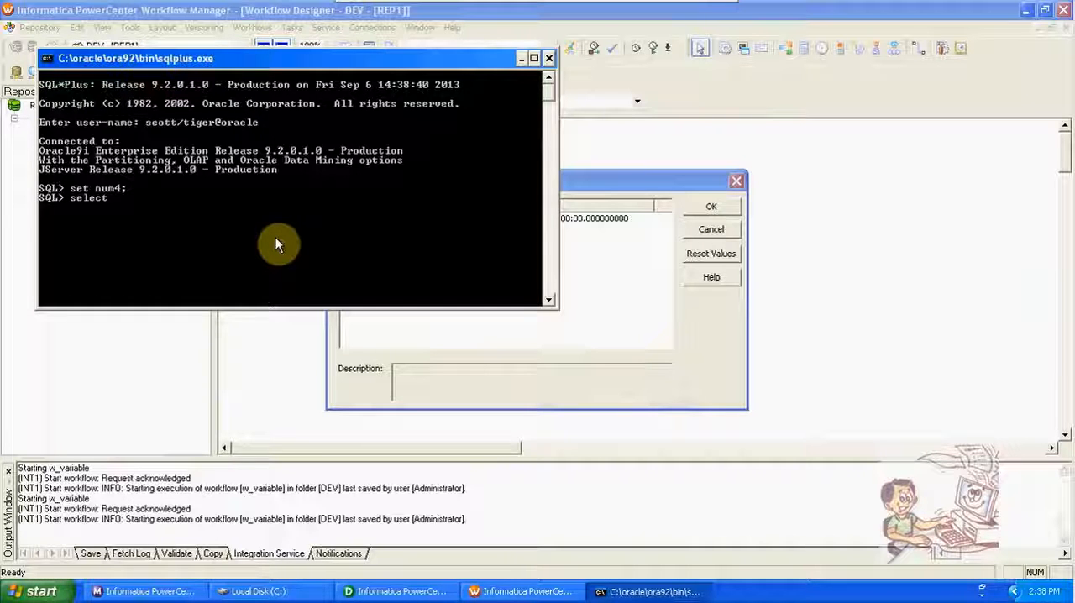
pyautogui.write(' * from')
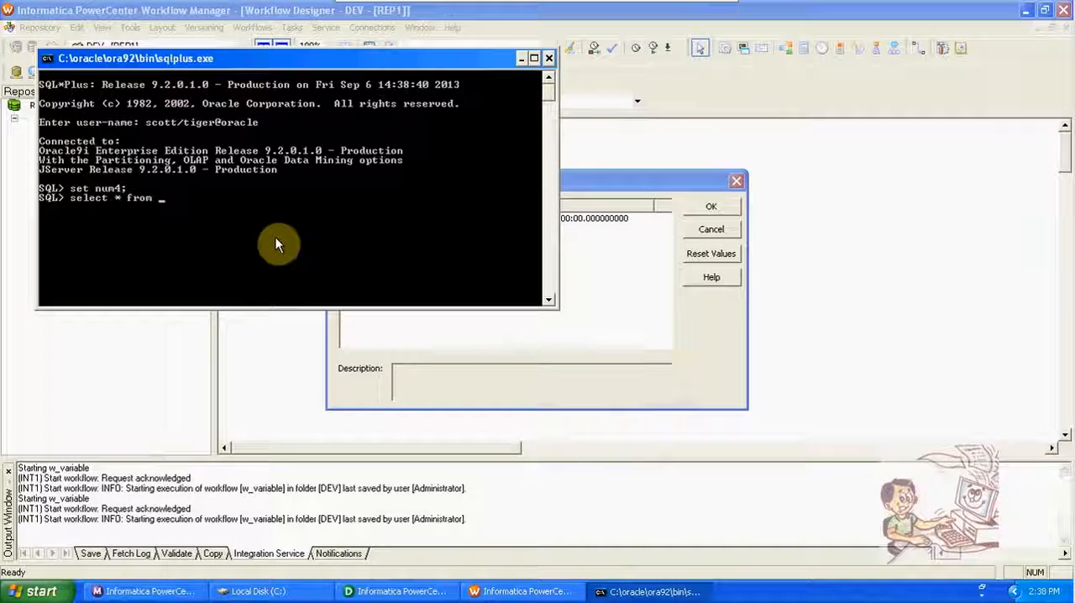
pyautogui.write(' emp;')
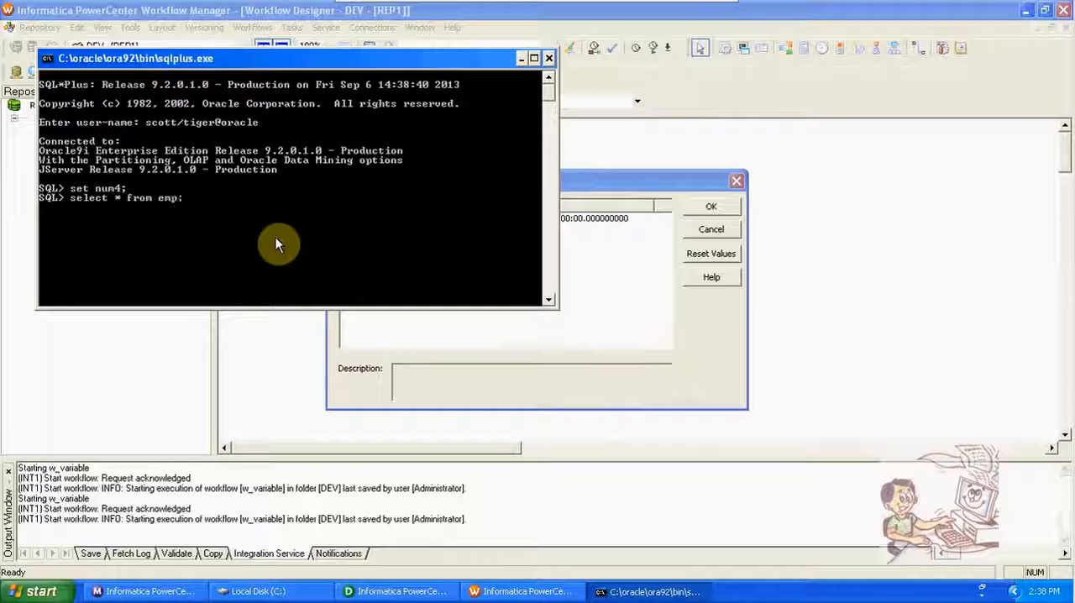
pyautogui.press('Return')
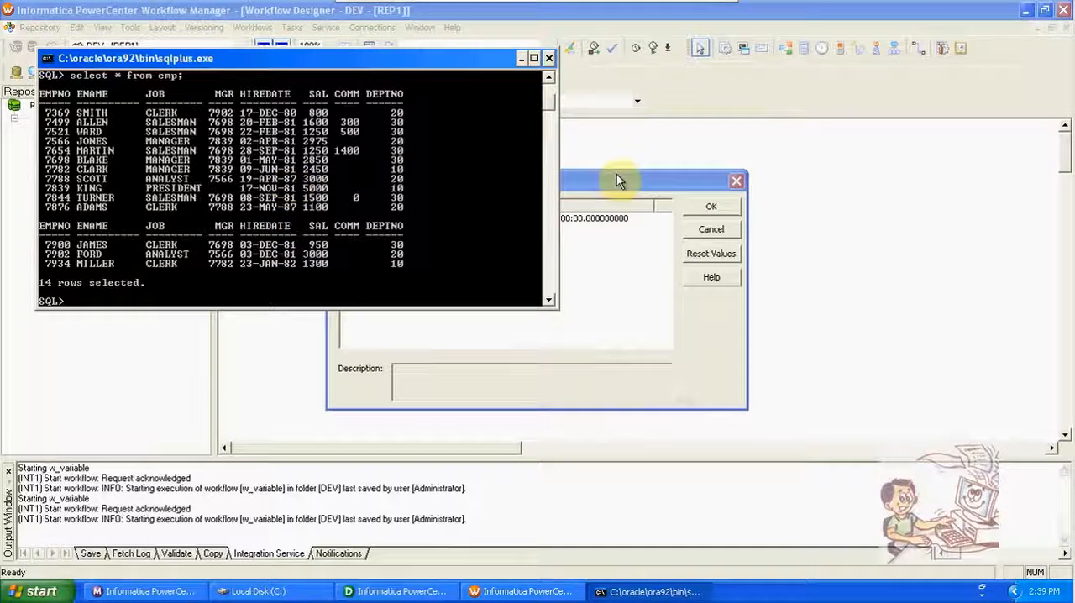
pyautogui.moveTo(616, 178); pyautogui.dragTo(736, 178)
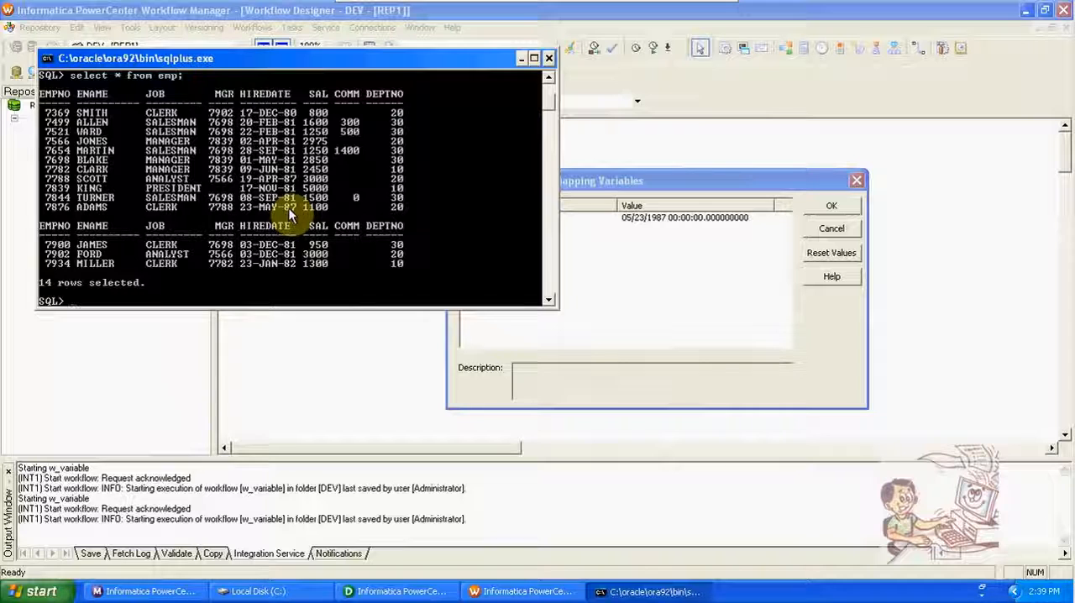
# Step: Begin an insert into emp values statement with EMPNO 1000 and the employee's name
pyautogui.write('sert into')
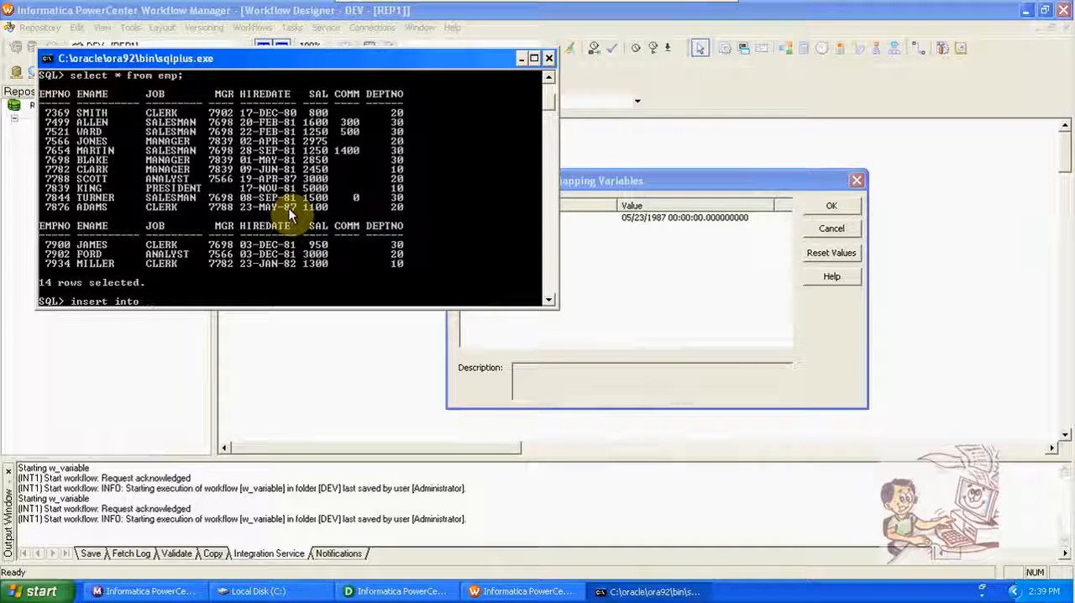
pyautogui.write(' emp va')
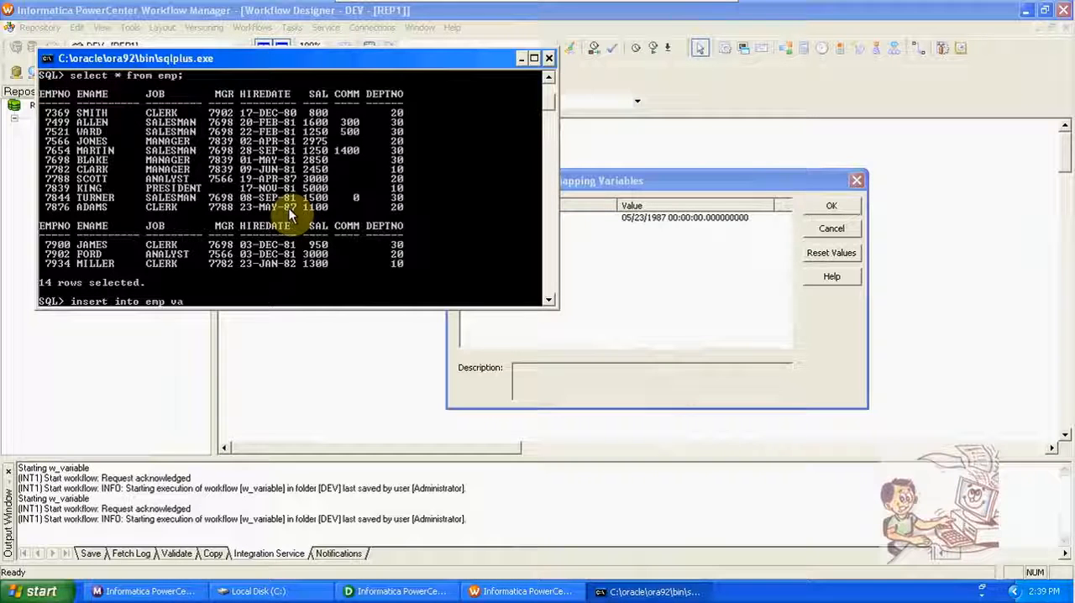
pyautogui.write('lues(1')
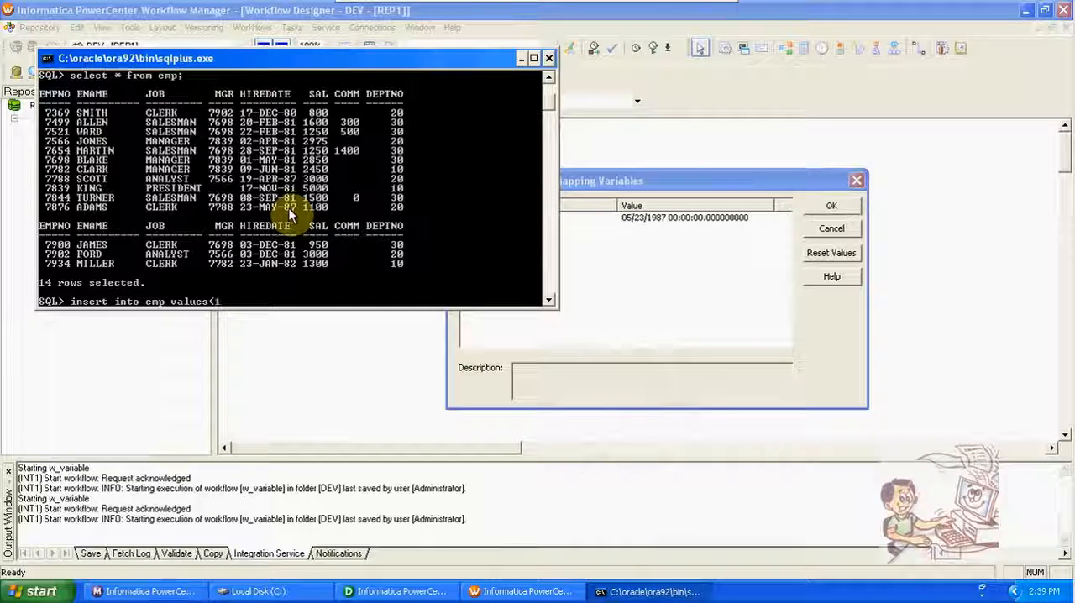
pyautogui.write('000,')
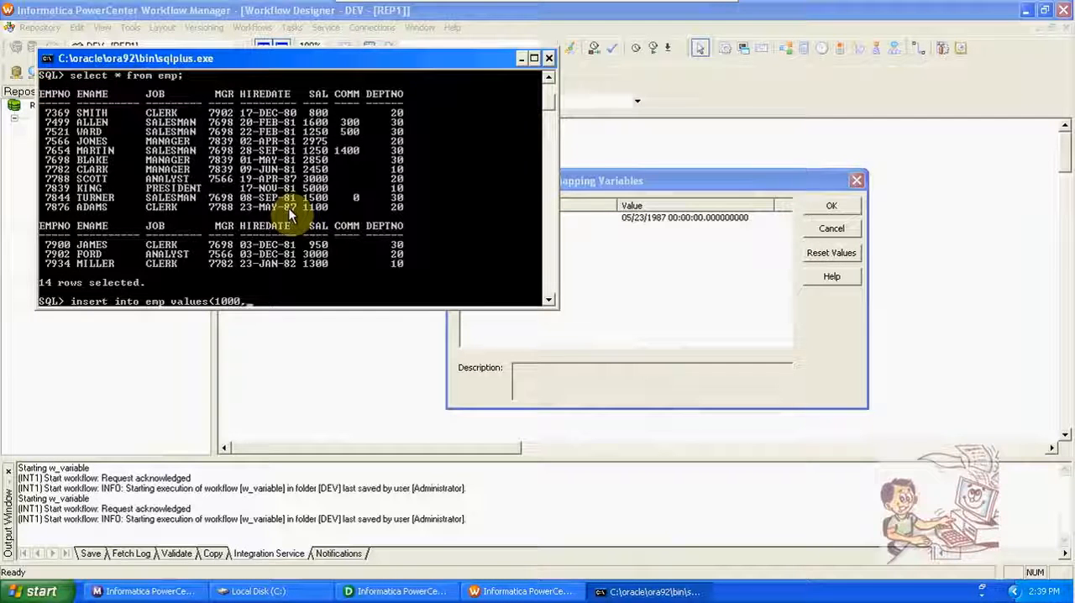
pyautogui.write("'")
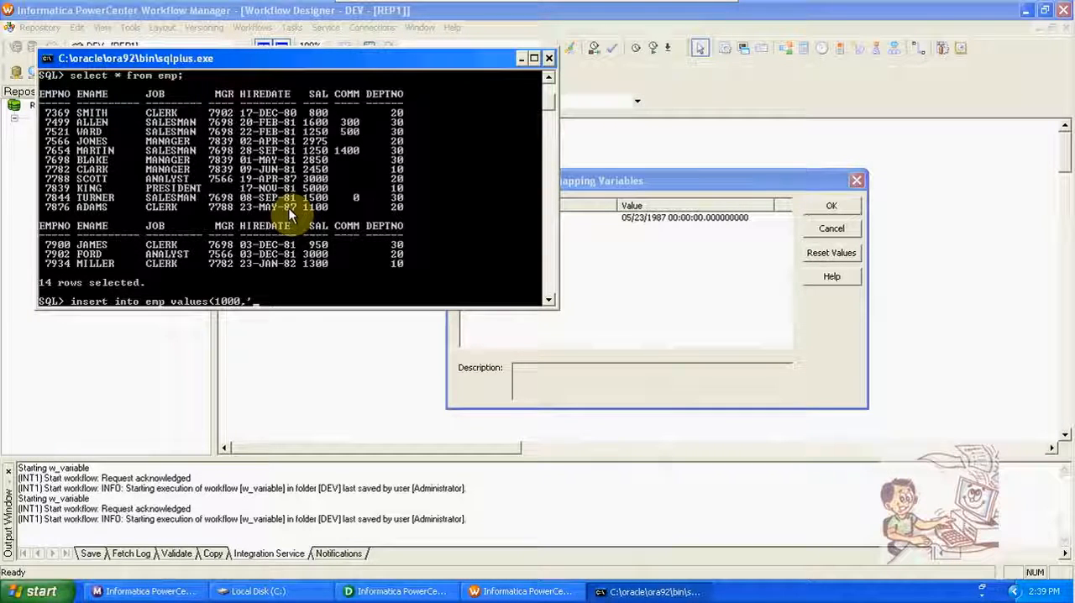
pyautogui.write("ravi',")
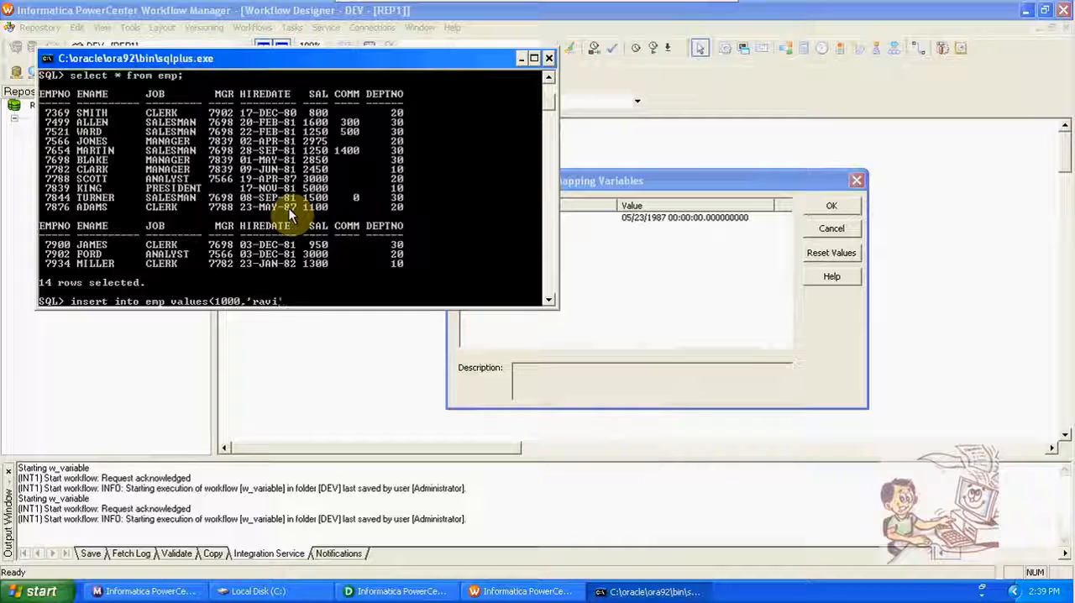
pyautogui.write("'")
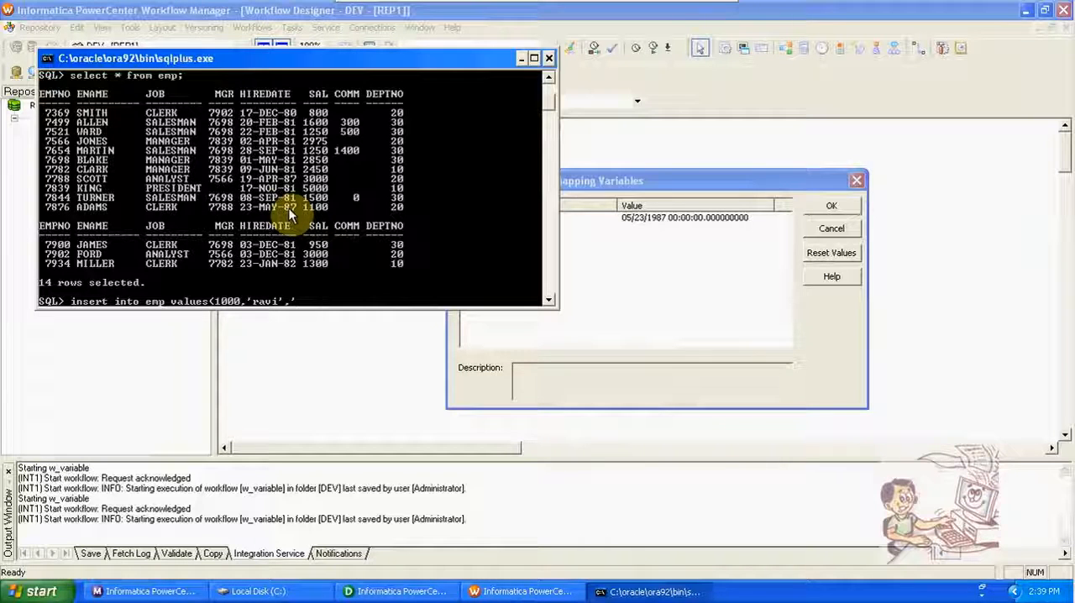
pyautogui.write('sales')
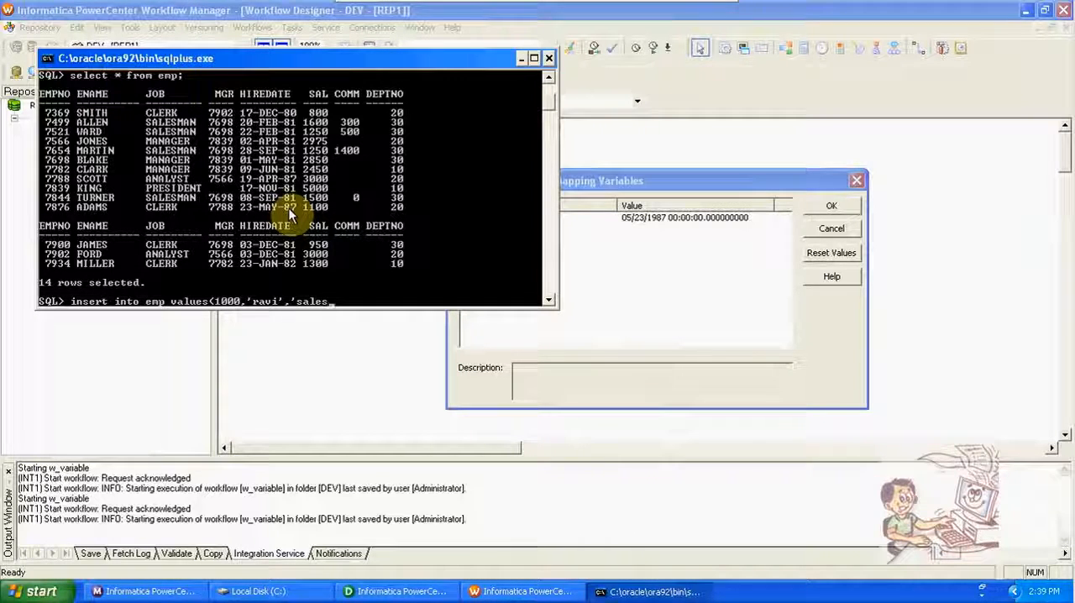
pyautogui.write('man')
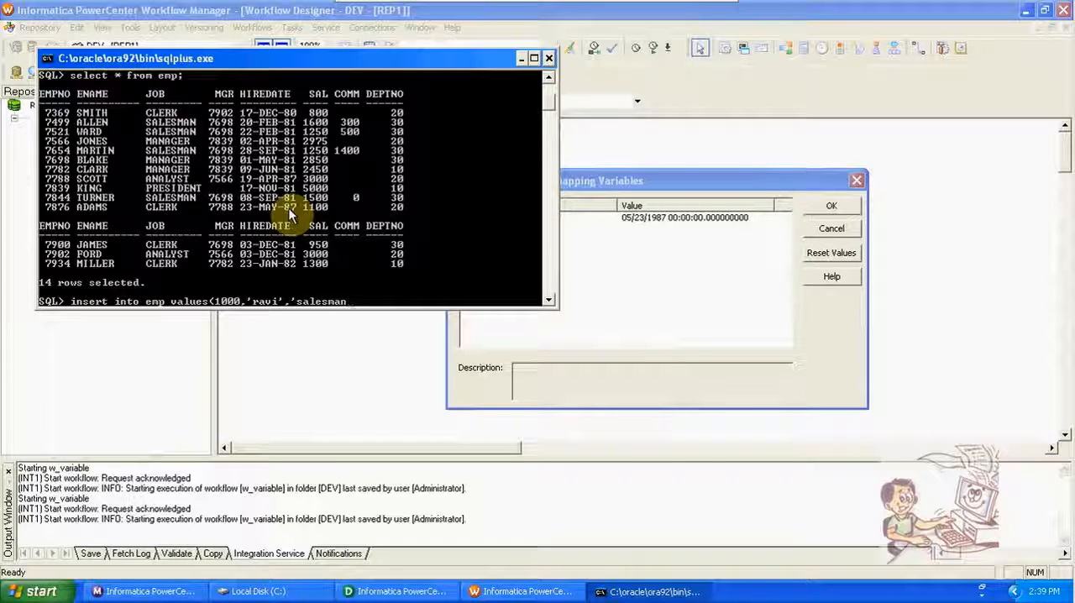
pyautogui.write("',")
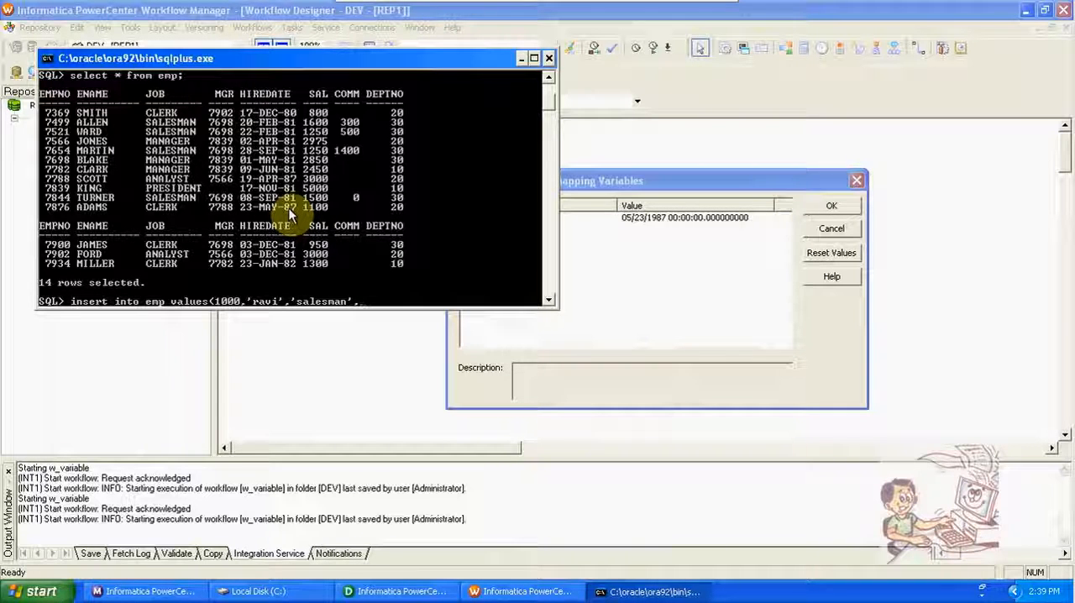
# Step: Continue the emp insert values with job 'salesman' and manager number 7902
pyautogui.write('7902,')
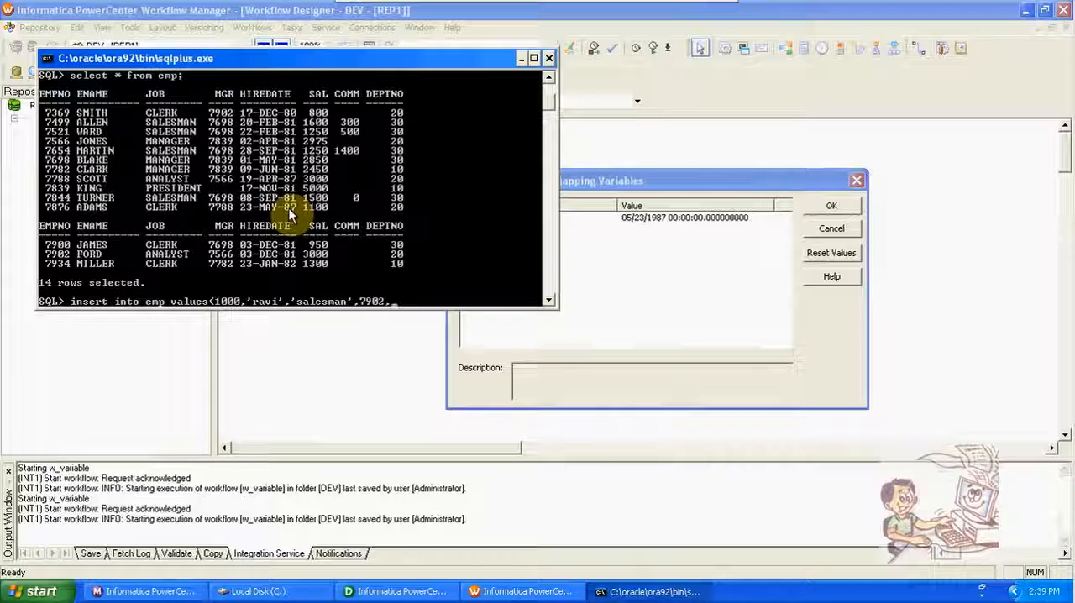
pyautogui.write("'")
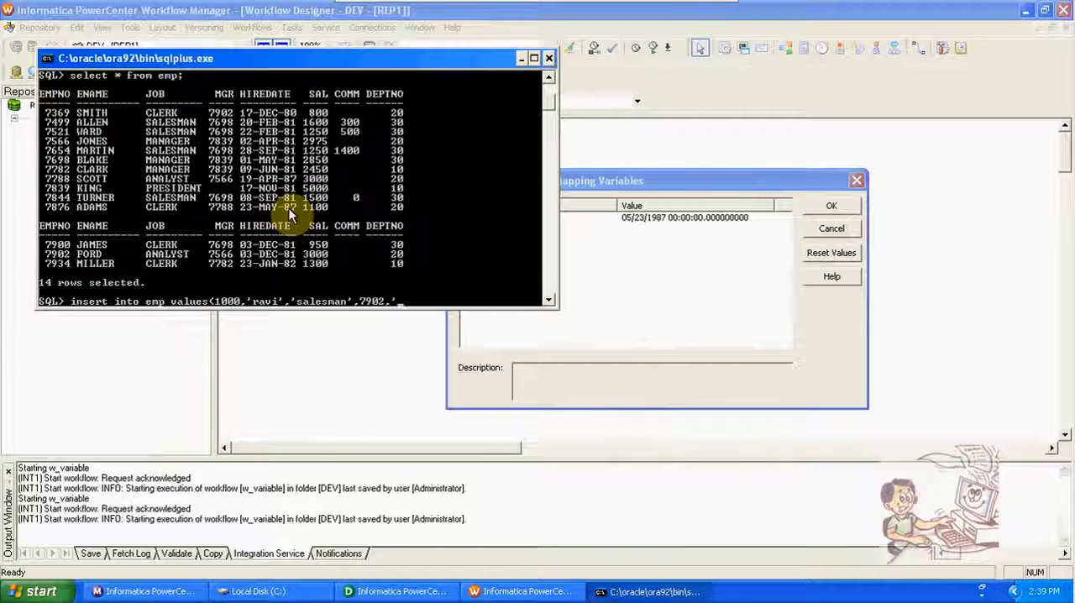
pyautogui.write('20-')
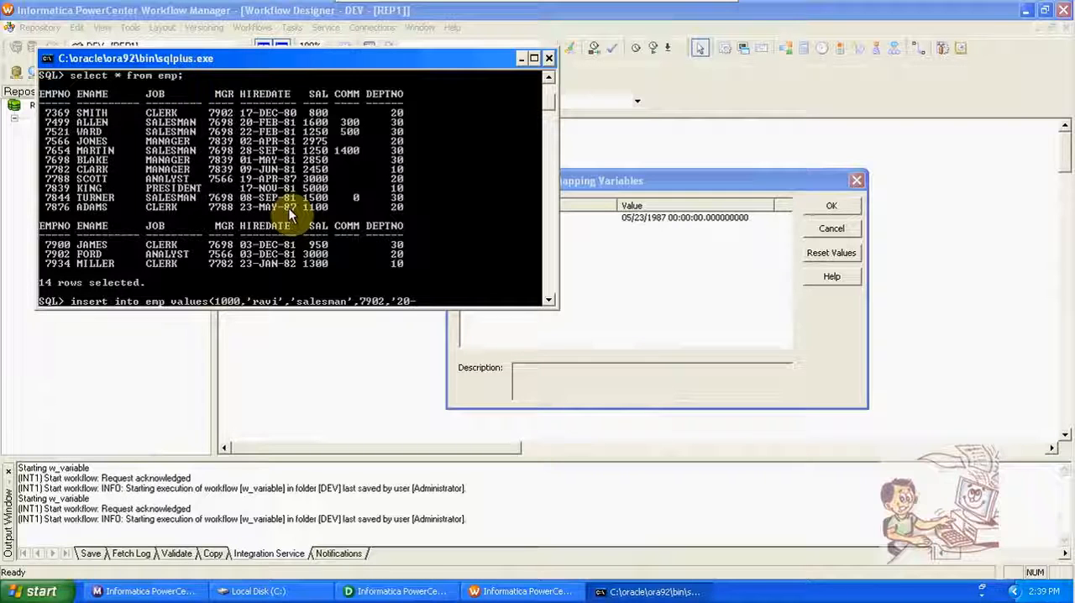
pyautogui.write('no')
# Step: Add the hire date '20-NOV-2012' to the emp insert values, fixing the date's hyphens
pyautogui.press('BackSpace')
pyautogui.press('BackSpace')
pyautogui.press('BackSpace')
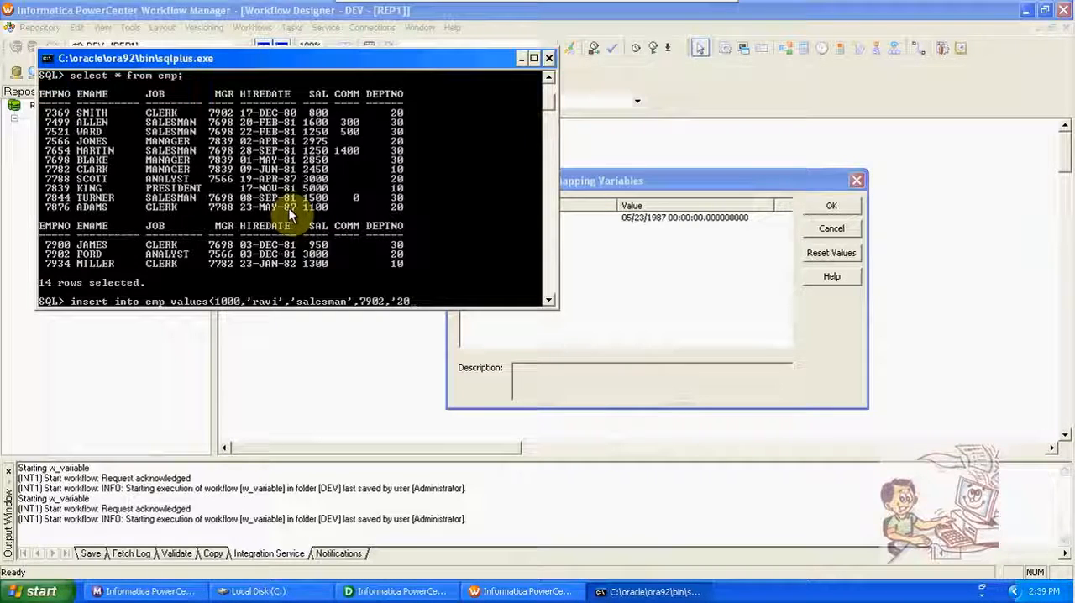
pyautogui.write('NOV')
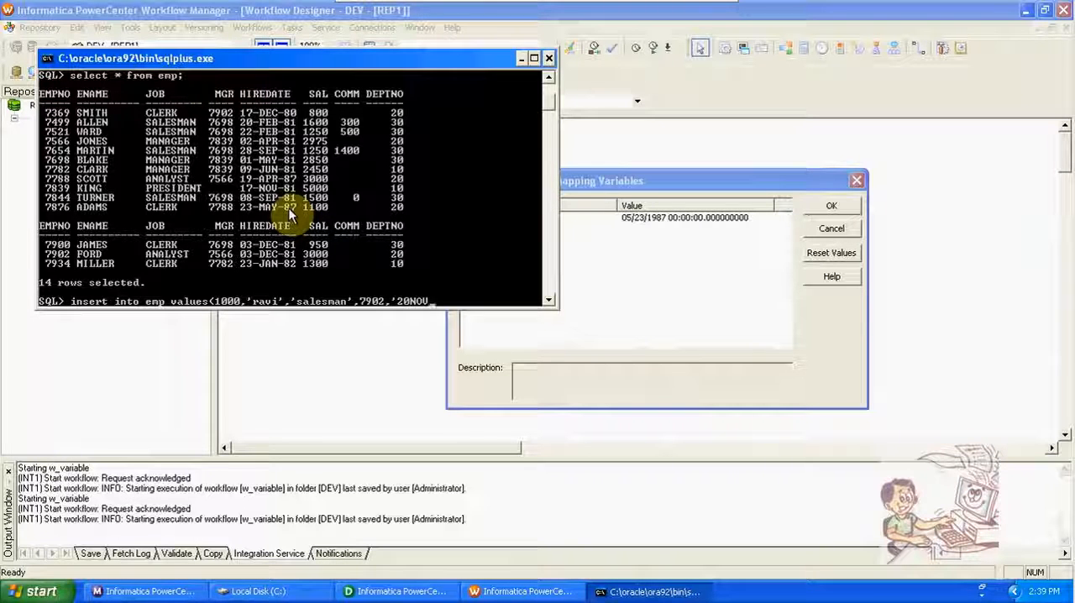
pyautogui.write('-2012')
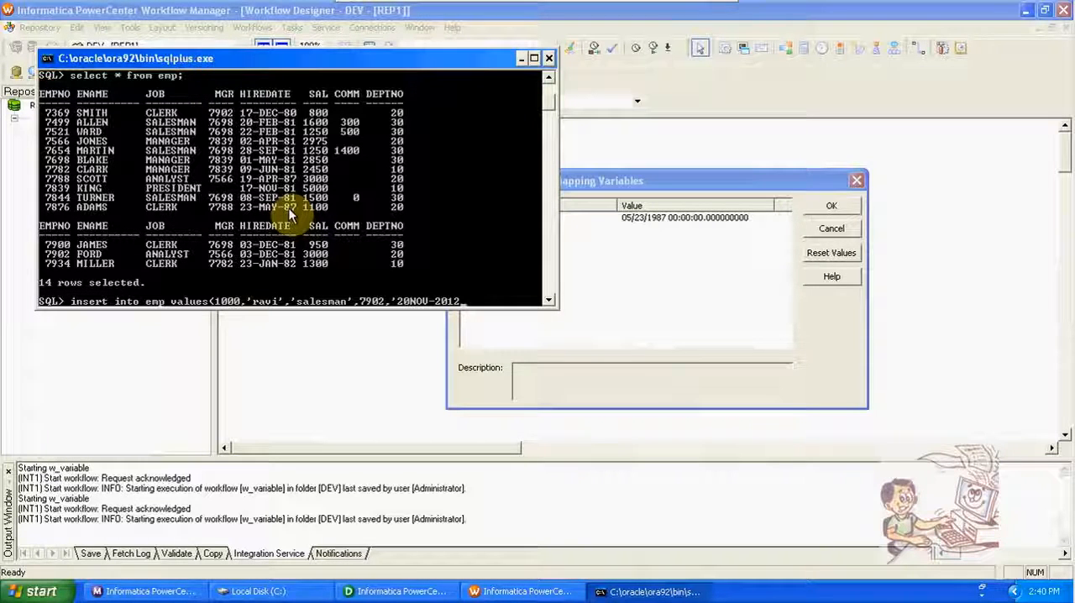
pyautogui.press('BackSpace')
pyautogui.press('BackSpace')
pyautogui.press('BackSpace')
pyautogui.press('BackSpace')
pyautogui.press('BackSpace')
pyautogui.press('BackSpace')
pyautogui.press('BackSpace')
pyautogui.press('BackSpace')
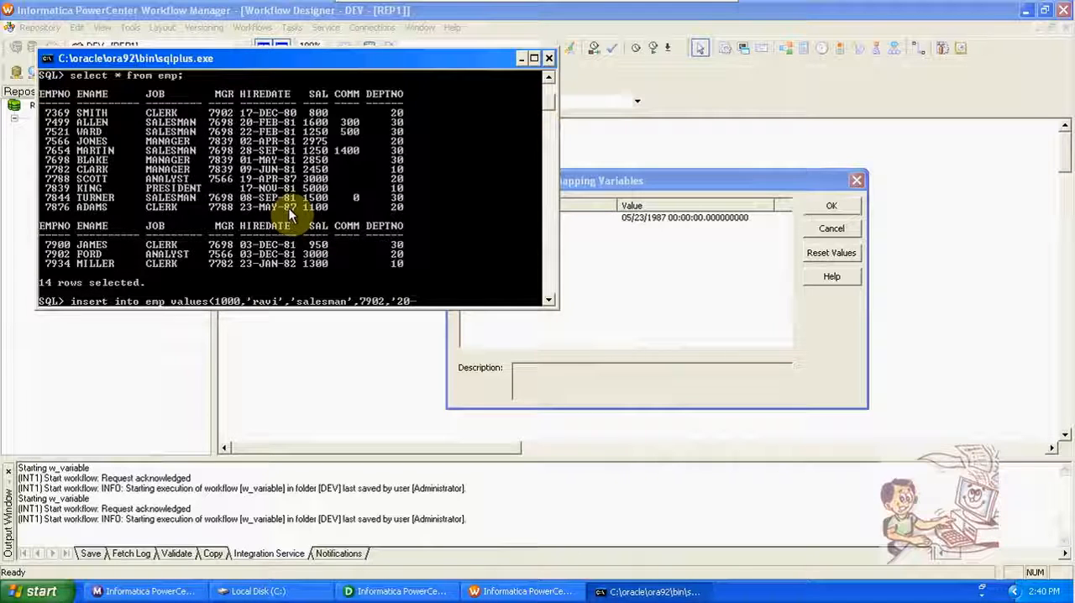
pyautogui.write('-N')
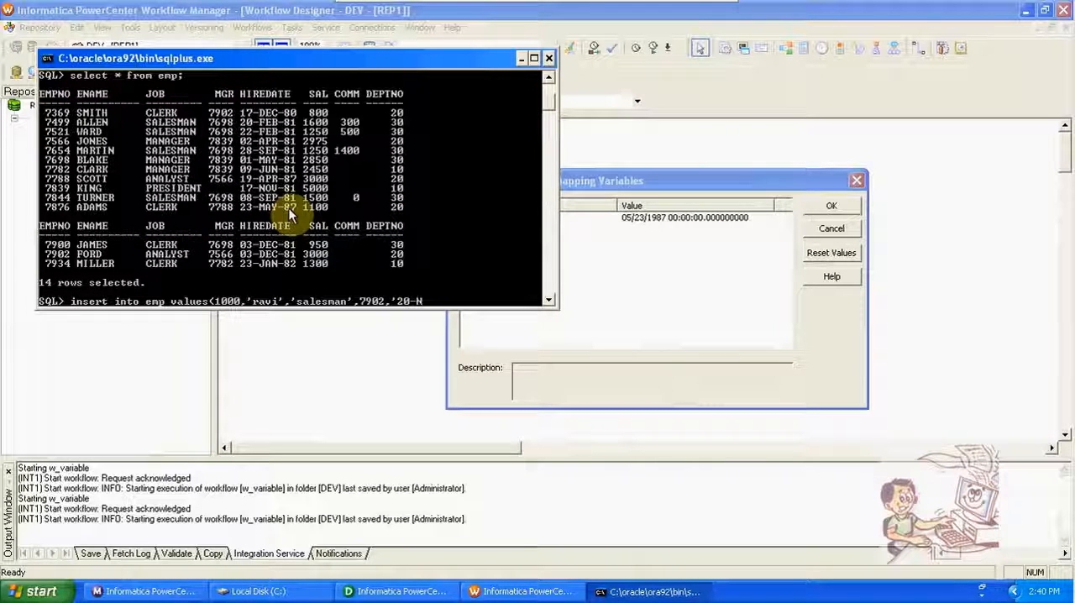
pyautogui.write('OV-2012')
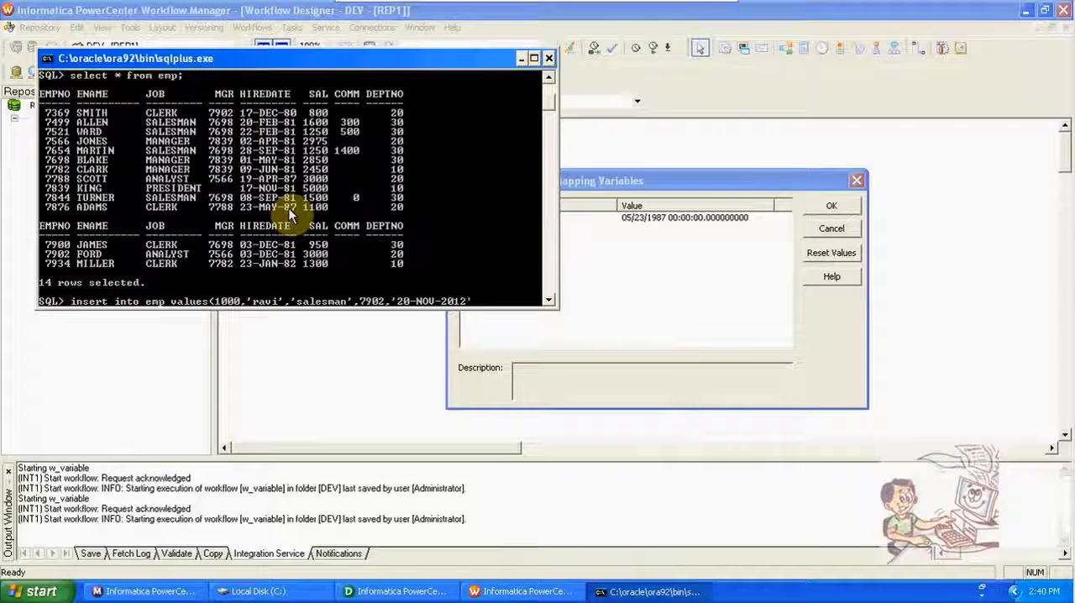
pyautogui.write("',")
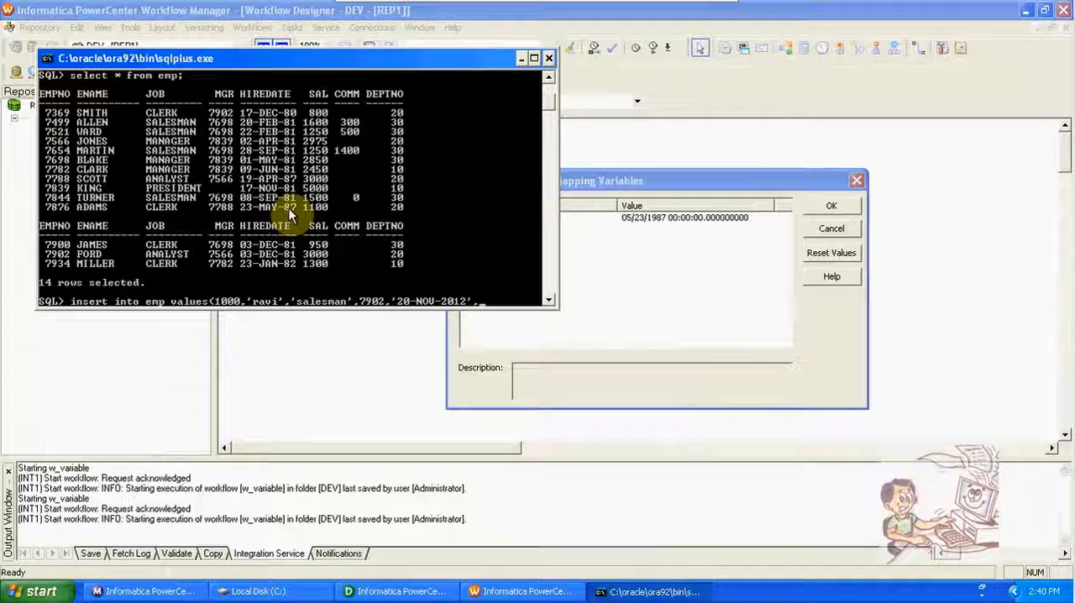
pyautogui.write('1000')
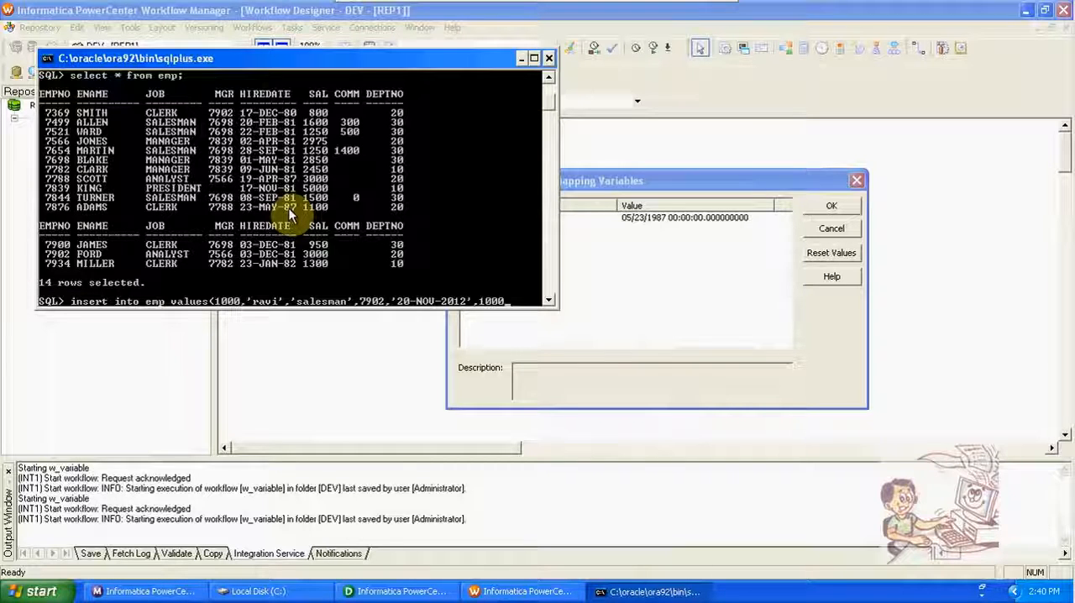
pyautogui.write(',2')
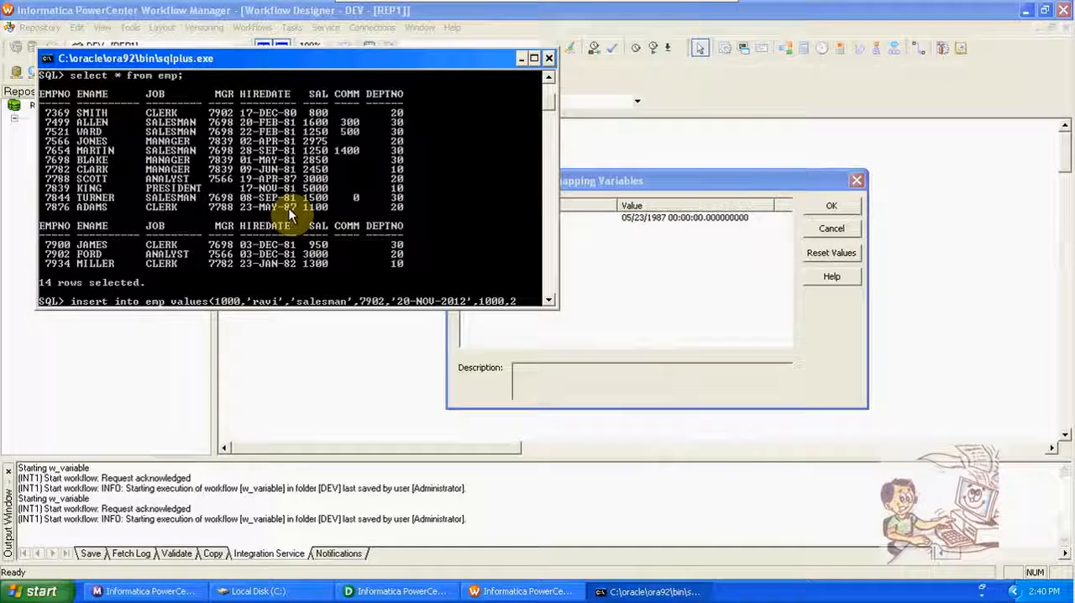
pyautogui.write('00')
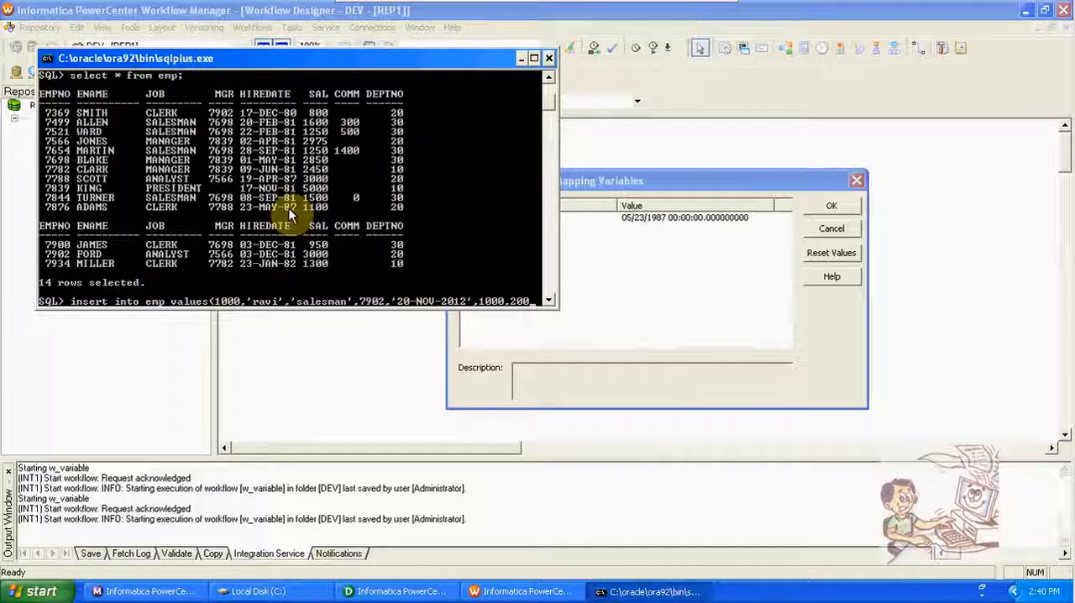
pyautogui.write(',20;')
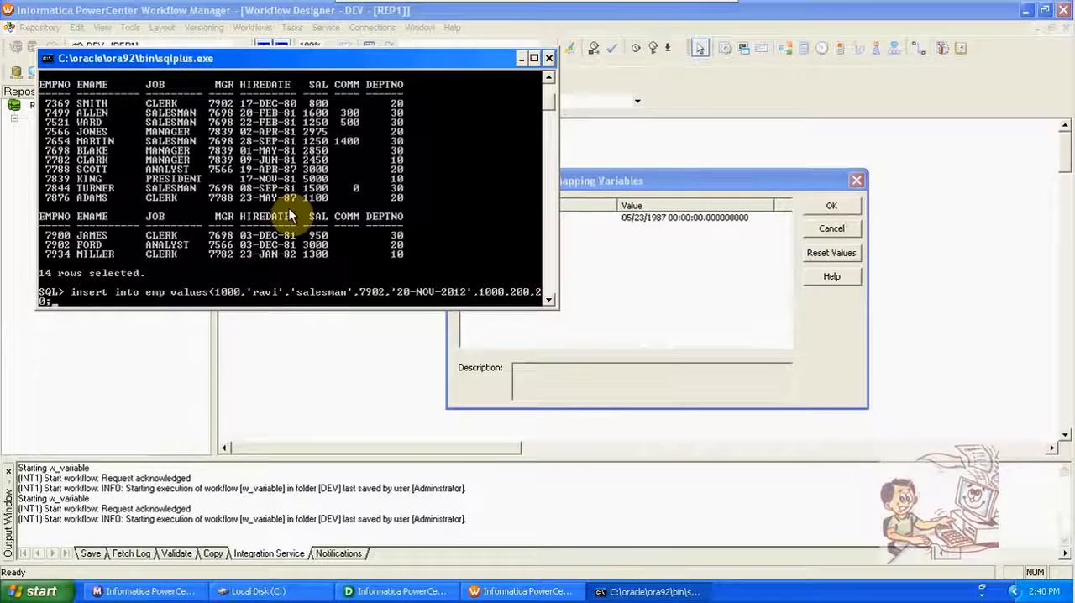
# Step: Complete the insert with salary 1000, commission 200 and department 20, and try to run it
pyautogui.press('Return')
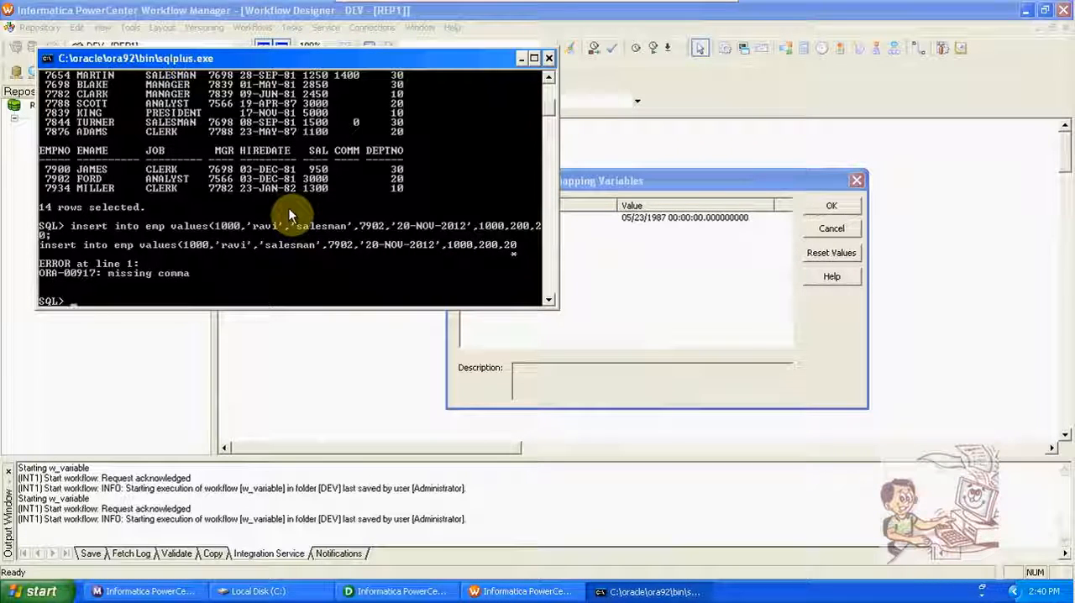
# Step: Recall the emp insert, end it with a closing parenthesis before the semicolon, run it, and commit
pyautogui.press('Up')
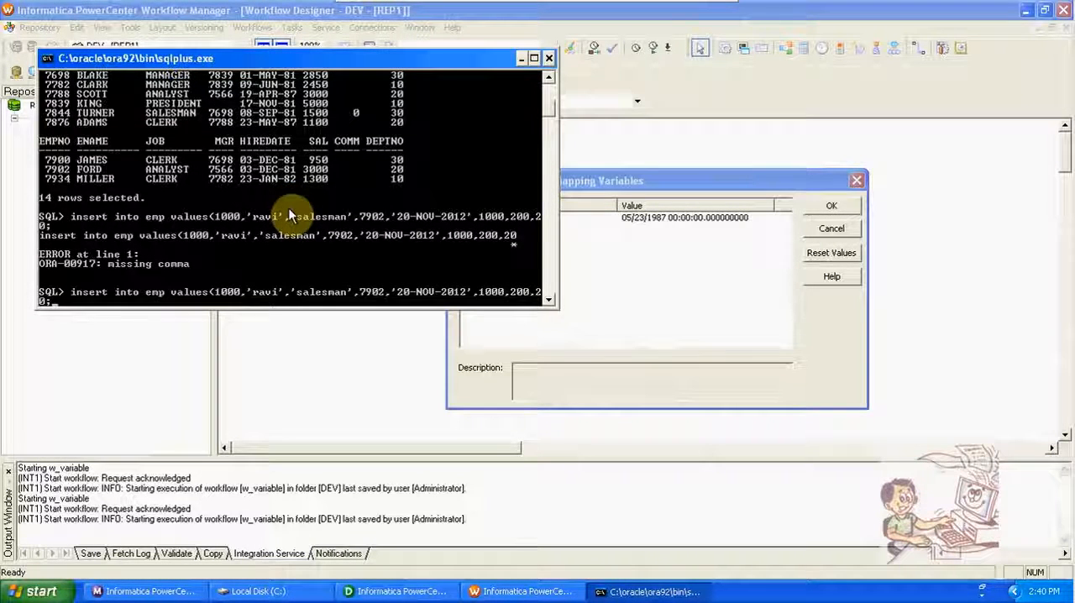
pyautogui.write(');')
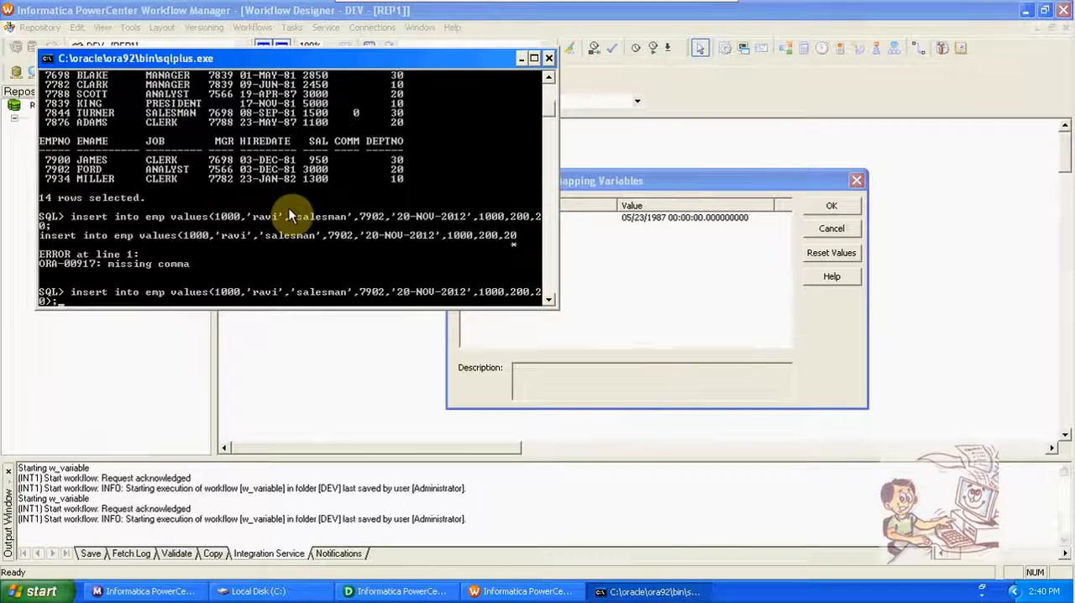
pyautogui.press('Return')
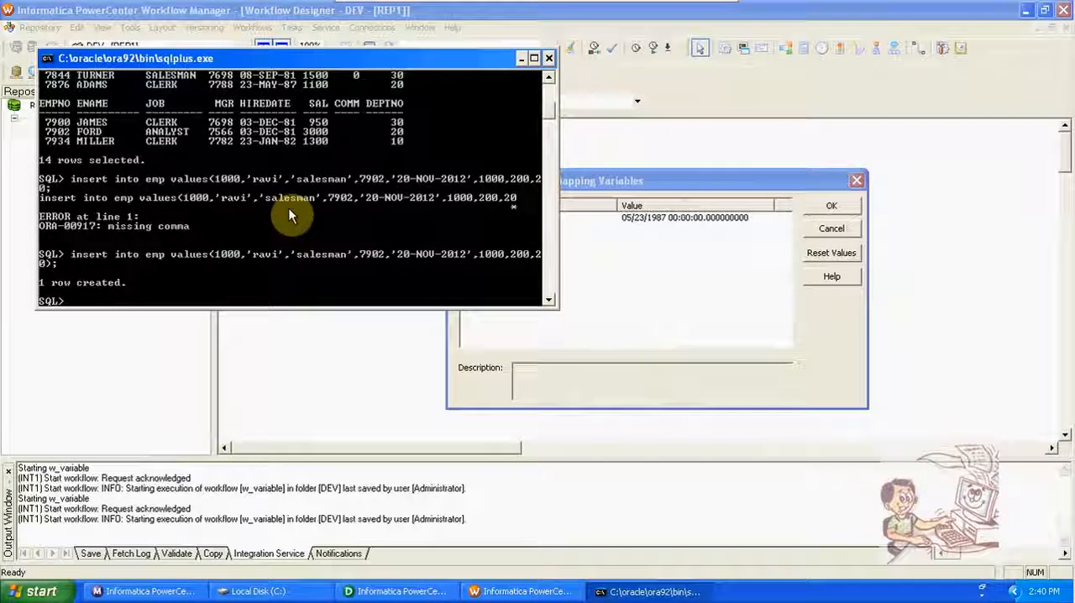
pyautogui.write('COMMIT;')
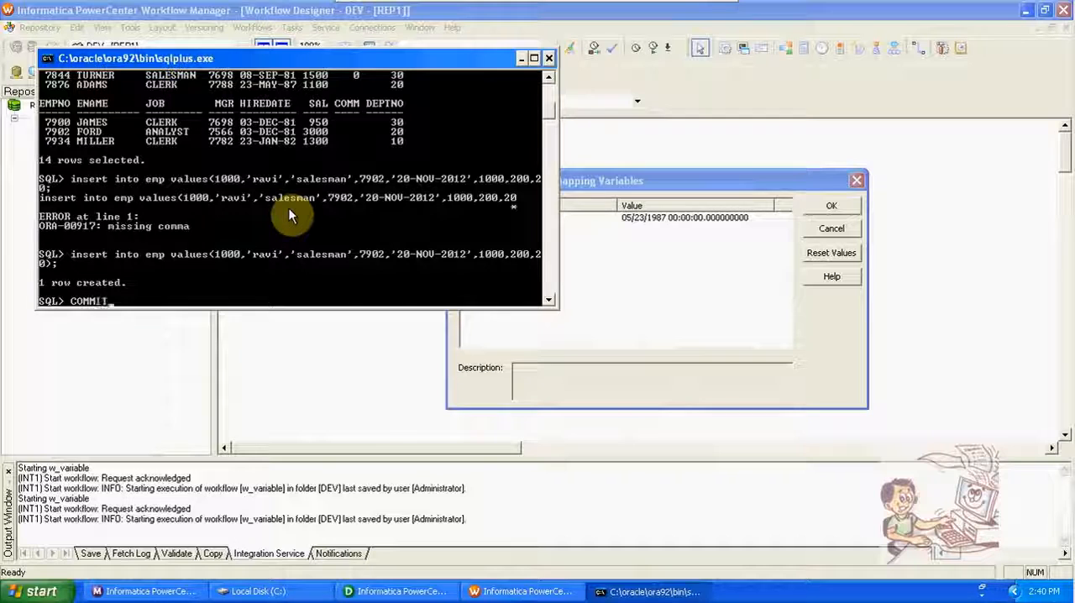
pyautogui.press('Return')
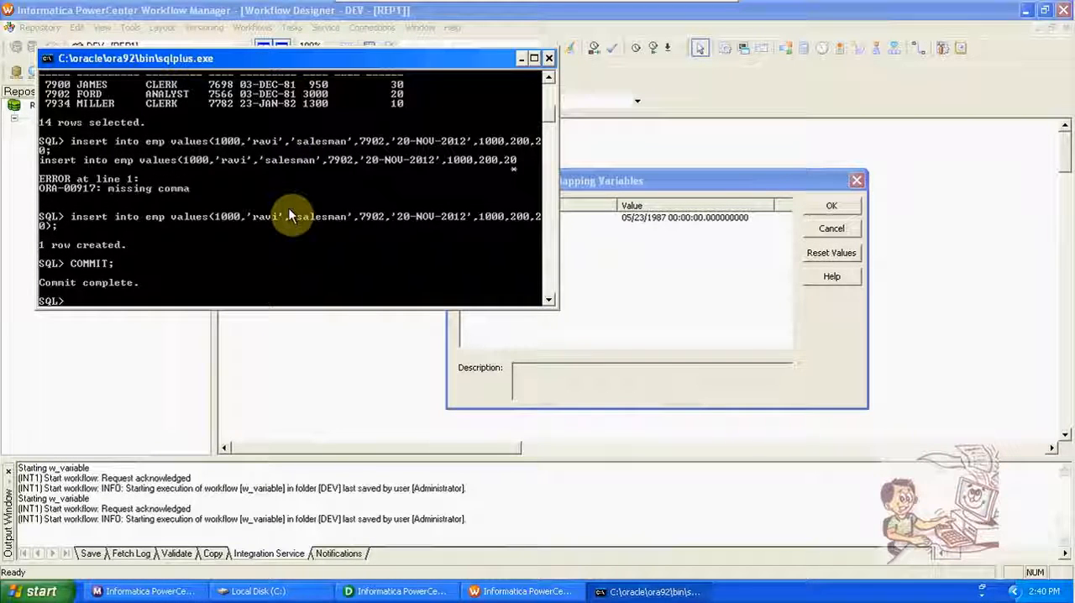
# Step: Switch to Workflow Manager, cancel the persistent values dialog, and start the w_variable workflow again
pyautogui.click(636, 290)
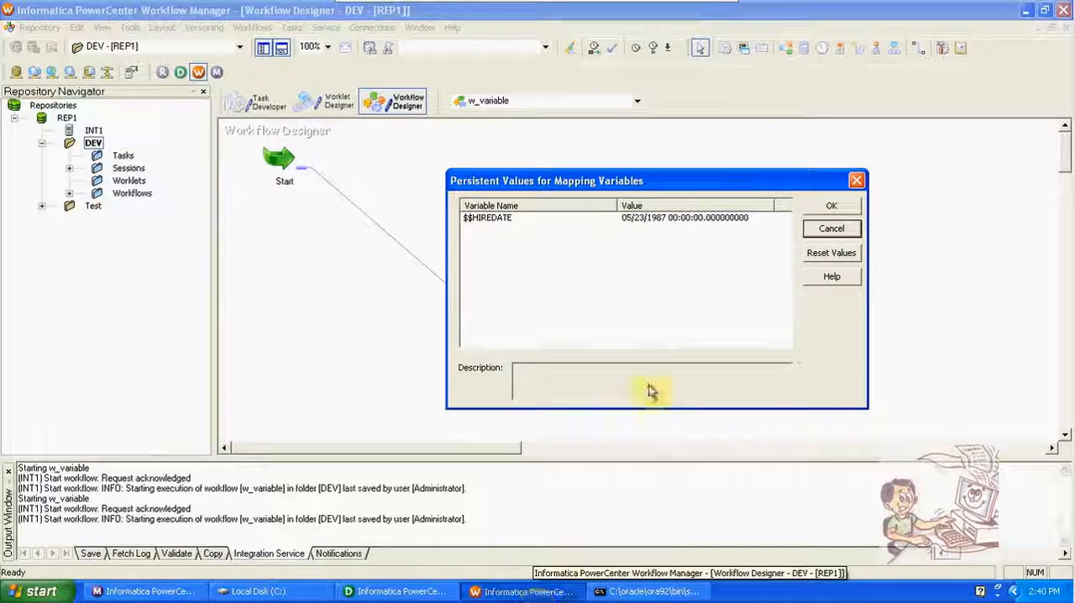
pyautogui.click(813, 231)
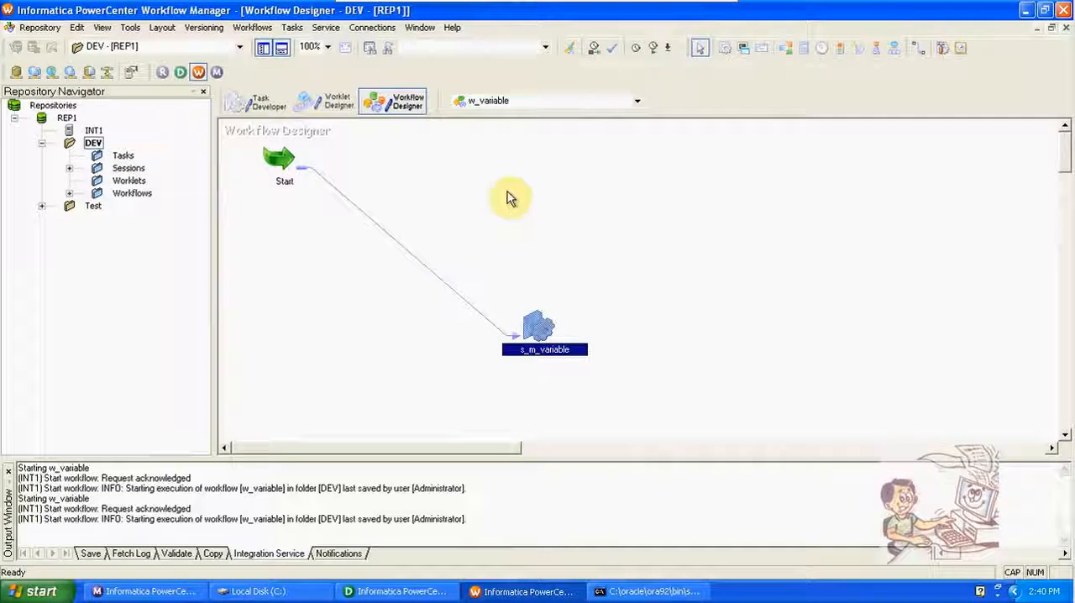
pyautogui.click(252, 27)
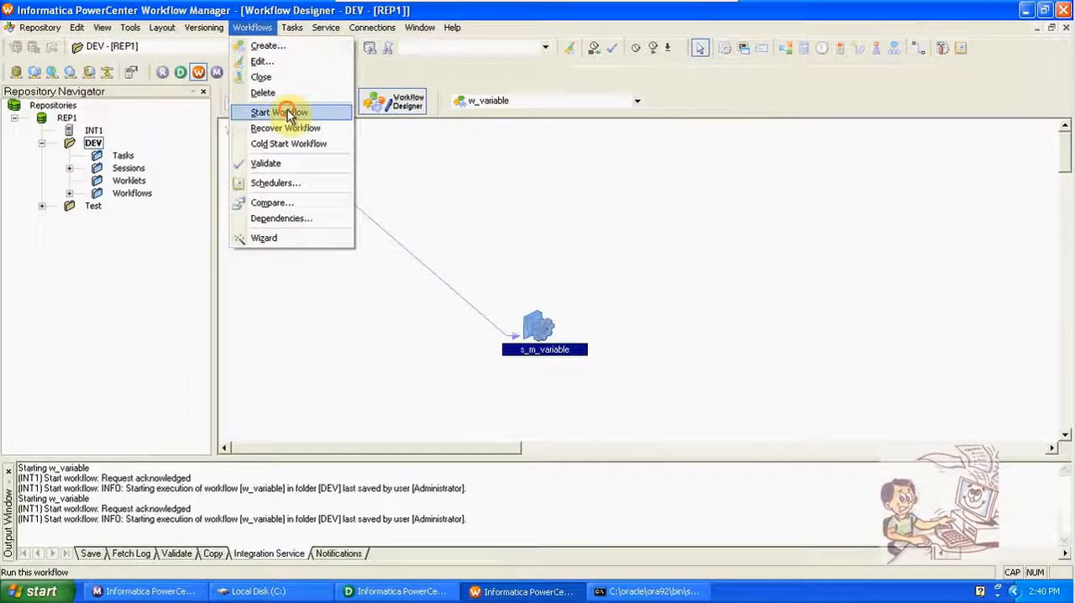
pyautogui.click(286, 112)
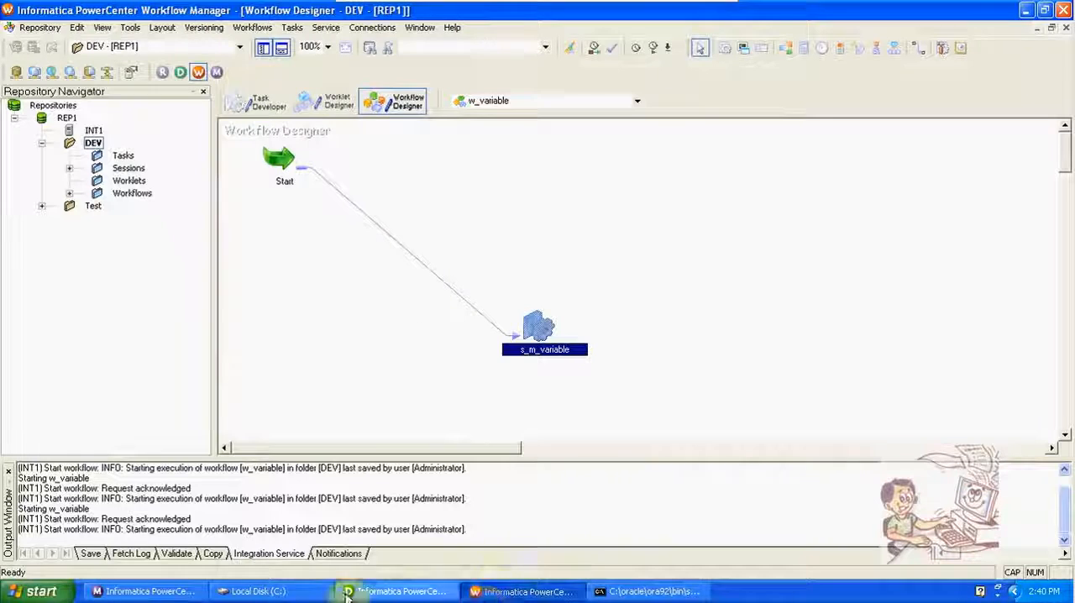
# Step: Switch to Workflow Monitor and get the run properties of the latest s_m_variable session, examining its task details
pyautogui.click(172, 589)
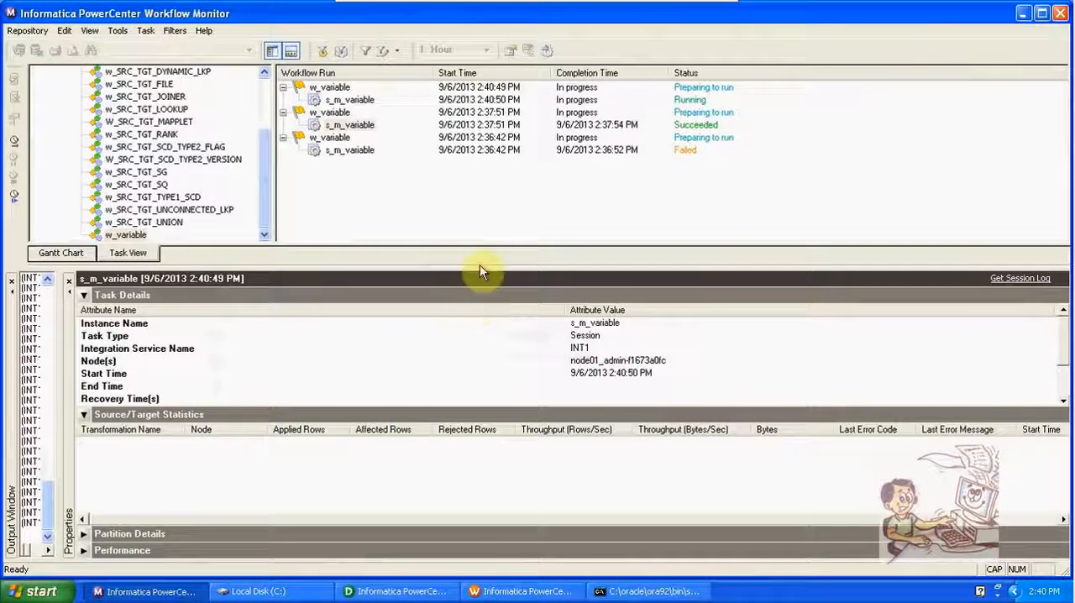
pyautogui.click(370, 101)
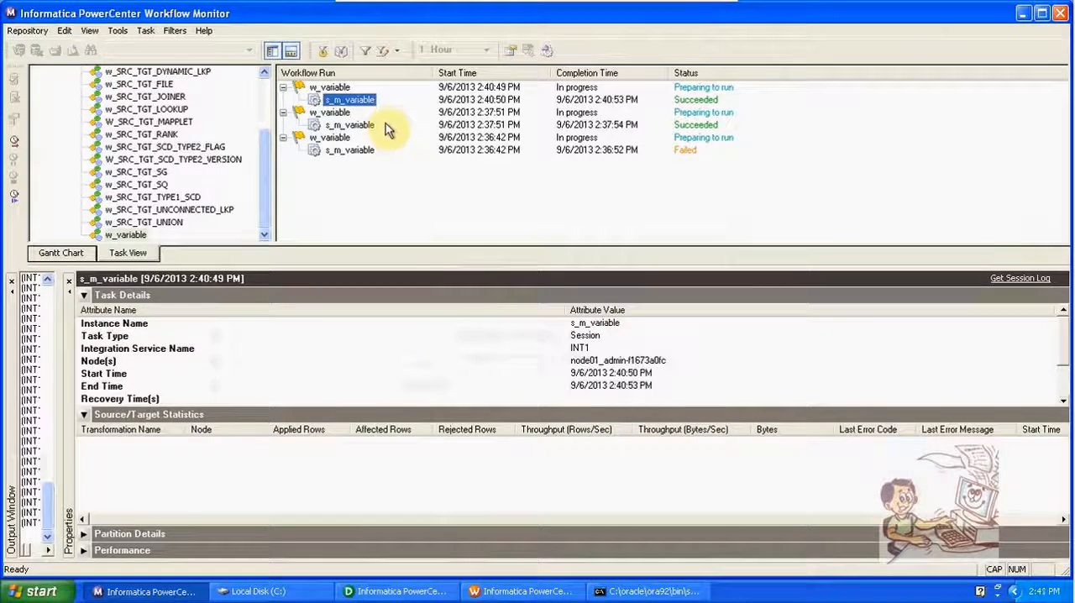
pyautogui.rightClick(353, 103)
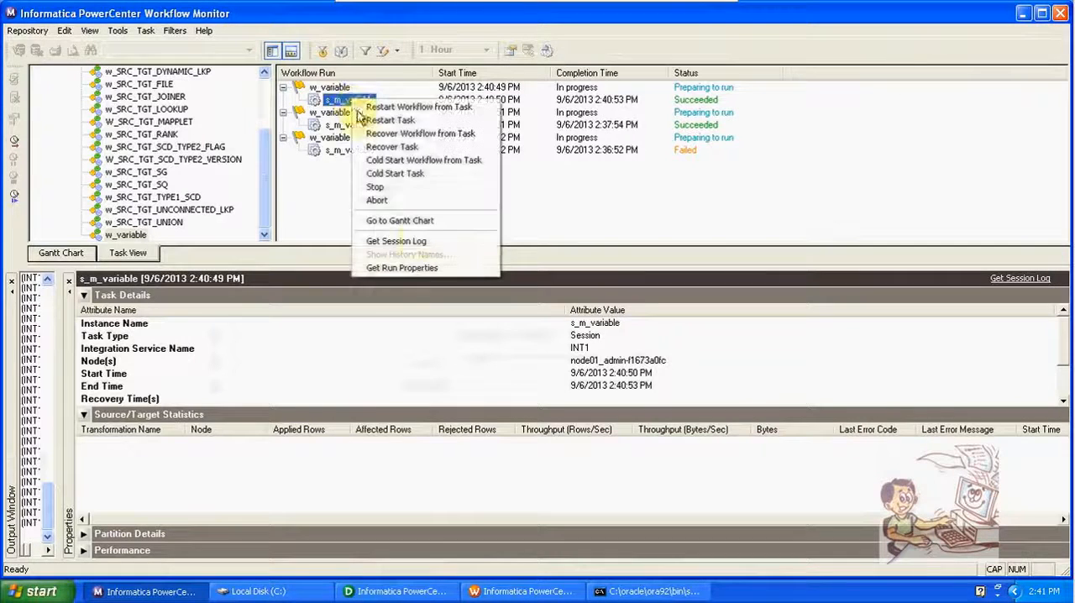
pyautogui.click(423, 270)
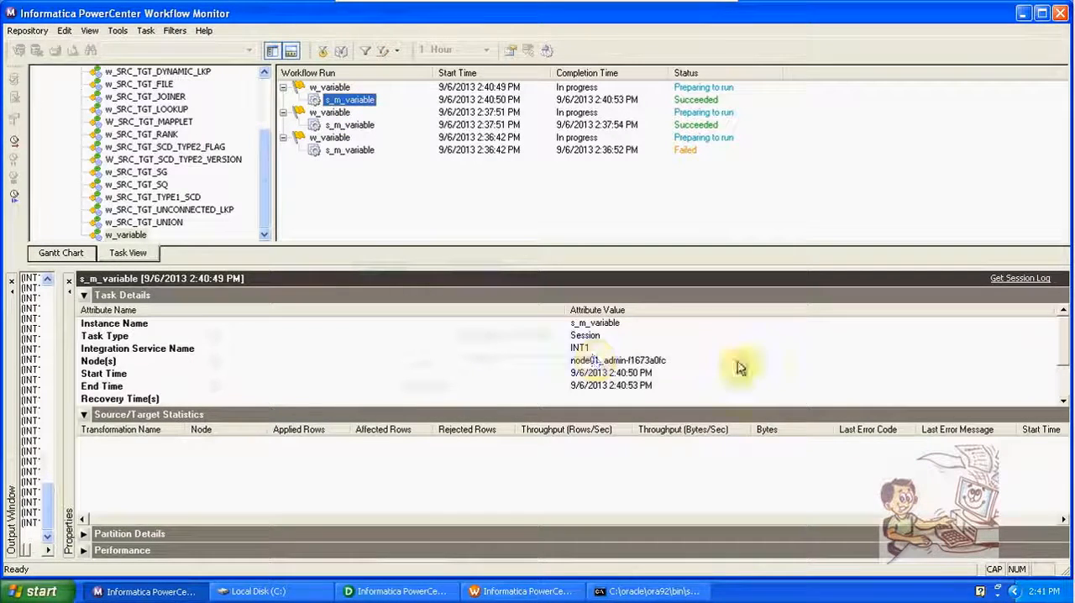
pyautogui.moveTo(1072, 377); pyautogui.dragTo(1056, 401)
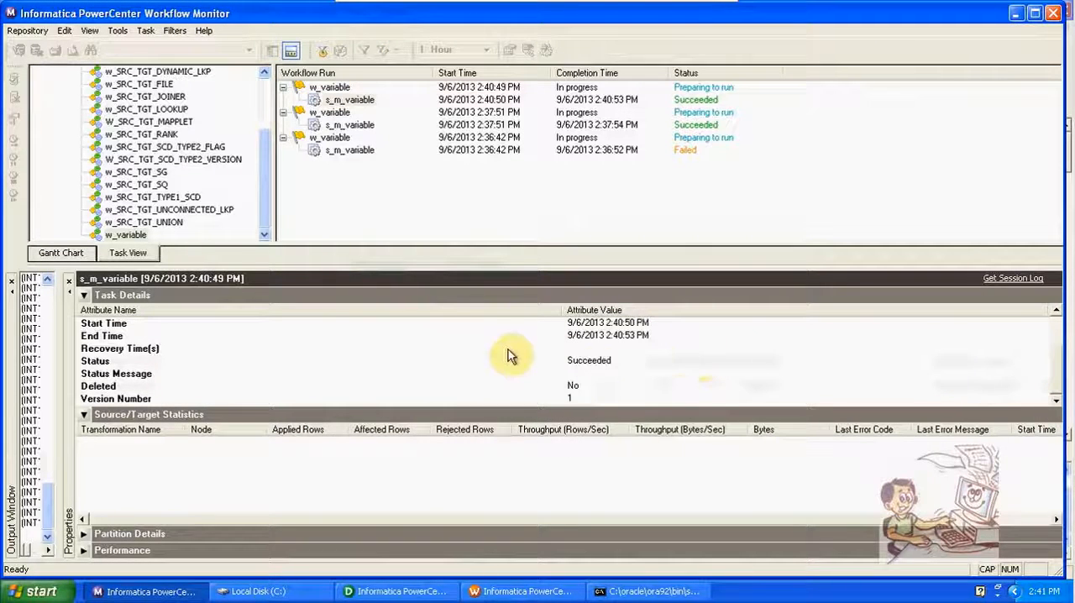
pyautogui.rightClick(358, 104)
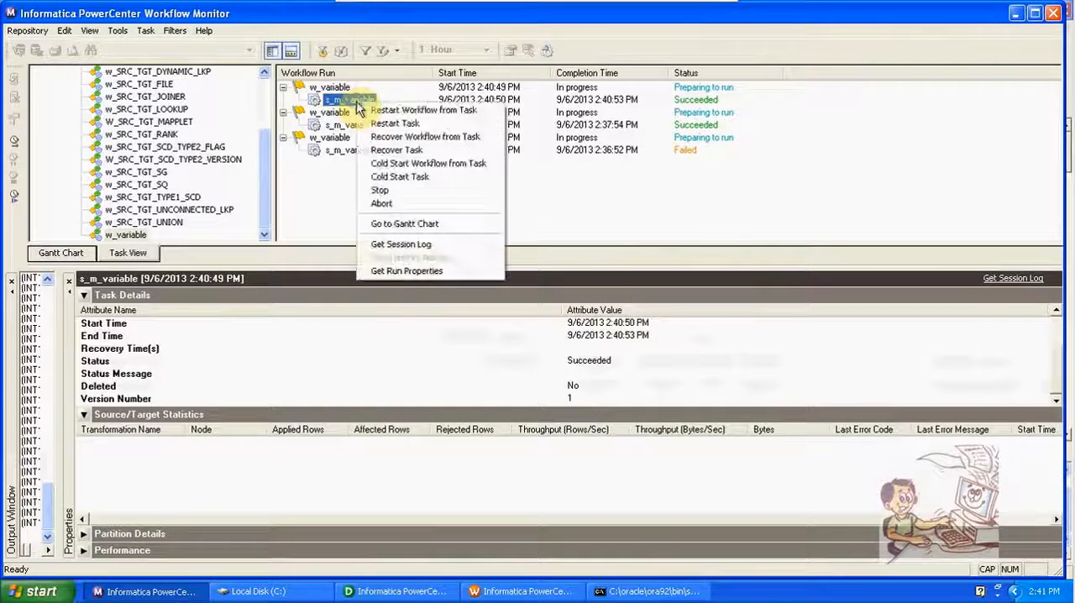
pyautogui.click(427, 276)
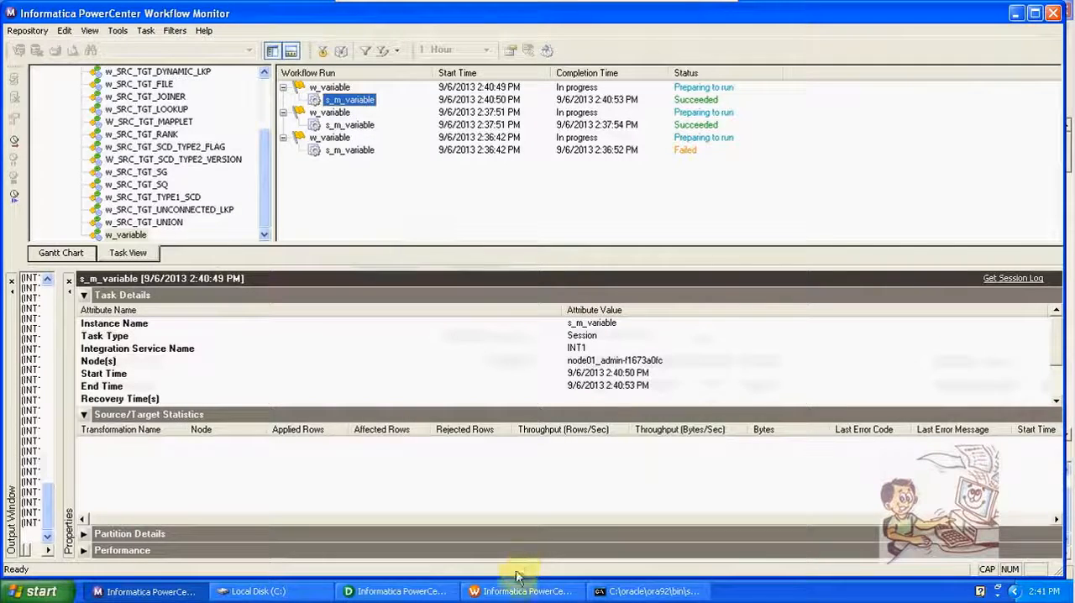
# Step: Open the m_variable mapping in Designer, then view the s_m_variable session's persistent values in Workflow Manager and cancel the dialog
pyautogui.click(400, 591)
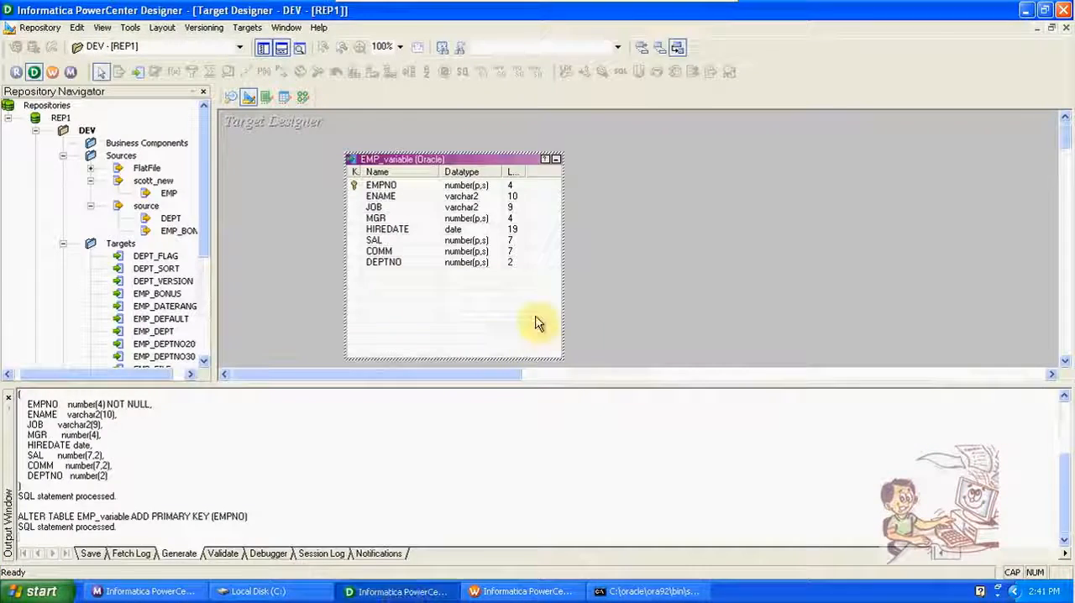
pyautogui.click(302, 99)
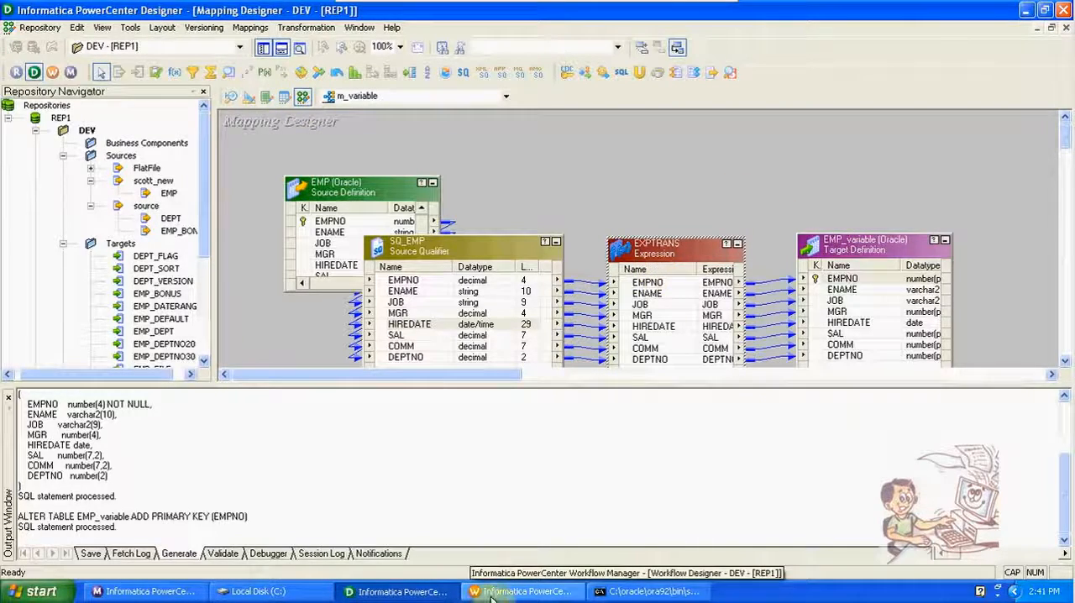
pyautogui.click(520, 591)
pyautogui.rightClick(534, 322)
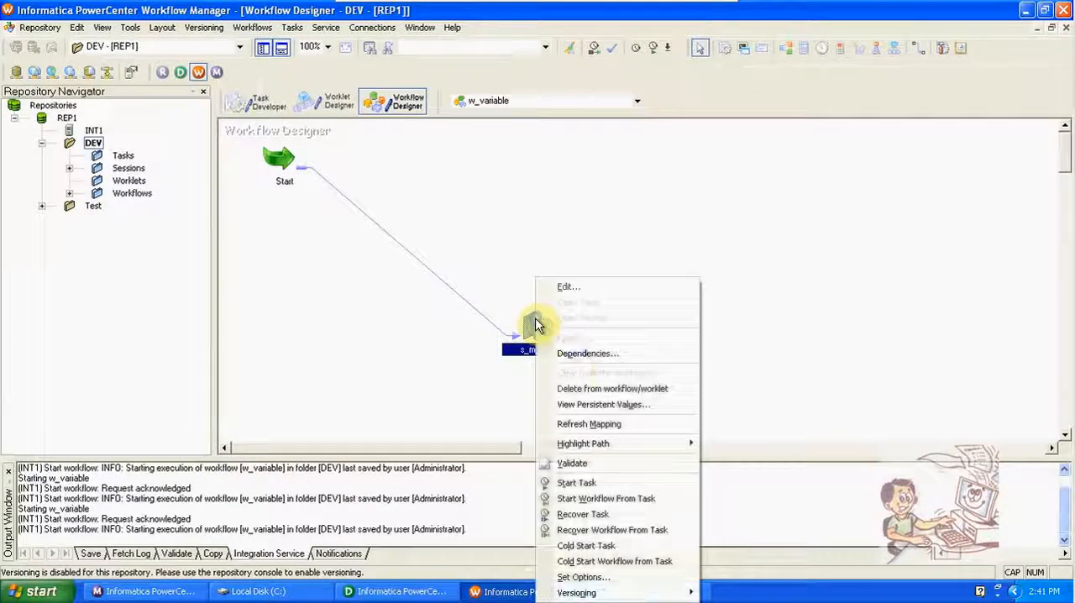
pyautogui.click(588, 404)
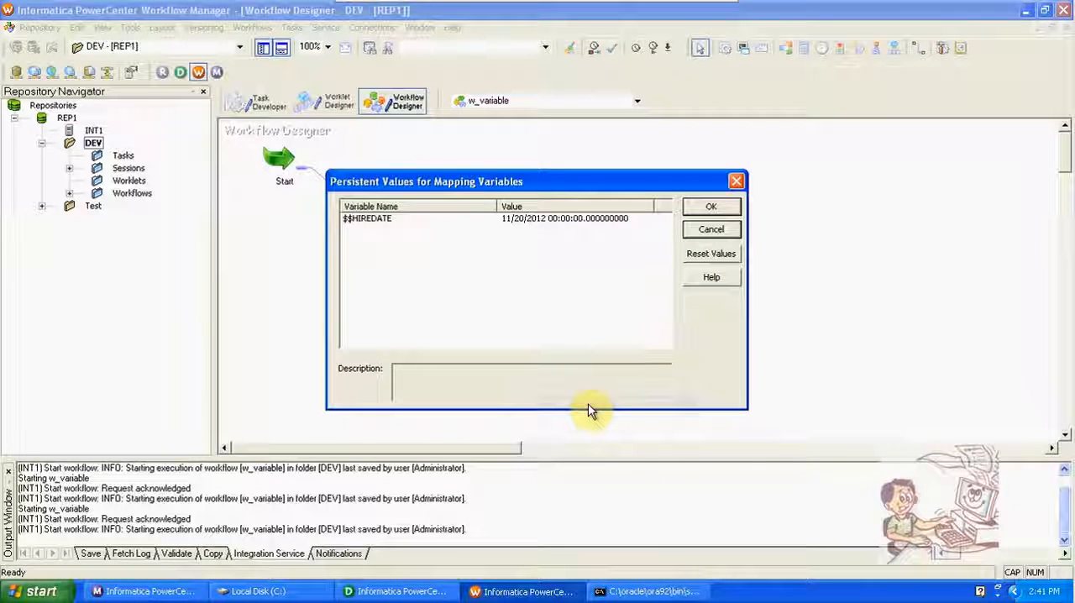
pyautogui.click(713, 230)
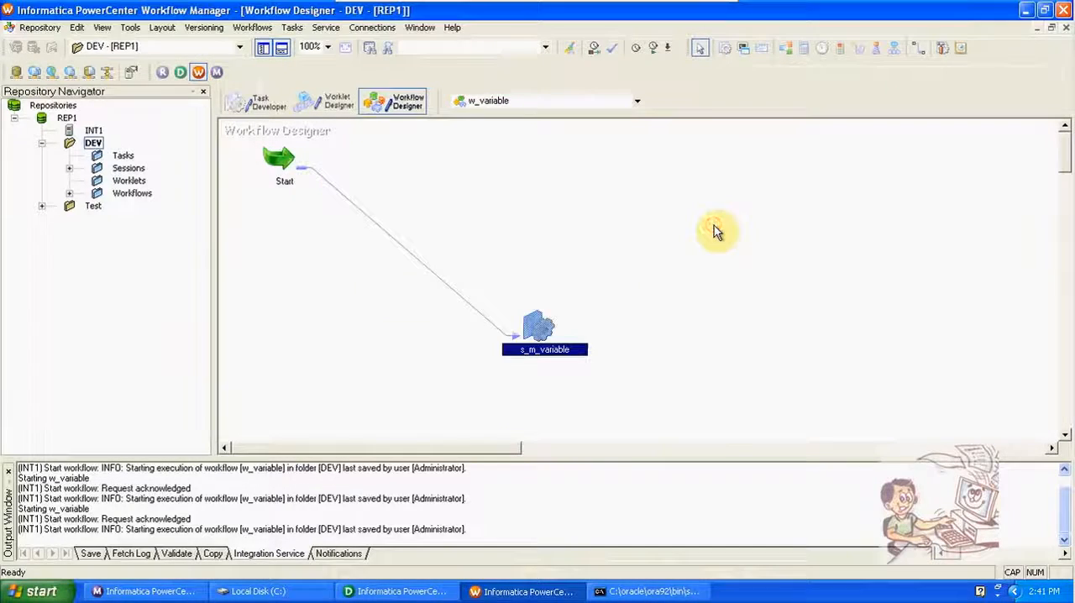
# Step: Switch to Designer and preview the EMP_variable target data, entering the database username and password, enlarging the preview and selecting the row with EMPNO 1000
pyautogui.click(408, 592)
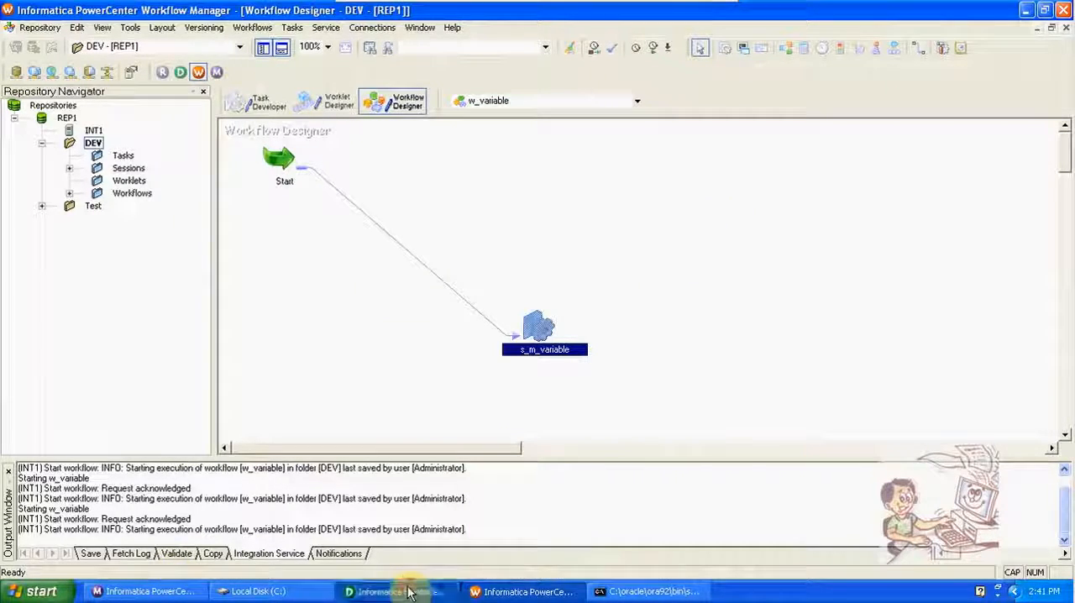
pyautogui.rightClick(837, 252)
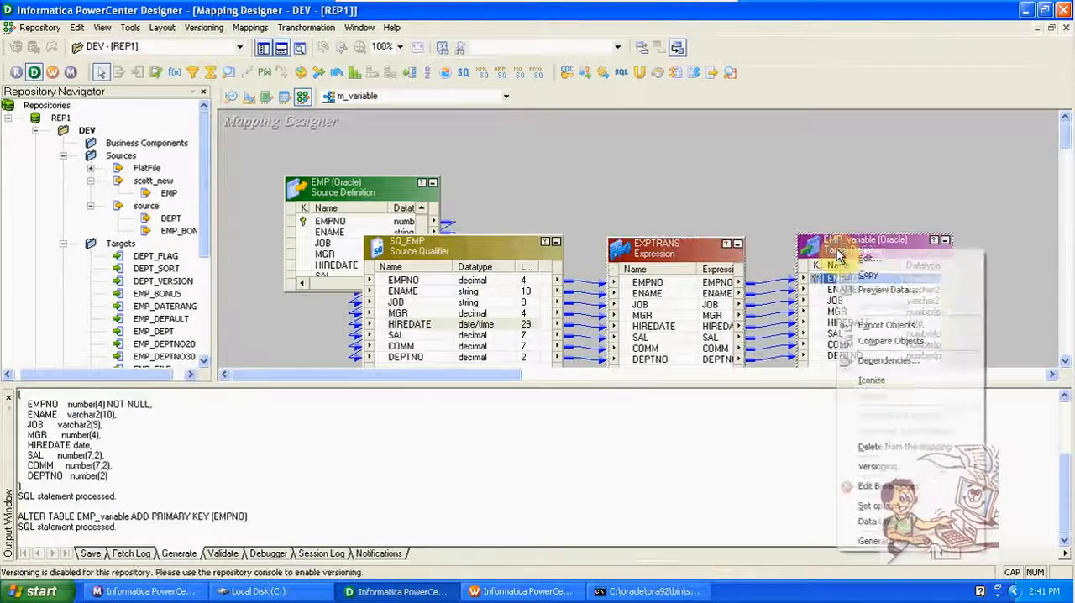
pyautogui.click(887, 289)
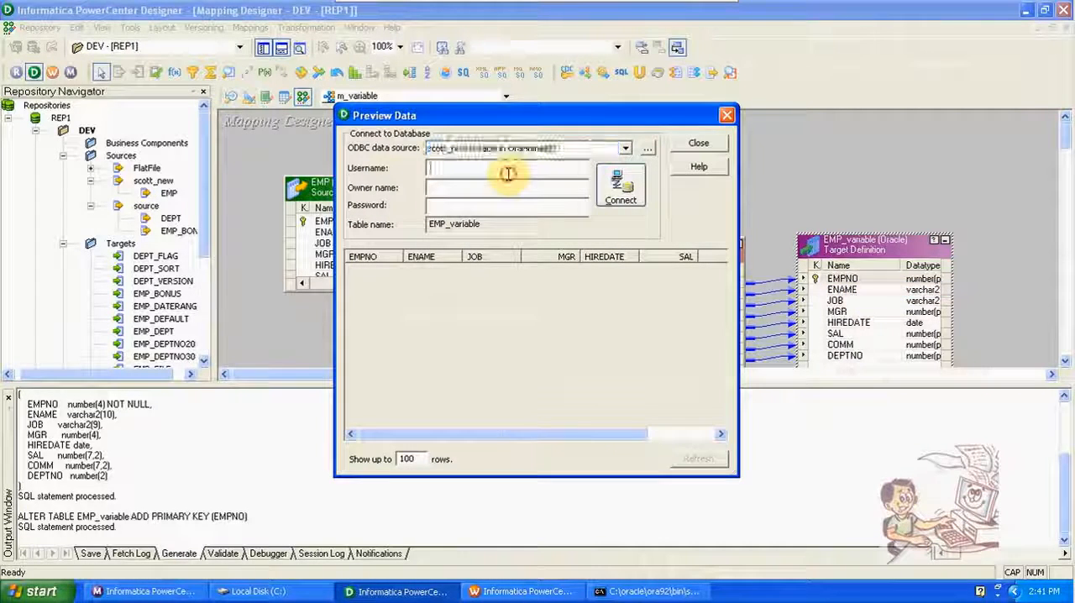
pyautogui.write('SCOTT')
pyautogui.press('Tab')
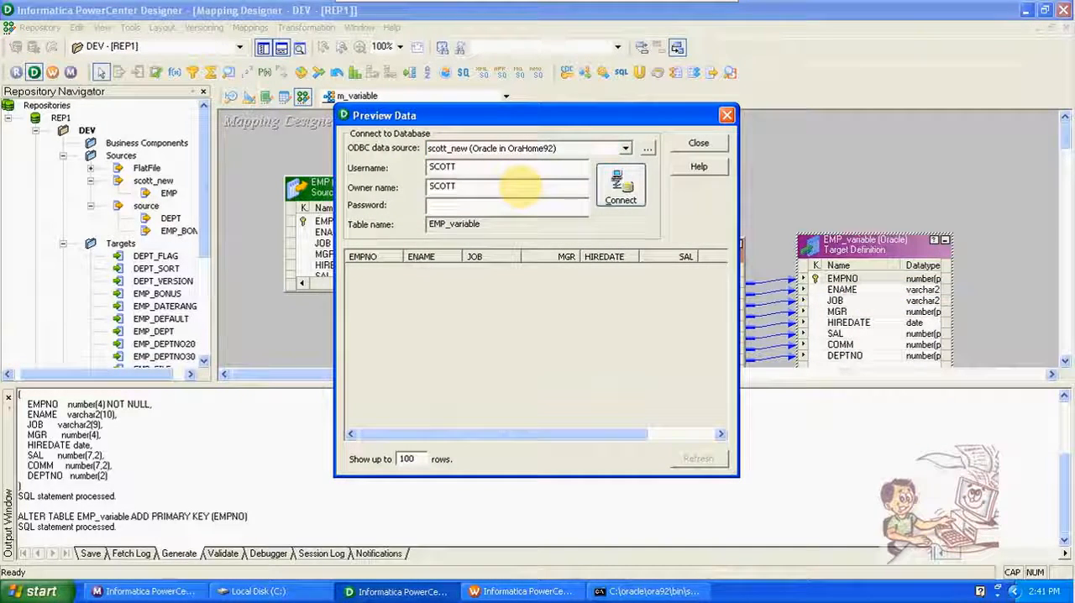
pyautogui.write('tiger')
pyautogui.press('Return')
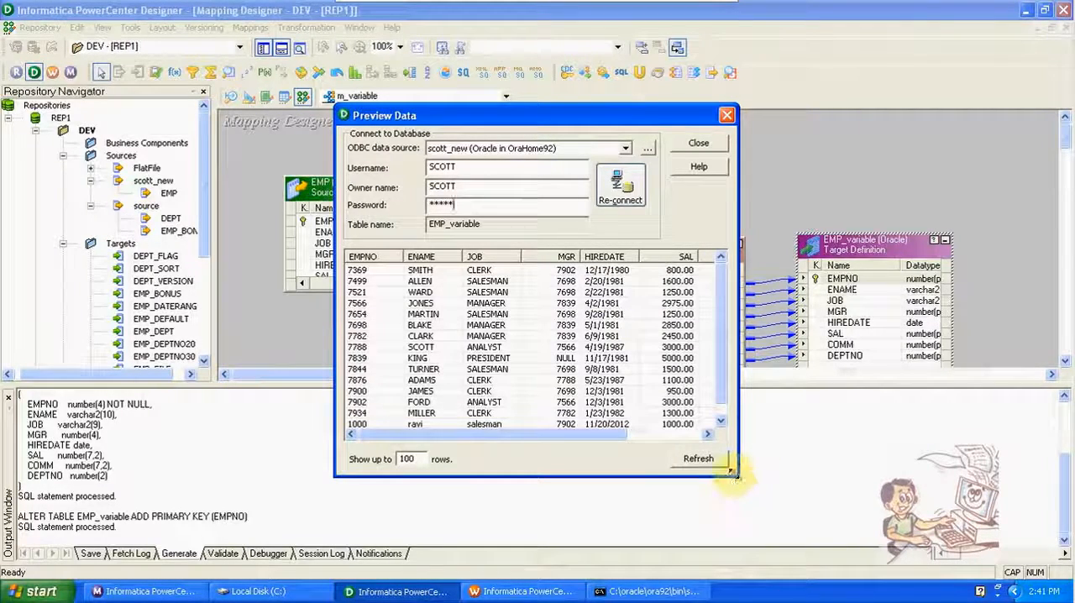
pyautogui.moveTo(737, 476); pyautogui.dragTo(889, 577)
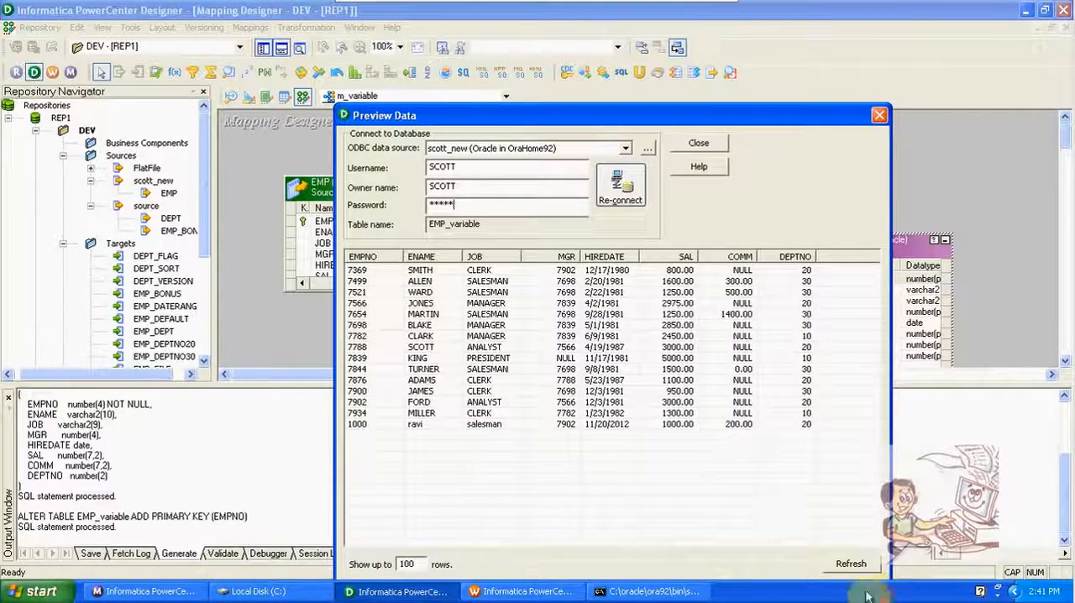
pyautogui.click(627, 425)
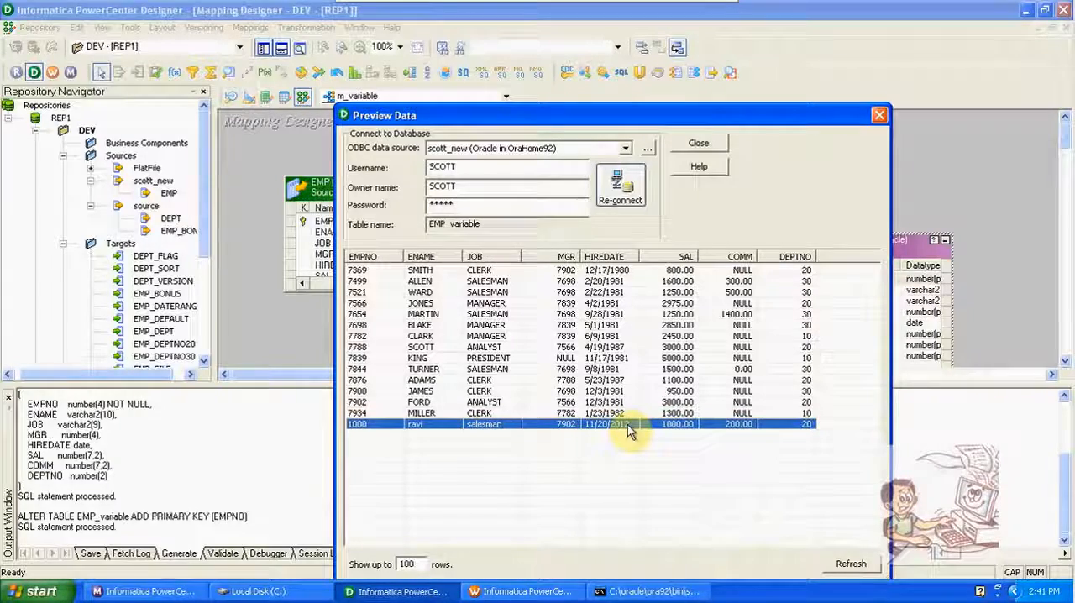
# Step: Close Workflow Monitor, switch to SQL*Plus, and recall the last emp insert, trimming it back to the opening parenthesis of its values
pyautogui.rightClick(192, 590)
pyautogui.click(210, 574)
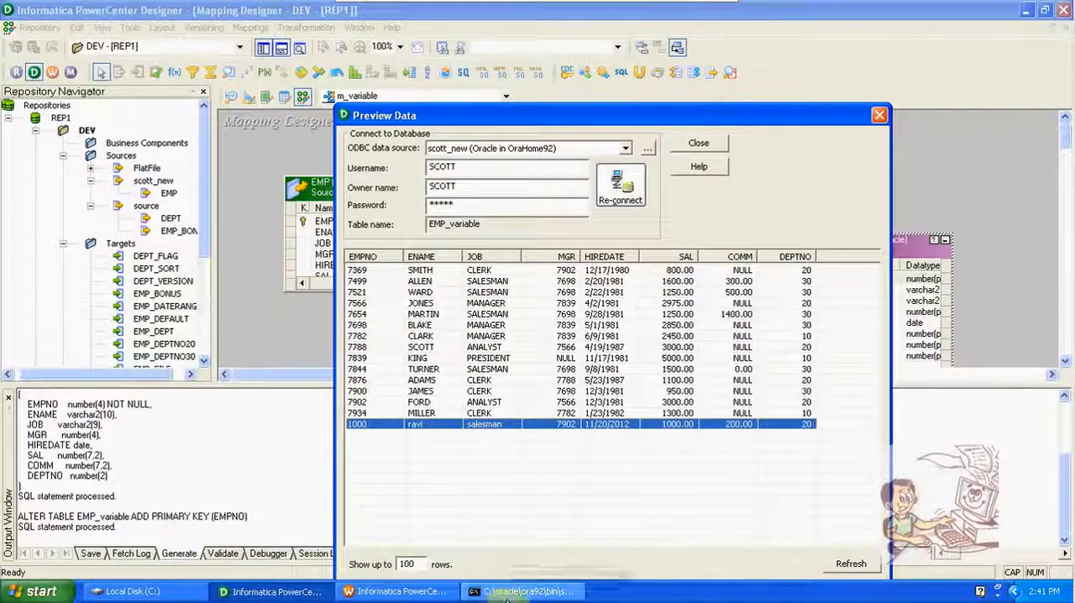
pyautogui.click(508, 593)
pyautogui.press('Up')
pyautogui.press('Up')
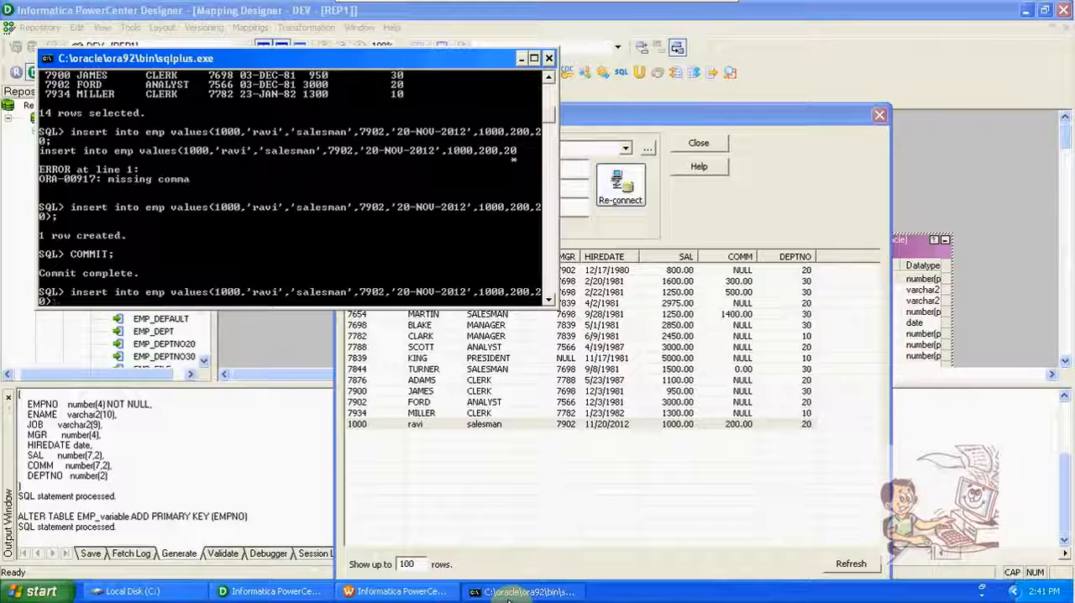
pyautogui.press('BackSpace')
pyautogui.press('BackSpace')
pyautogui.press('BackSpace')
pyautogui.press('BackSpace')
pyautogui.press('BackSpace')
pyautogui.press('BackSpace')
pyautogui.press('BackSpace')
pyautogui.press('BackSpace')
pyautogui.press('BackSpace')
pyautogui.press('BackSpace')
pyautogui.press('BackSpace')
pyautogui.press('BackSpace')
pyautogui.press('BackSpace')
pyautogui.press('BackSpace')
pyautogui.press('BackSpace')
pyautogui.press('BackSpace')
pyautogui.press('BackSpace')
pyautogui.press('BackSpace')
pyautogui.press('BackSpace')
pyautogui.press('BackSpace')
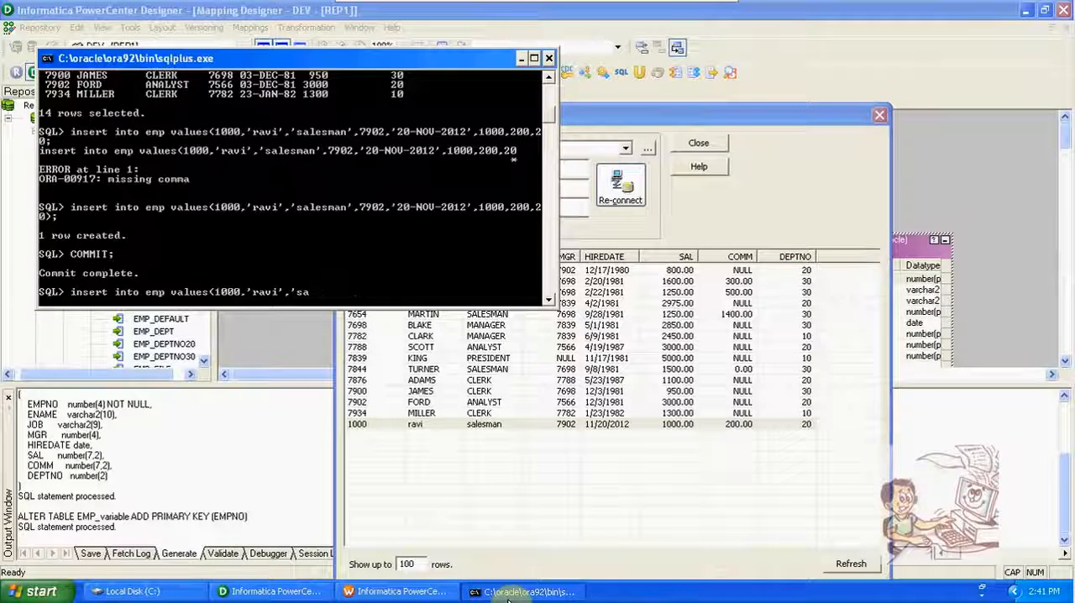
pyautogui.press('BackSpace')
pyautogui.press('BackSpace')
pyautogui.press('BackSpace')
pyautogui.press('BackSpace')
pyautogui.press('BackSpace')
pyautogui.press('BackSpace')
pyautogui.press('BackSpace')
pyautogui.press('BackSpace')
pyautogui.press('BackSpace')
pyautogui.press('BackSpace')
pyautogui.press('BackSpace')
pyautogui.press('BackSpace')
pyautogui.press('BackSpace')
pyautogui.press('BackSpace')
pyautogui.press('BackSpace')
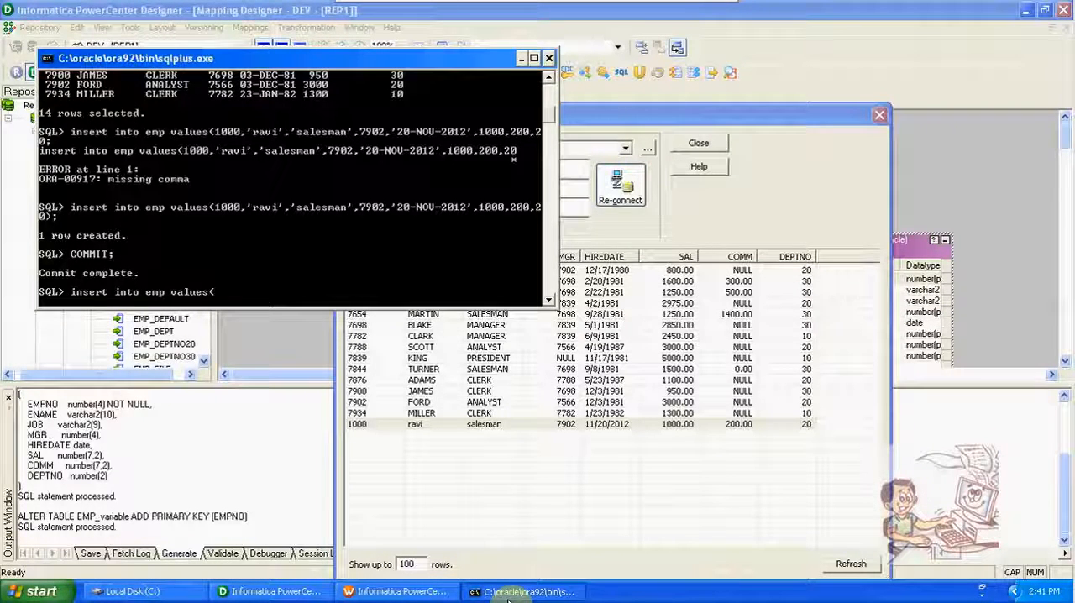
# Step: Enter employee number 2000, the employee's name and the job 'ACCOUTENT' as the first values of the emp insert
pyautogui.write('2000')
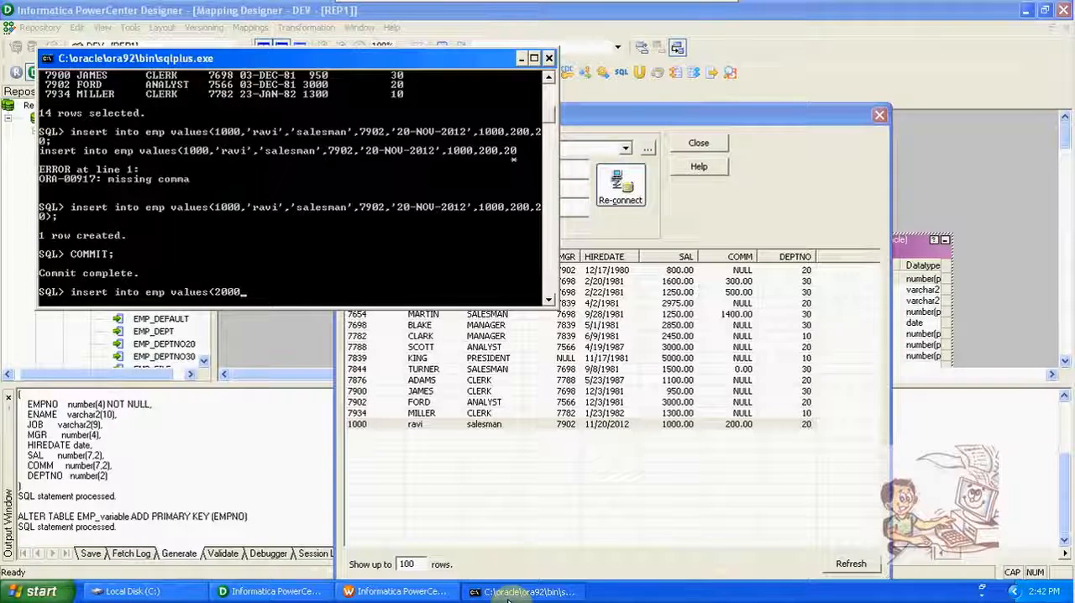
pyautogui.write(",'")
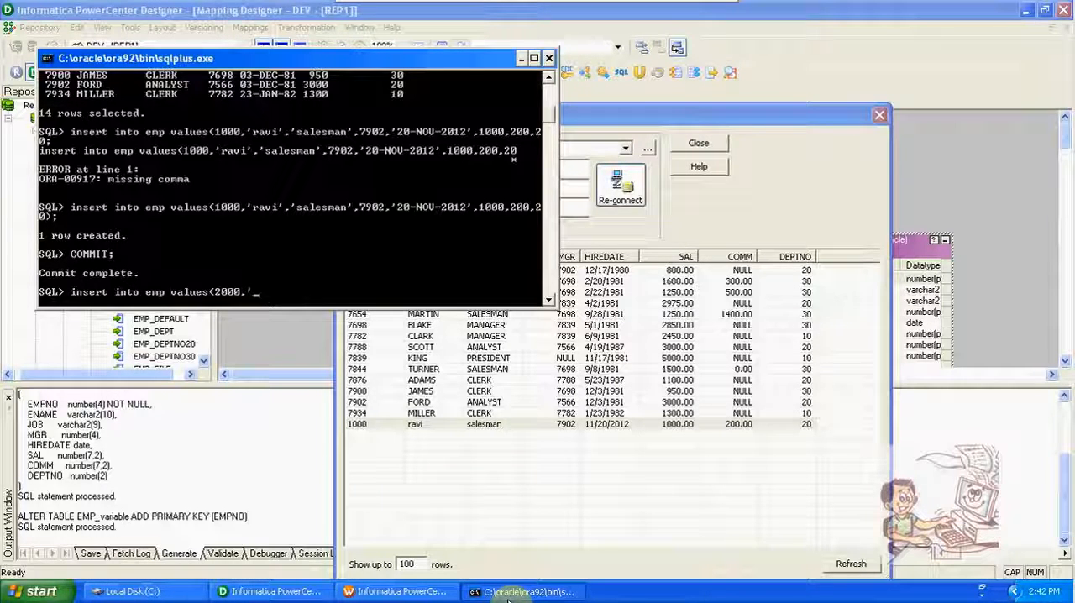
pyautogui.write('SA')
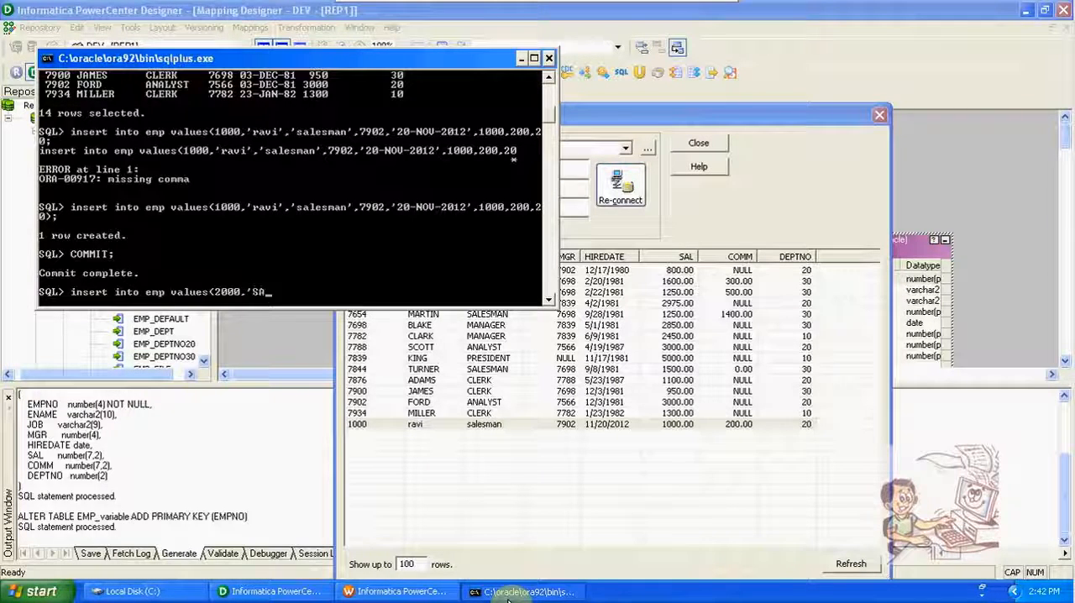
pyautogui.write("I',")
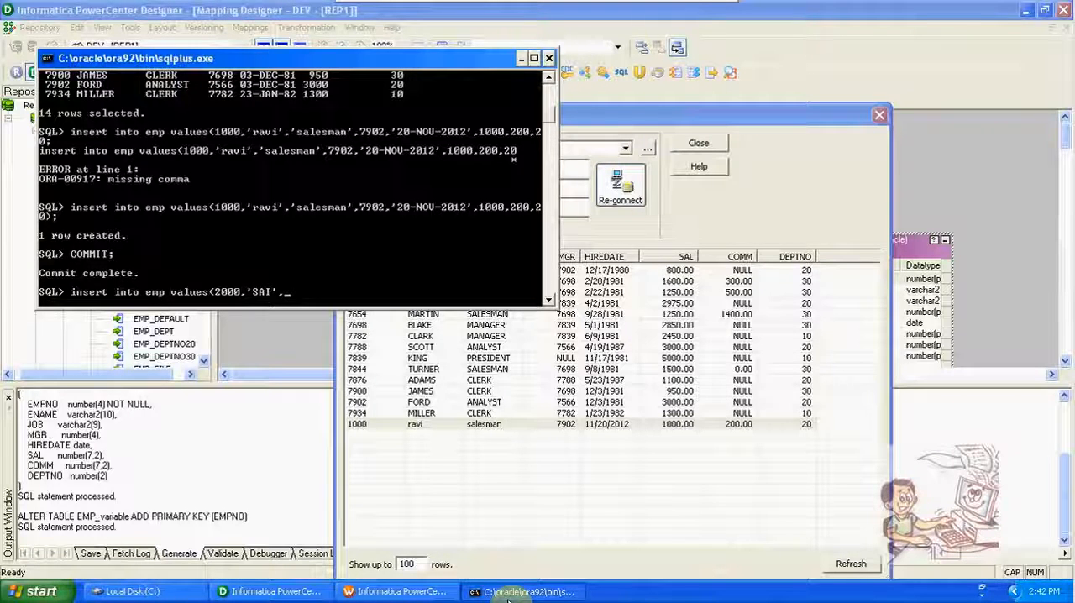
pyautogui.write("'")
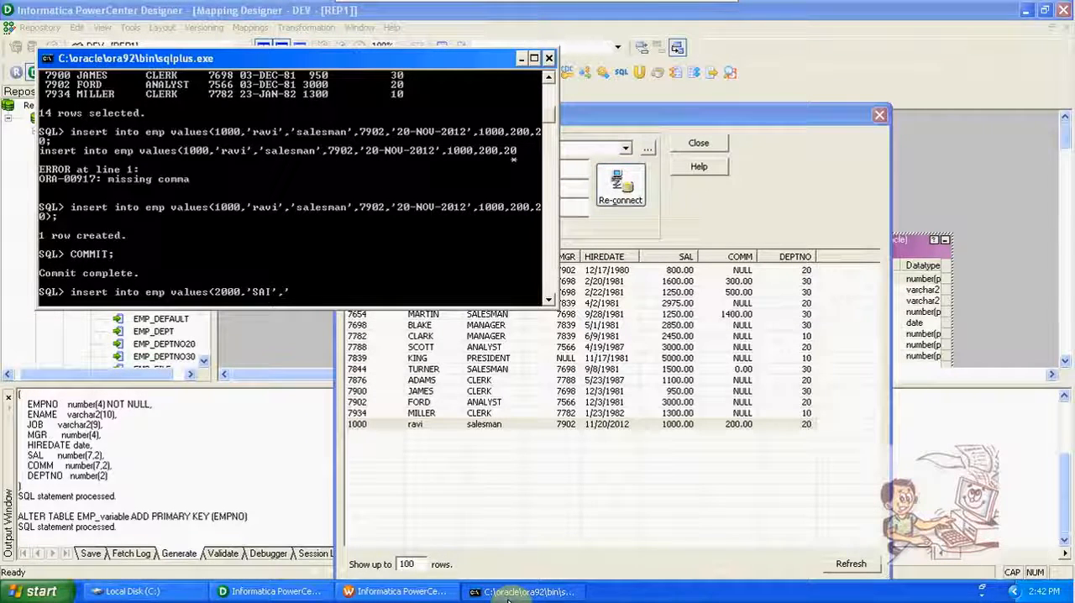
pyautogui.write('ACCO')
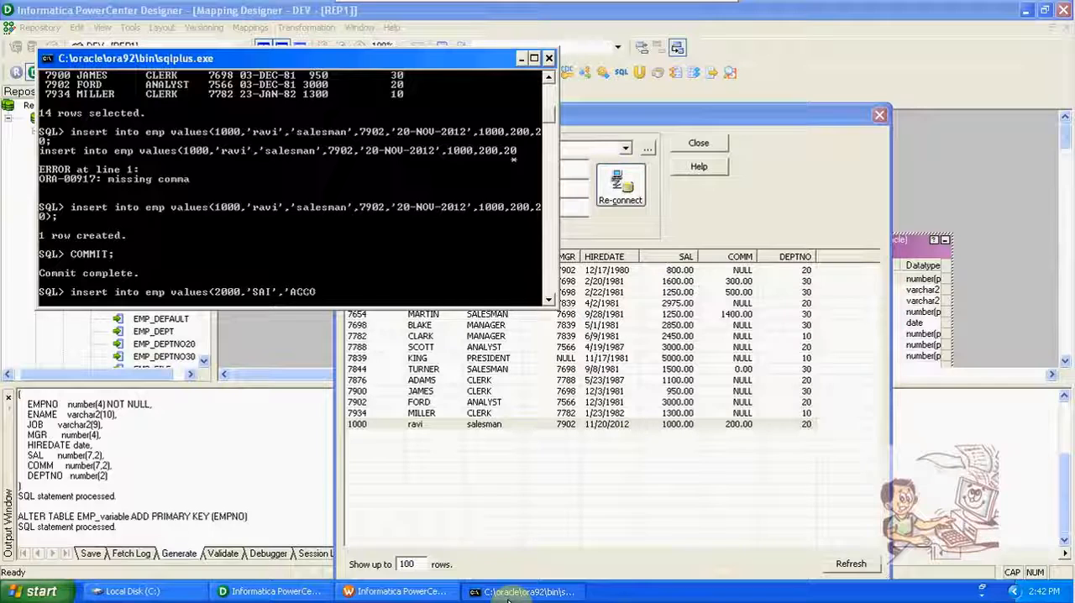
pyautogui.write("UTENT',")
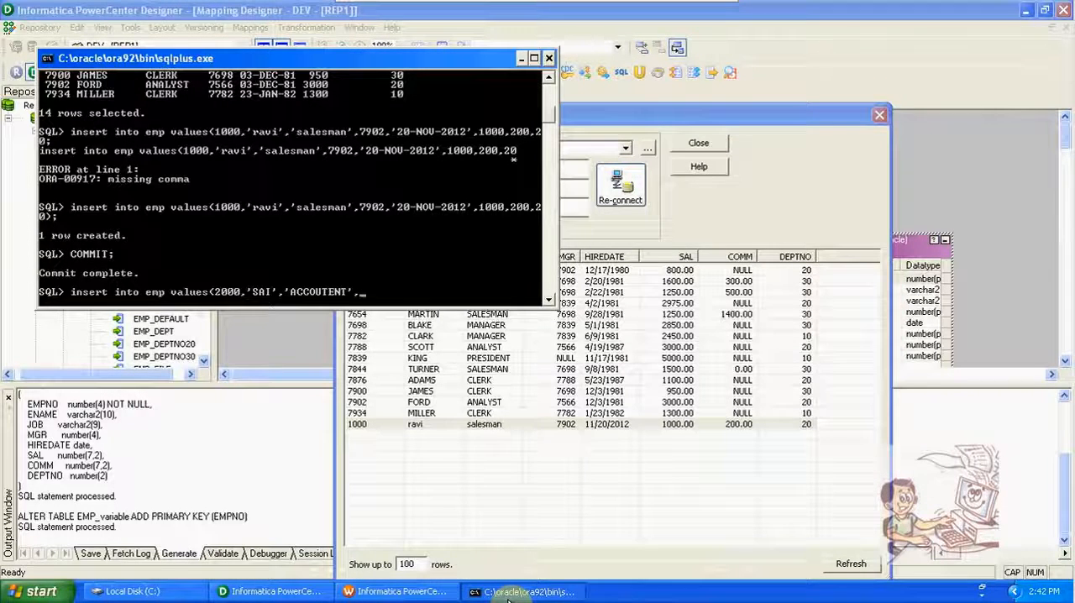
# Step: Complete the emp insert with manager 7782, hire date '12-DEC-2012', salary 2000, commission 300 and department 30, and run it
pyautogui.write("7782,'")
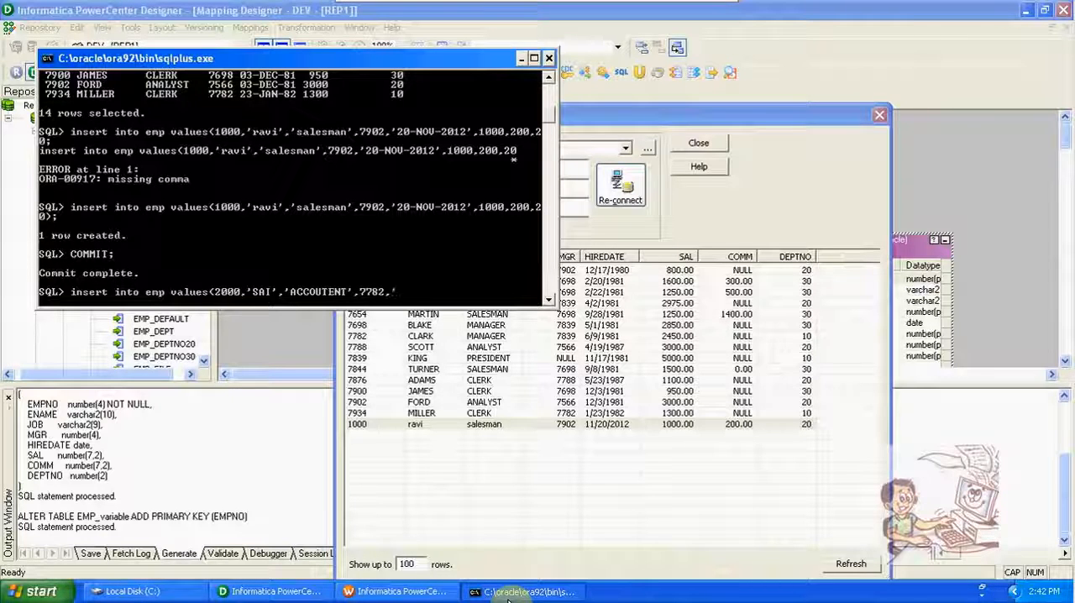
pyautogui.write('12')
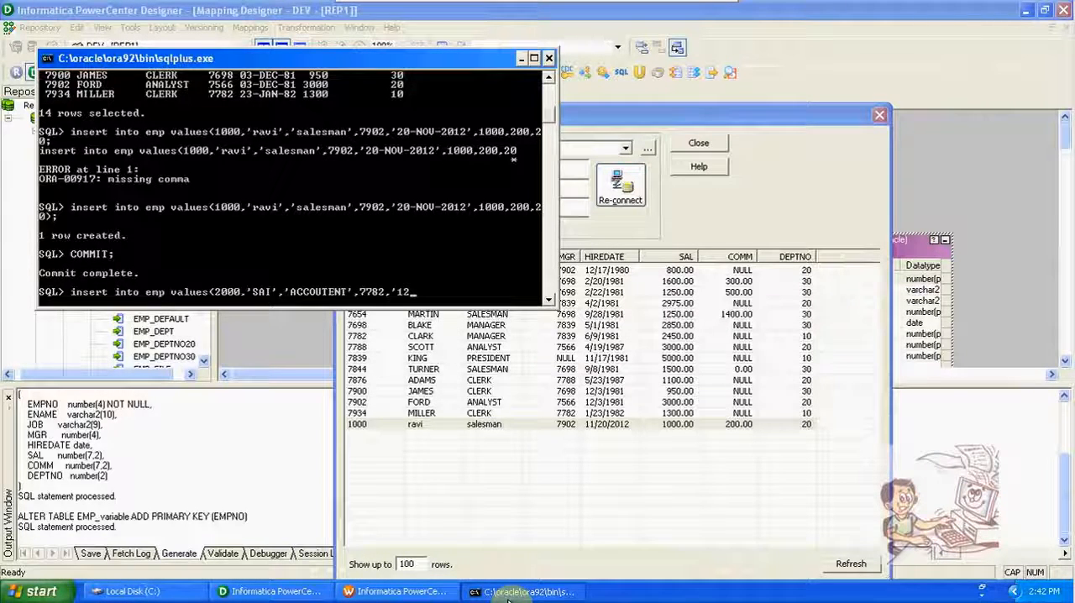
pyautogui.write('-DEC-')
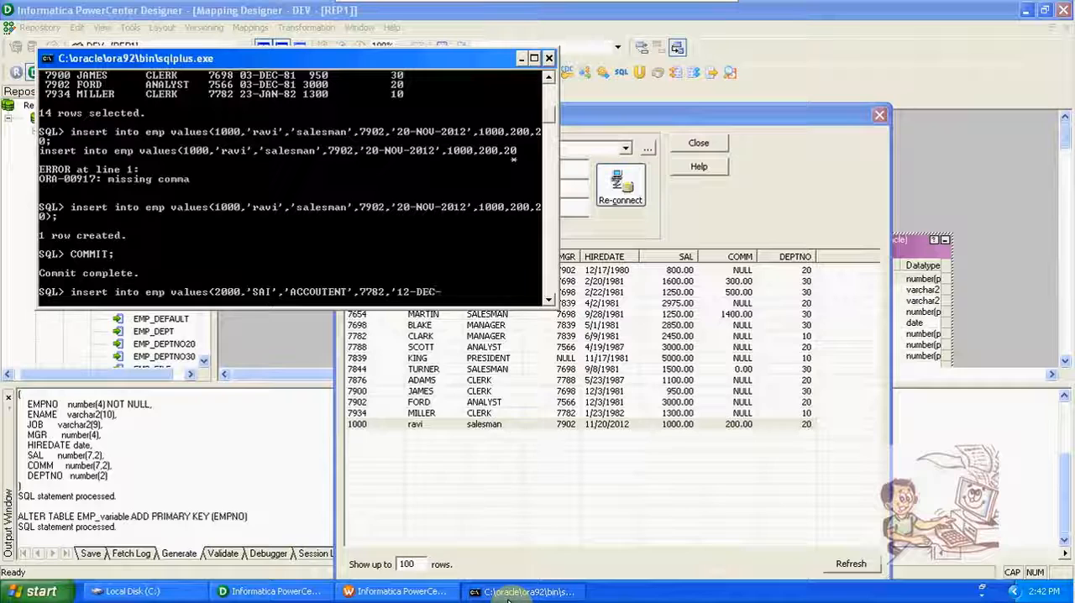
pyautogui.write('2012')
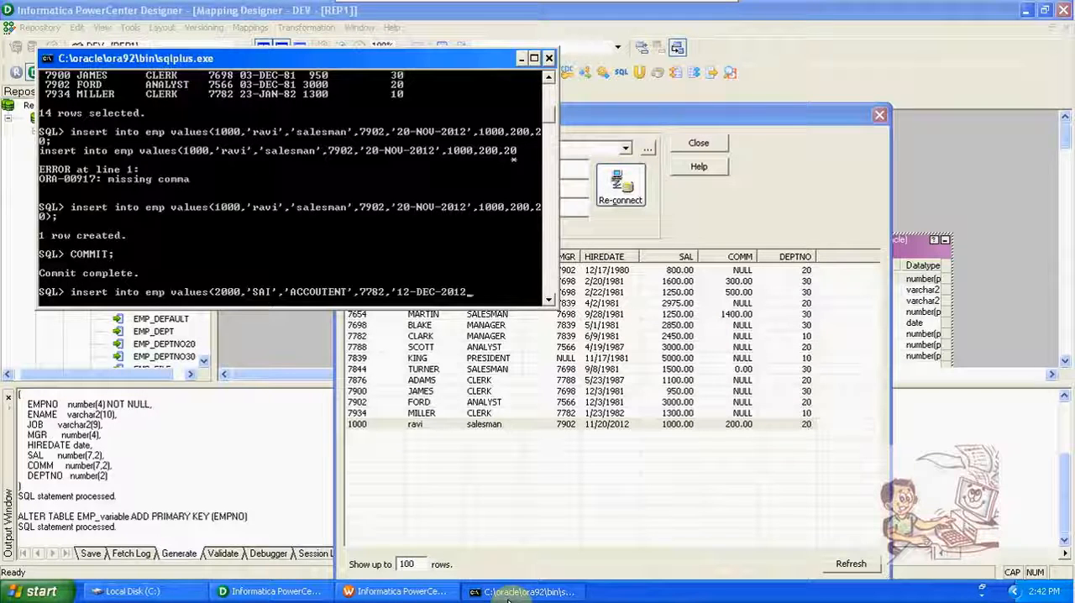
pyautogui.write(';')
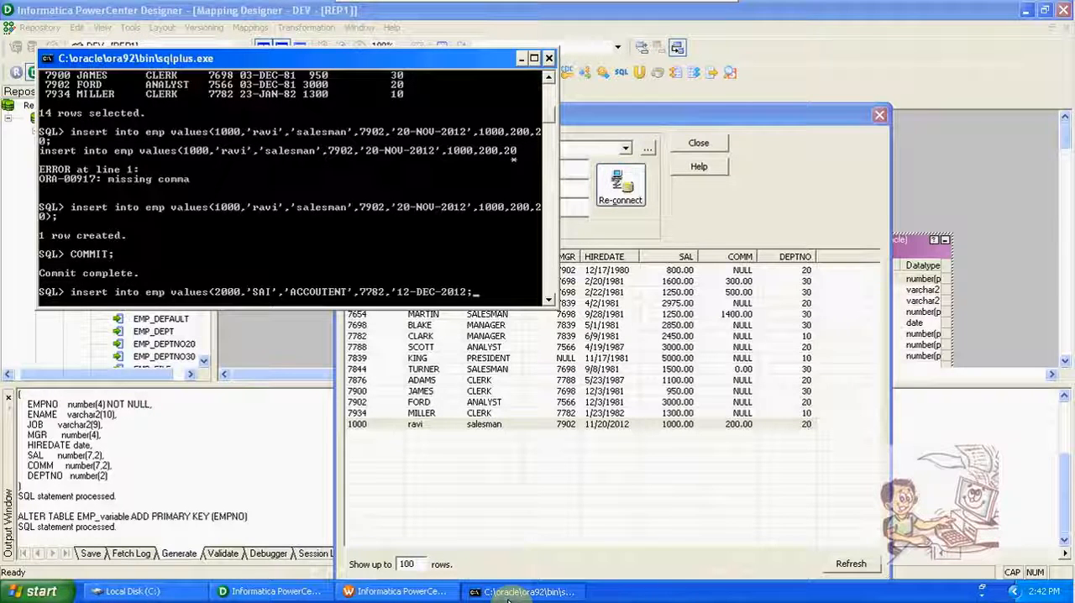
pyautogui.write(',')
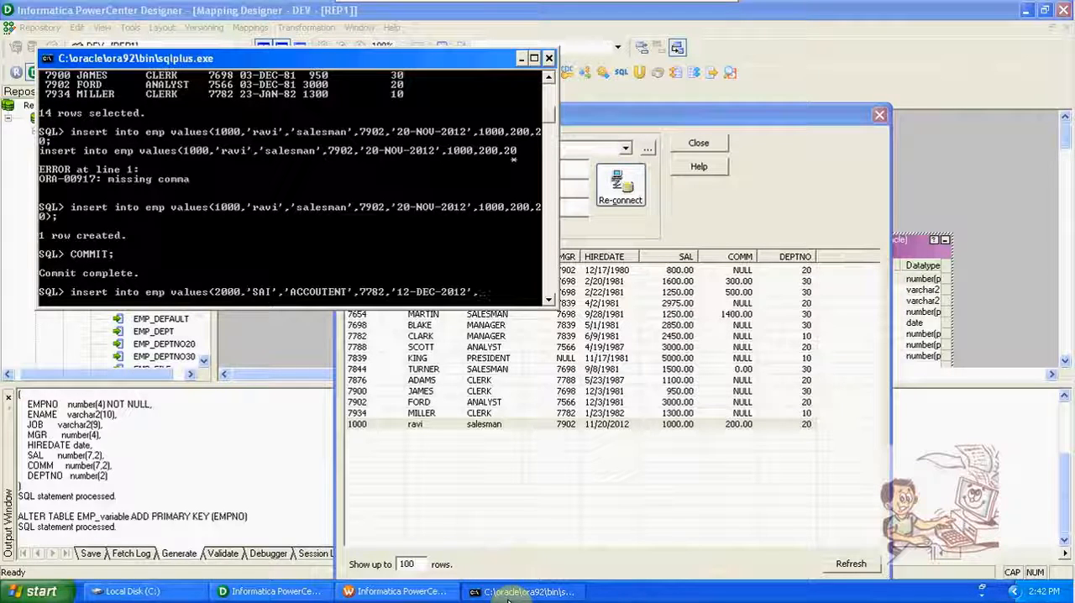
pyautogui.write('200')
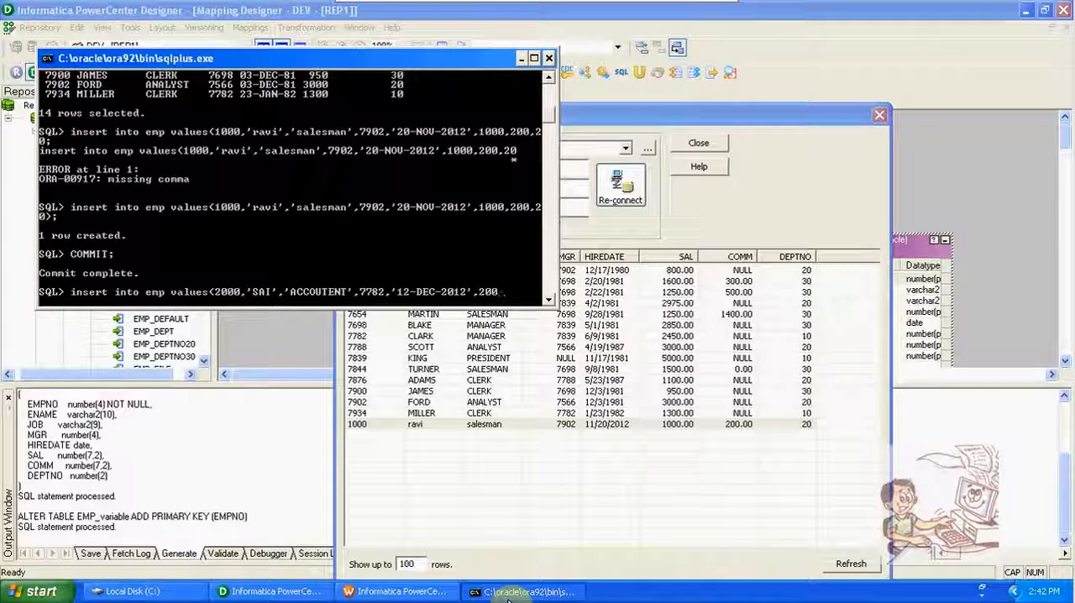
pyautogui.write('0')
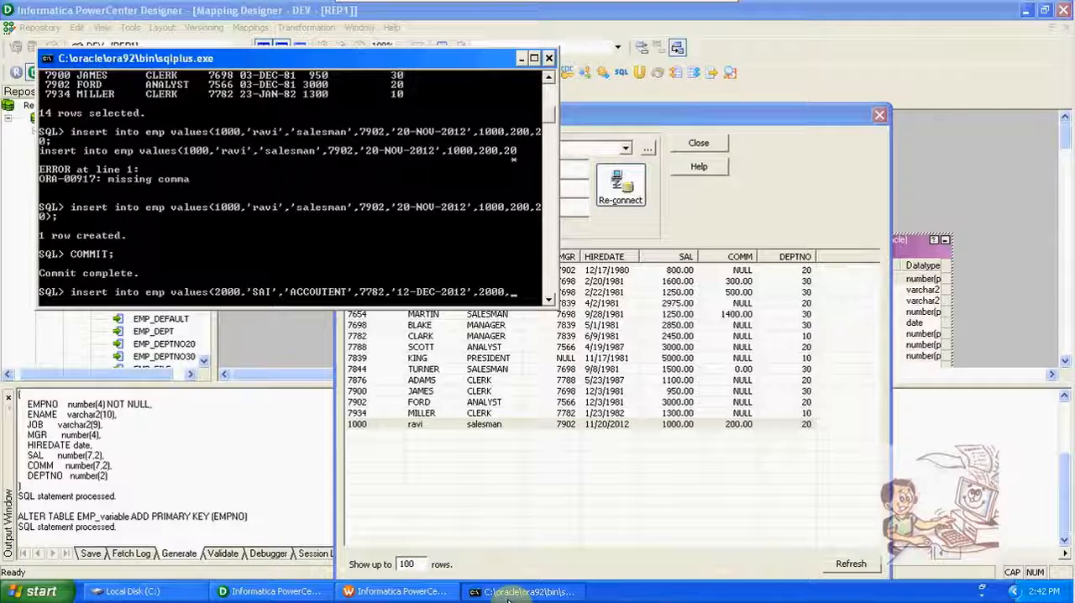
pyautogui.write(',300,')
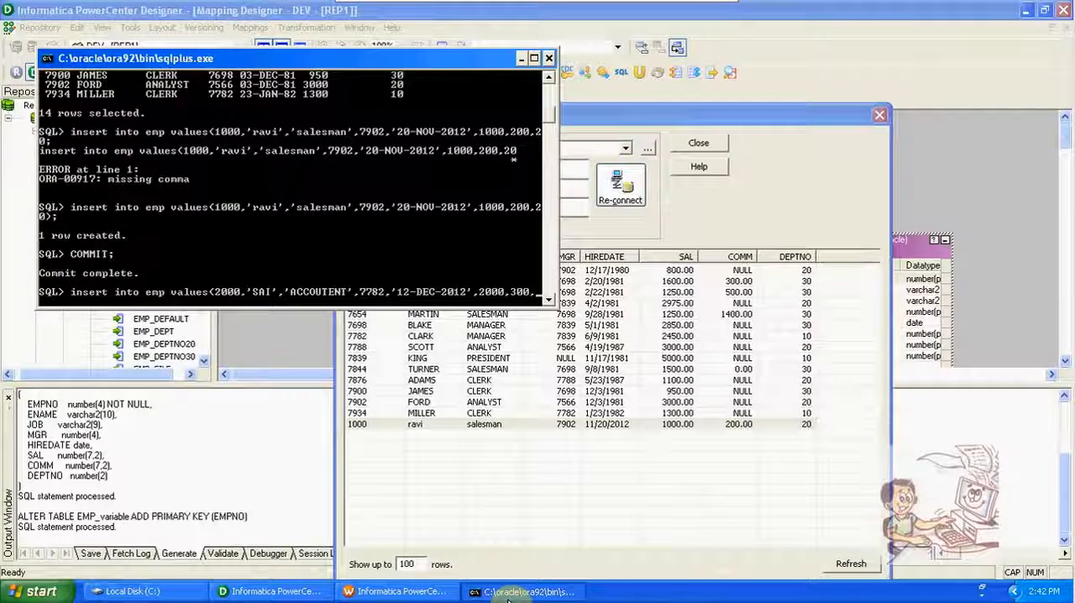
pyautogui.write(');')
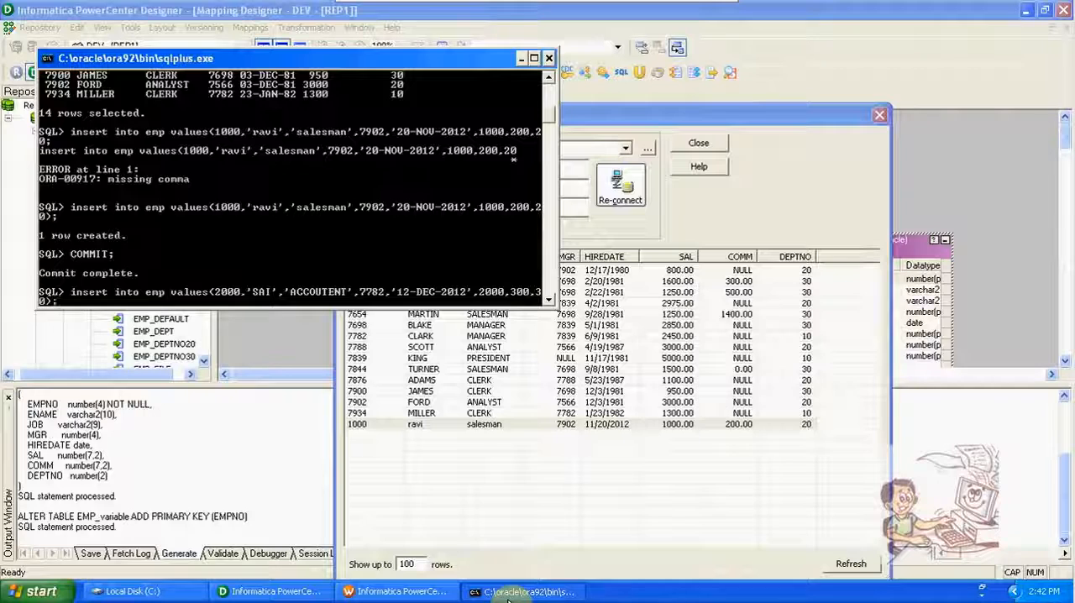
pyautogui.press('Return')
# Step: Commit the inserted emp row in SQL*Plus
pyautogui.write('C')
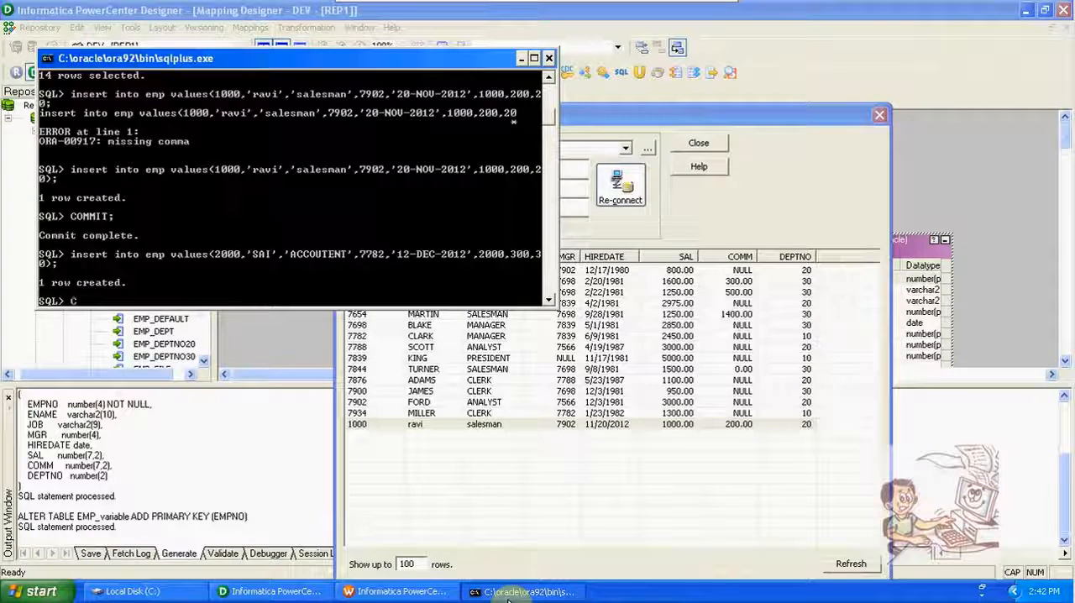
pyautogui.write('OMMIT;')
pyautogui.press('Return')
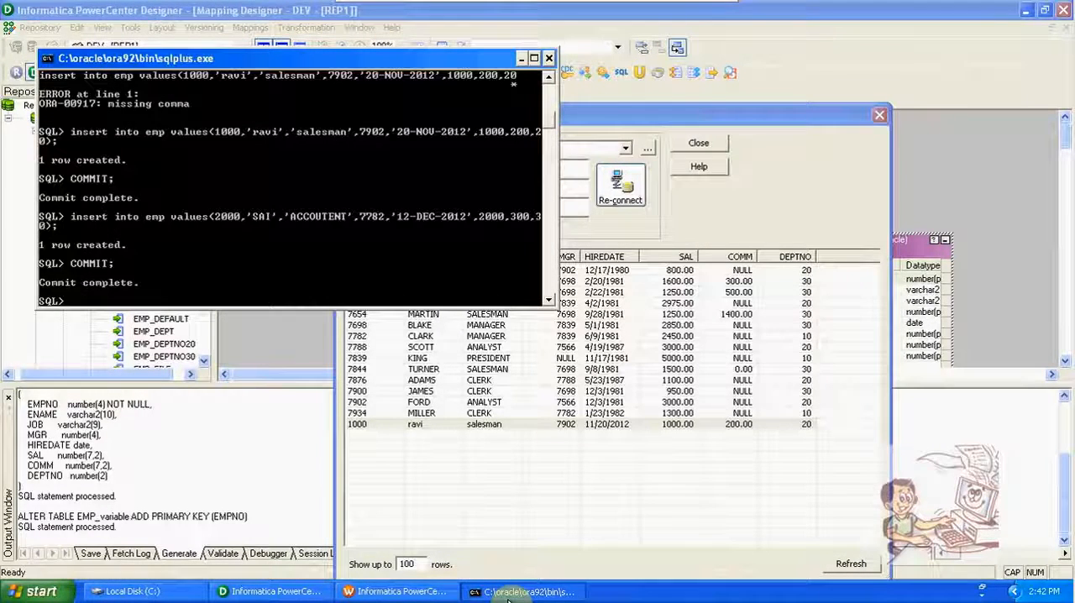
# Step: Switch to Workflow Manager, view the s_m_variable session's persistent values before the run, and cancel the dialog
pyautogui.click(394, 591)
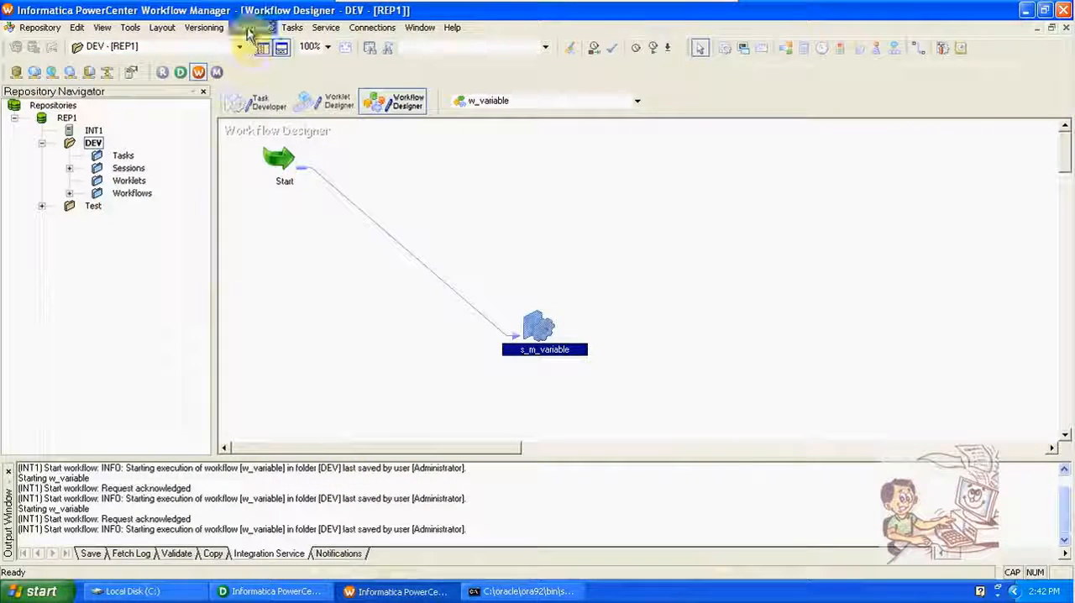
pyautogui.rightClick(531, 324)
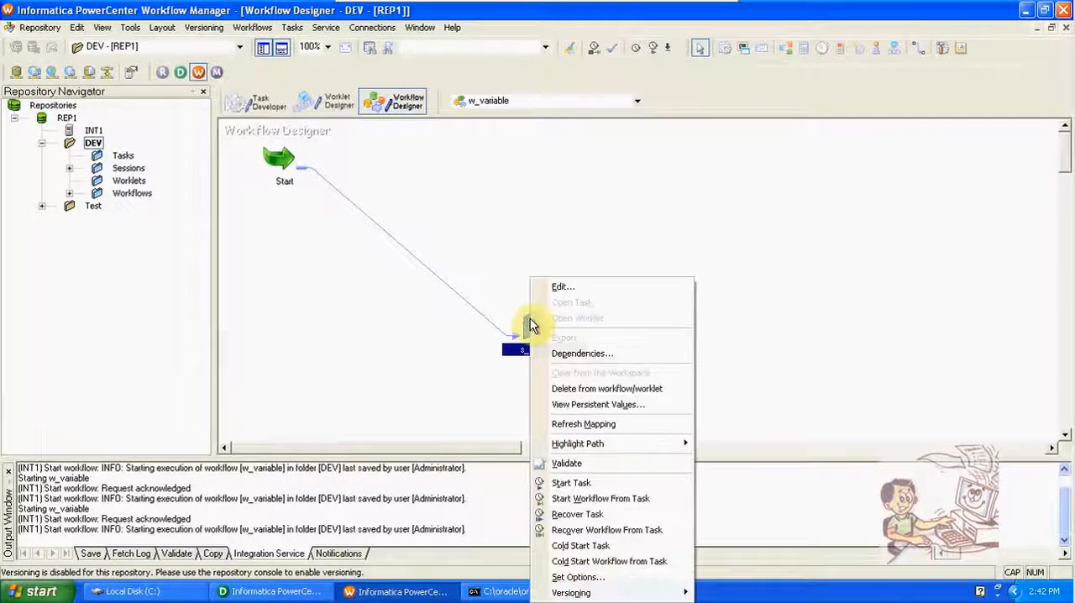
pyautogui.click(567, 407)
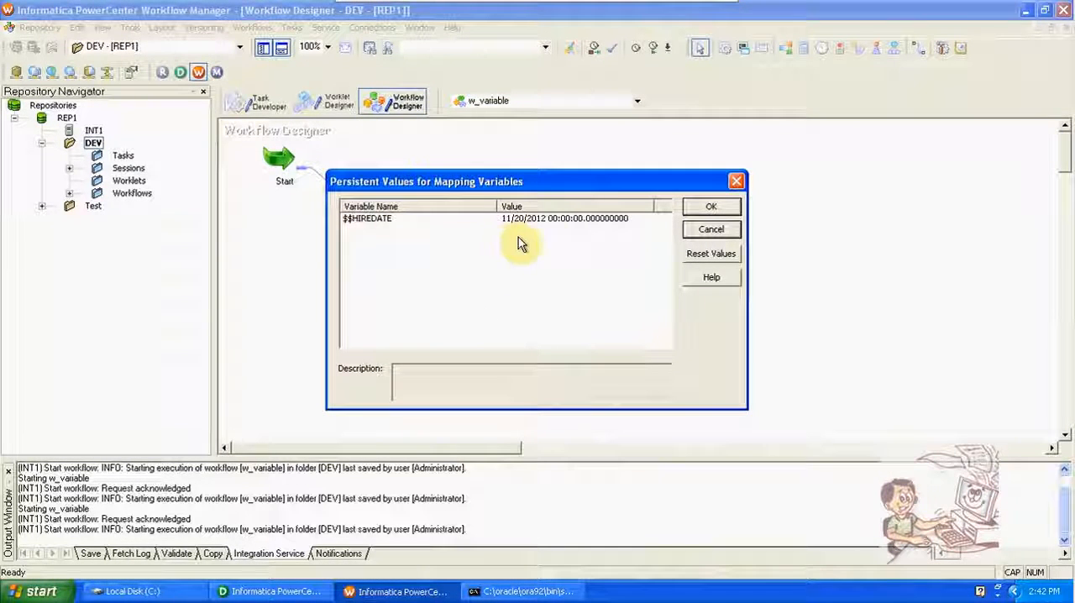
pyautogui.click(692, 233)
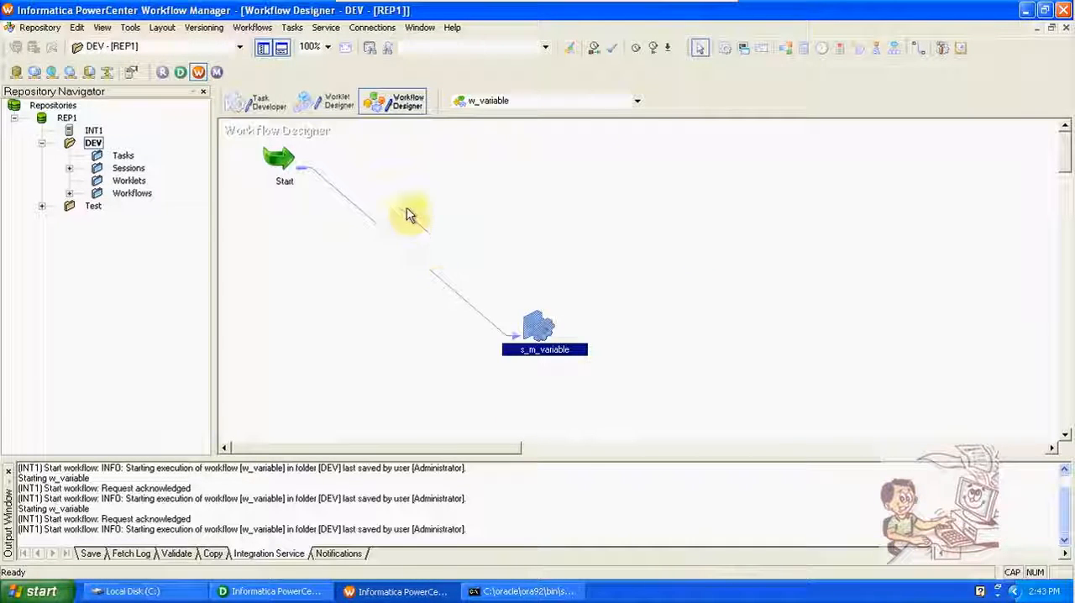
# Step: Start the w_variable workflow and examine the s_m_variable run's task details in Workflow Monitor, selecting Target Success Rows
pyautogui.click(252, 27)
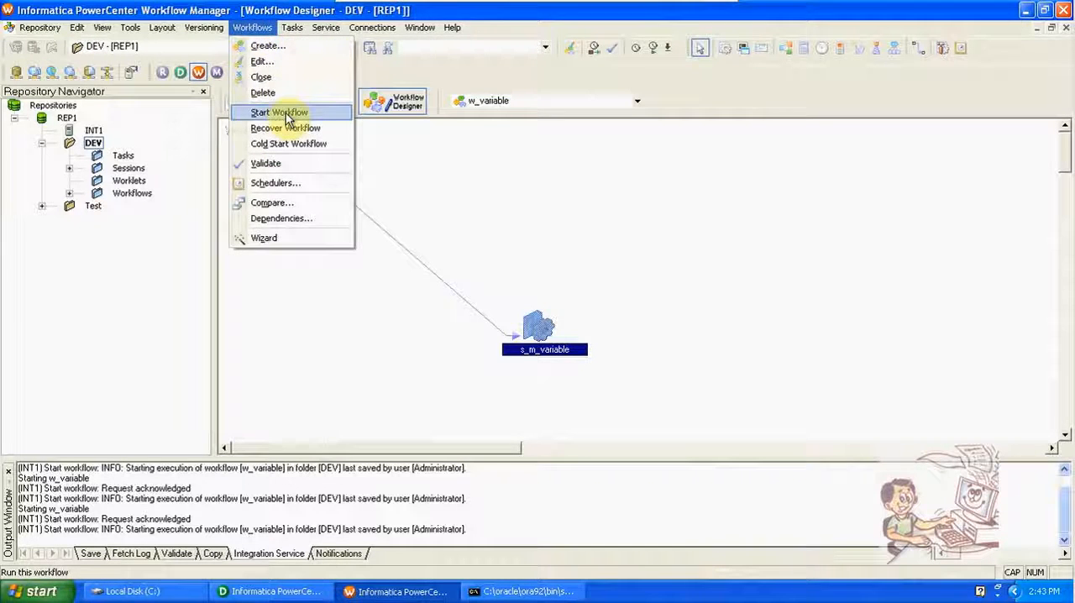
pyautogui.click(286, 112)
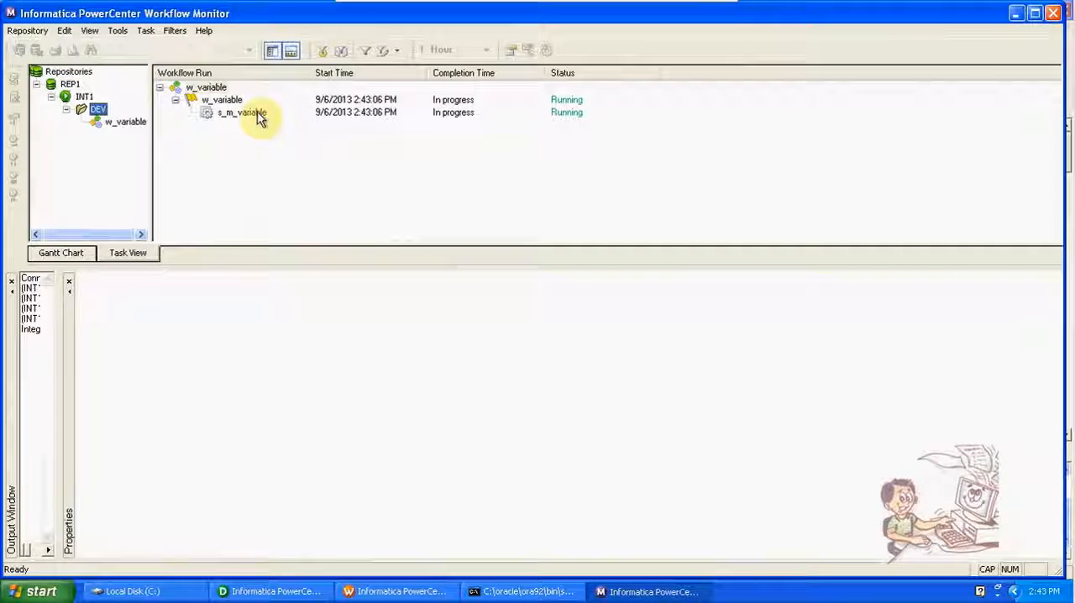
pyautogui.click(256, 115)
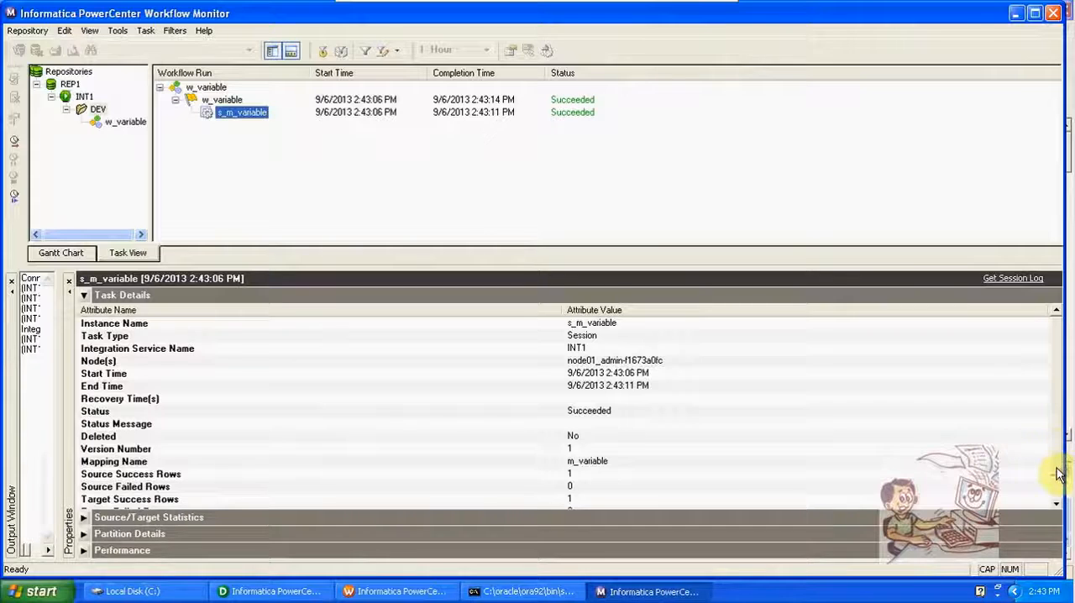
pyautogui.moveTo(1056, 468); pyautogui.dragTo(1057, 495)
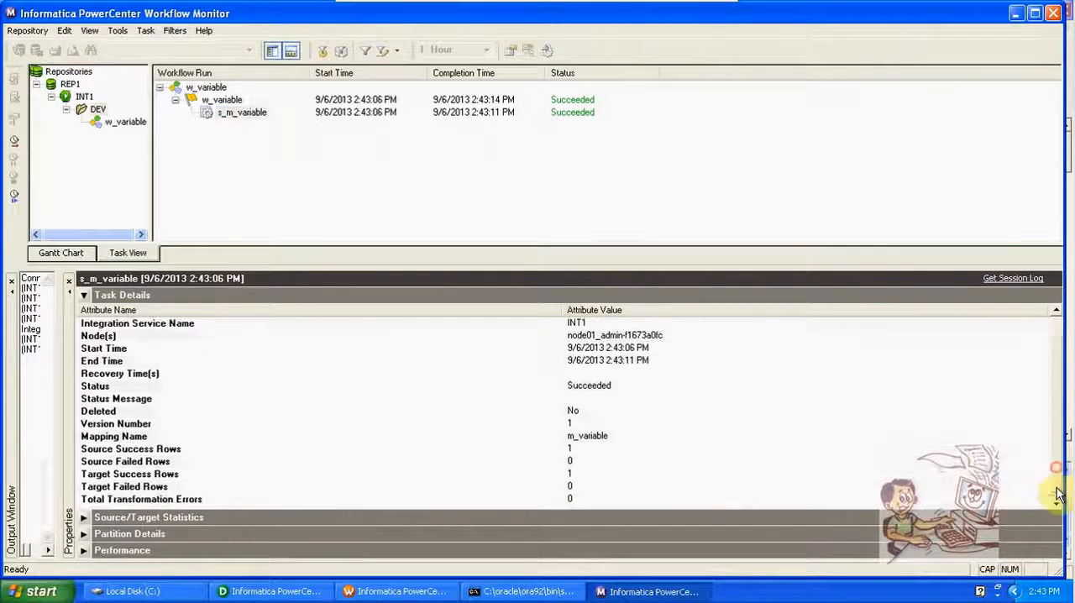
pyautogui.click(646, 474)
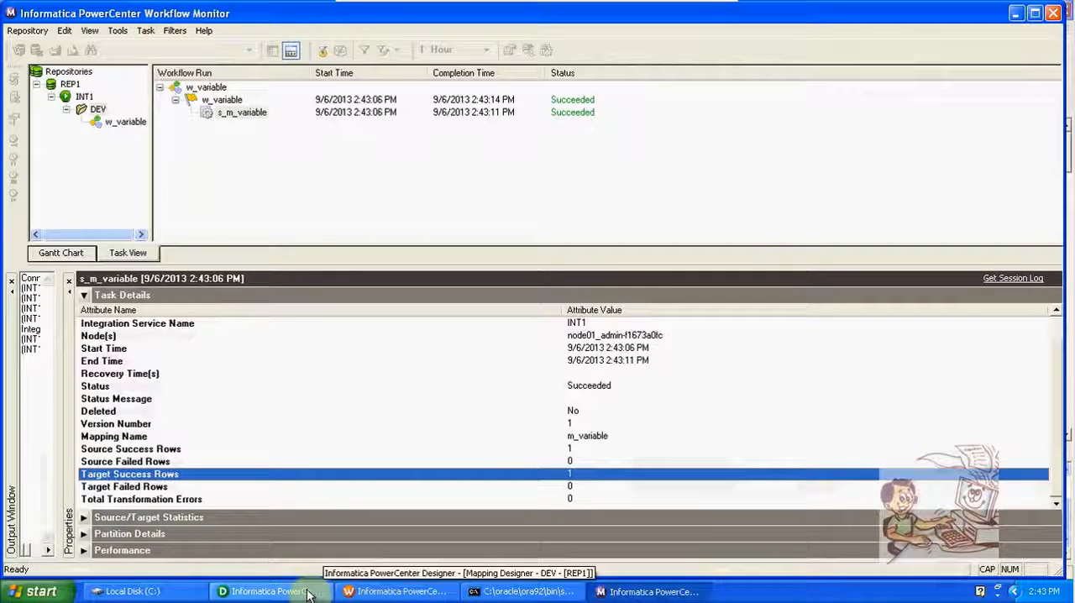
# Step: Switch to Workflow Manager and view the s_m_variable session's persistent value for $$HIREDATE after the run
pyautogui.click(393, 591)
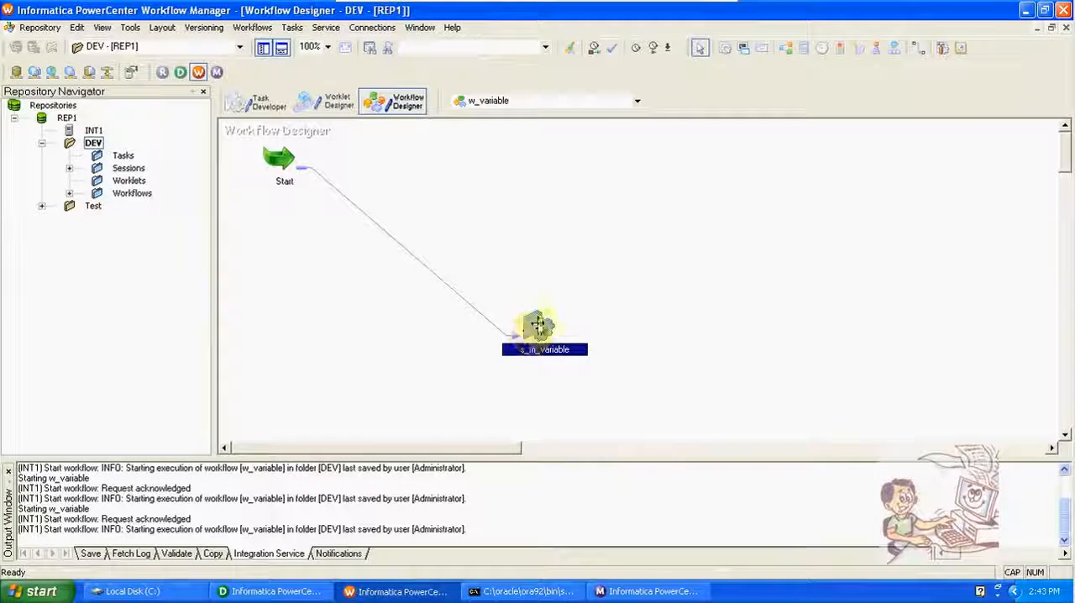
pyautogui.rightClick(540, 321)
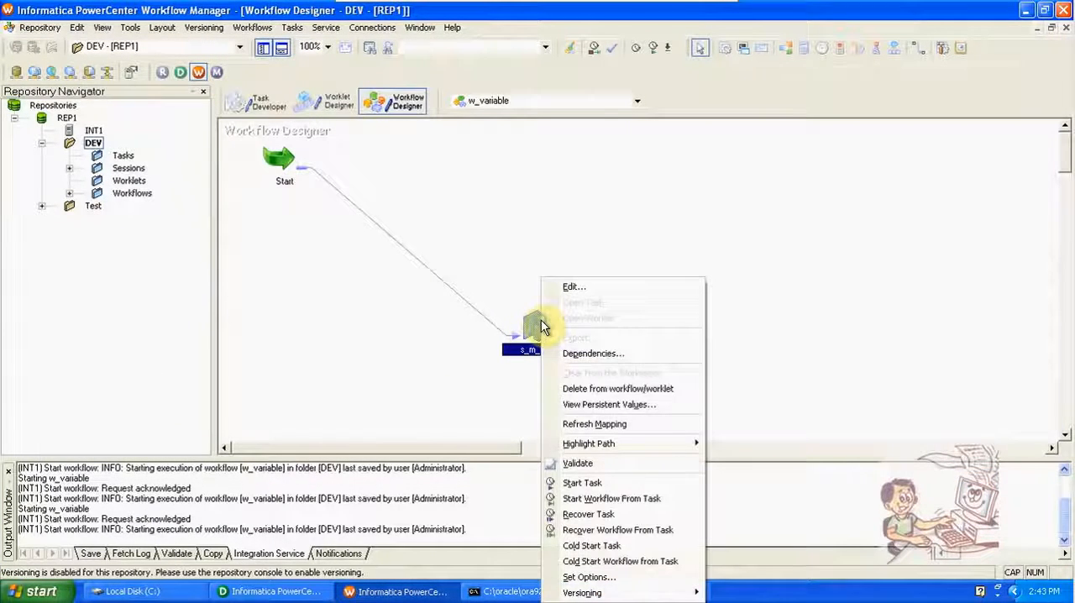
pyautogui.click(588, 407)
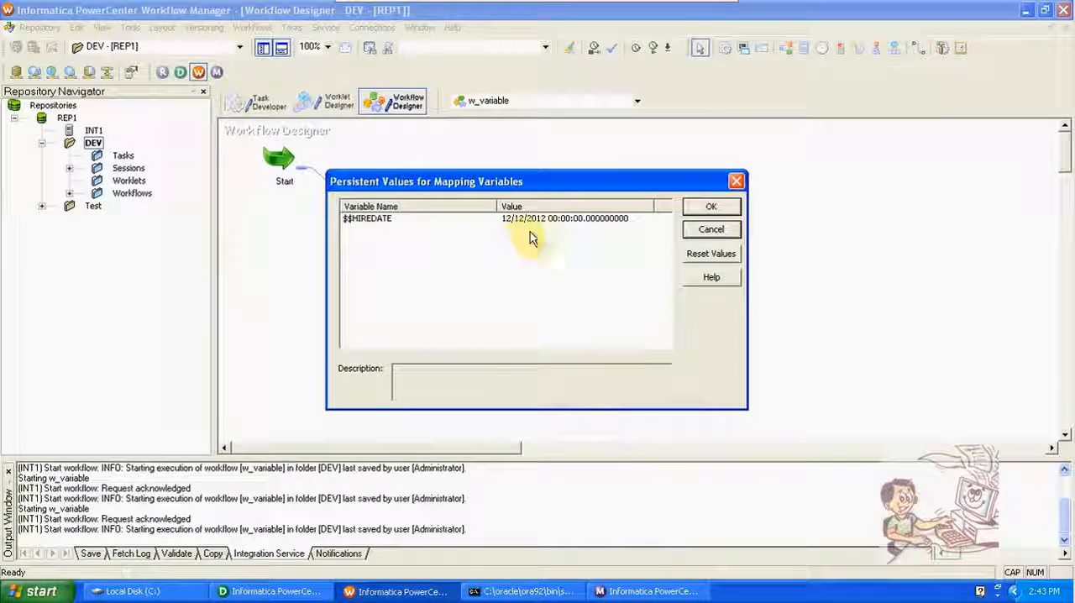
# Step: Switch to Designer, refresh the EMP_variable data preview and select the row with EMPNO 2000
pyautogui.click(273, 591)
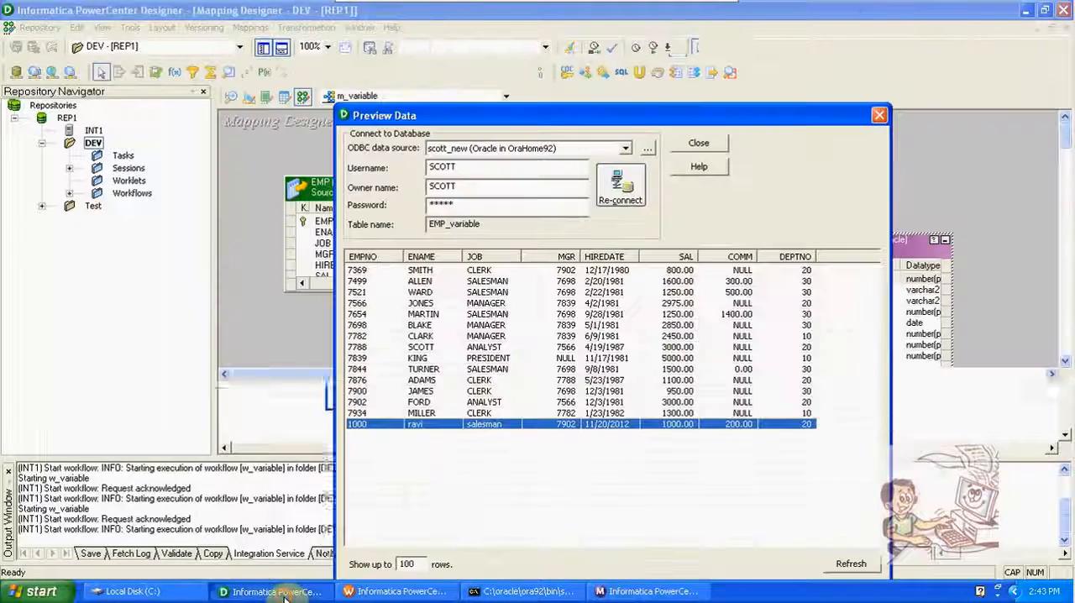
pyautogui.click(842, 566)
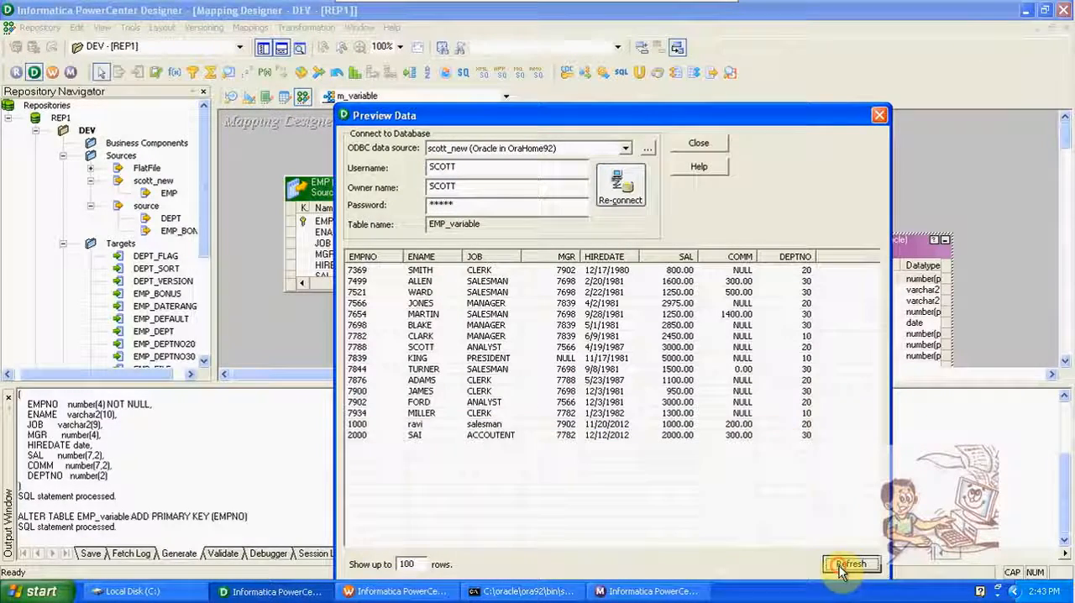
pyautogui.click(451, 436)
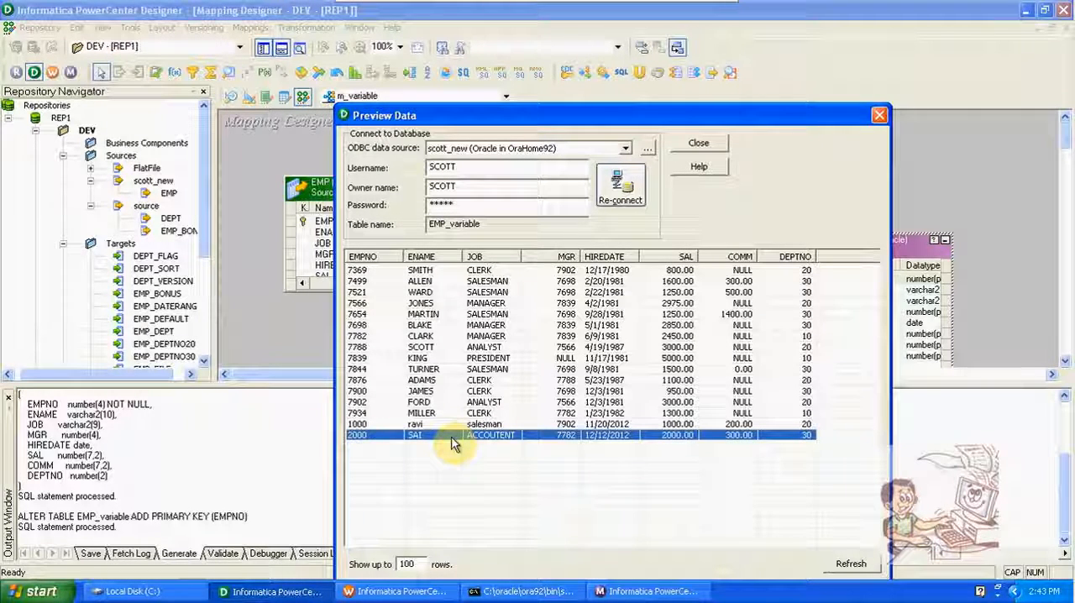
# Step: Switch to Workflow Monitor, restart the s_m_variable task, and examine the new run's source and target row counts
pyautogui.click(684, 593)
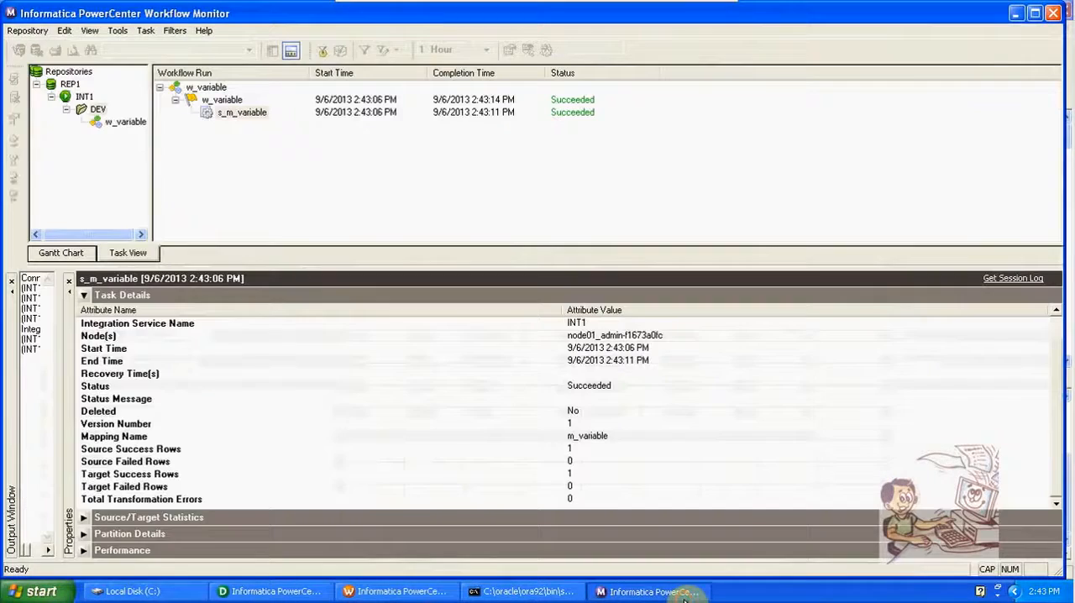
pyautogui.rightClick(242, 112)
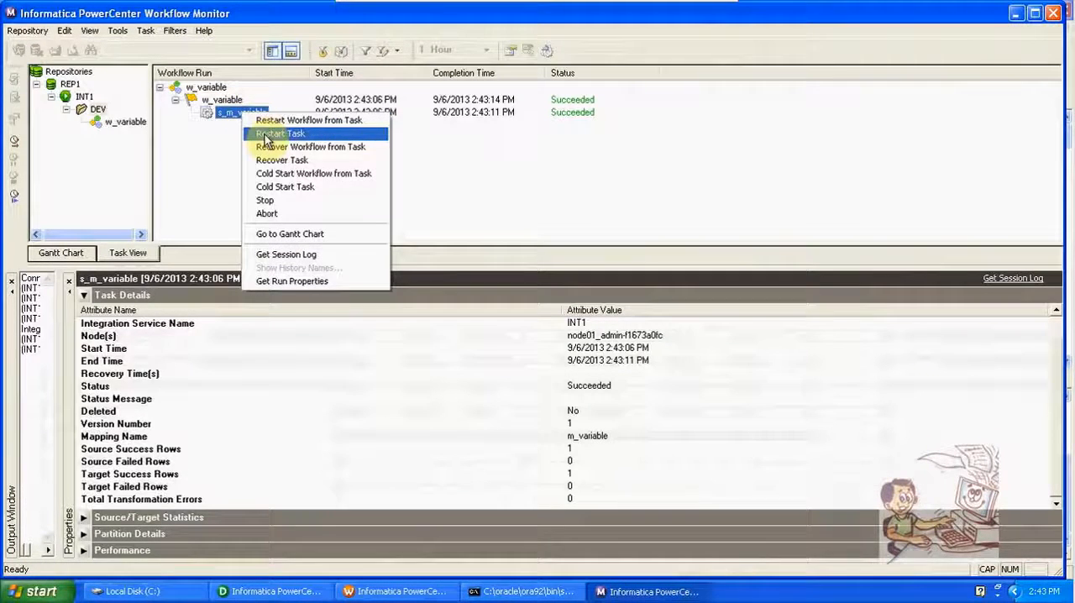
pyautogui.click(264, 134)
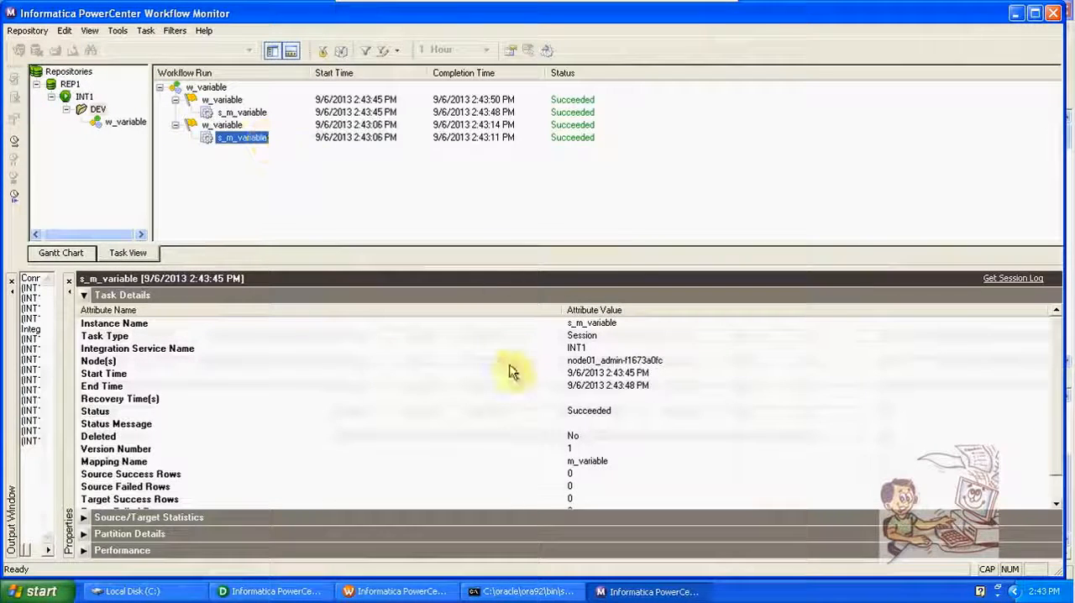
pyautogui.click(582, 487)
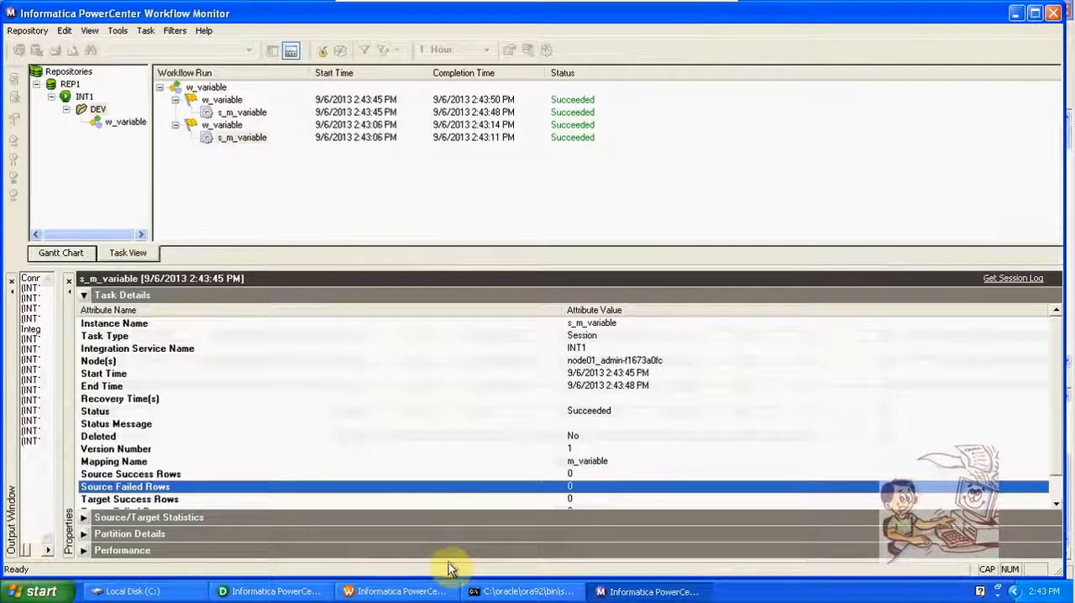
# Step: Recheck the $$HIREDATE persistent value in Workflow Manager, then switch to Designer and close the EMP_variable data preview
pyautogui.click(393, 591)
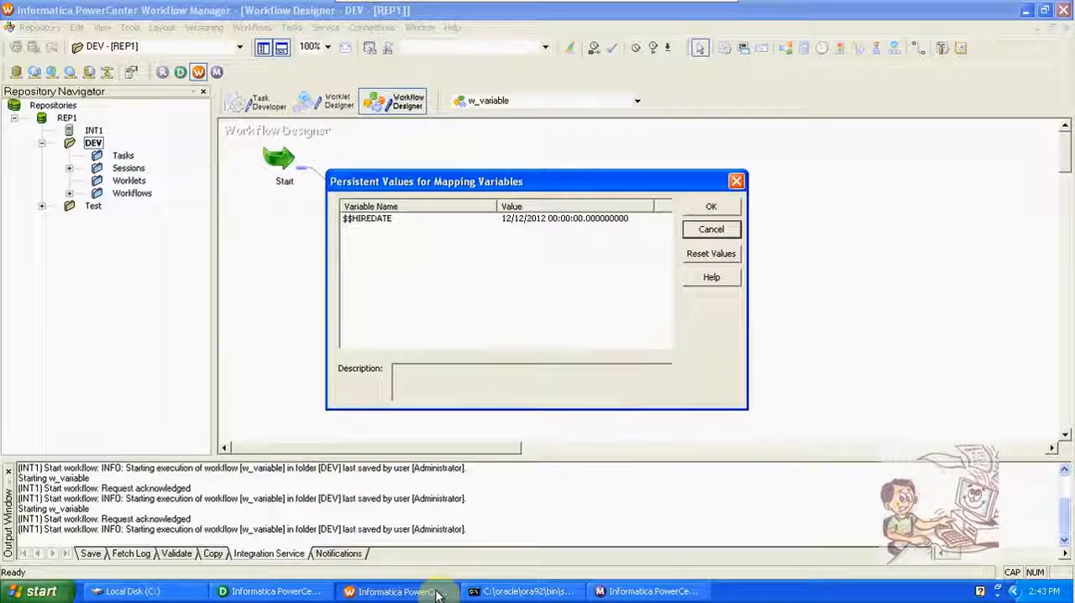
pyautogui.click(242, 593)
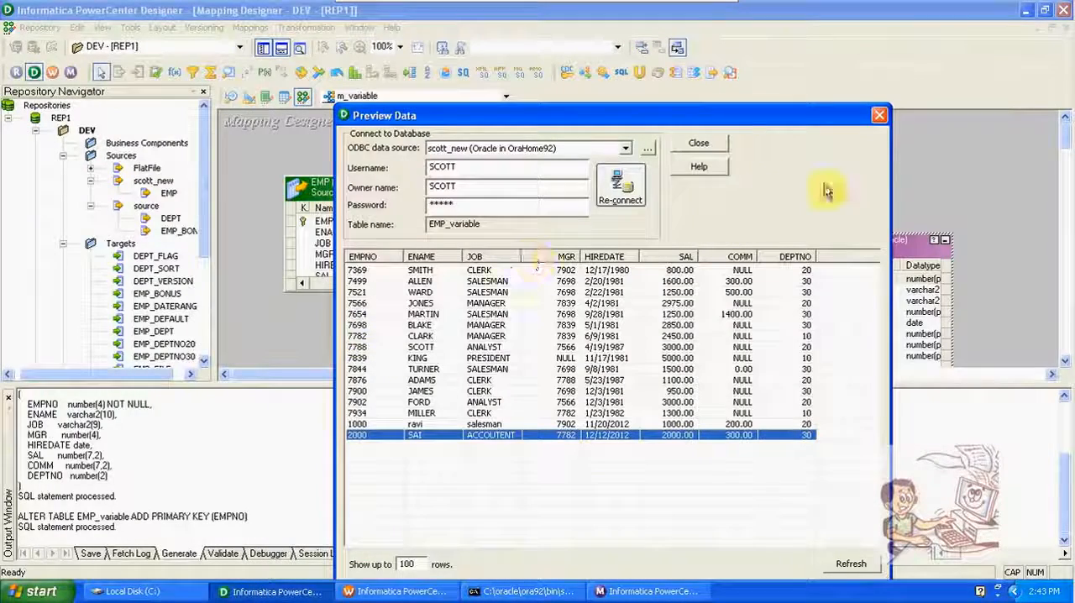
pyautogui.click(882, 117)
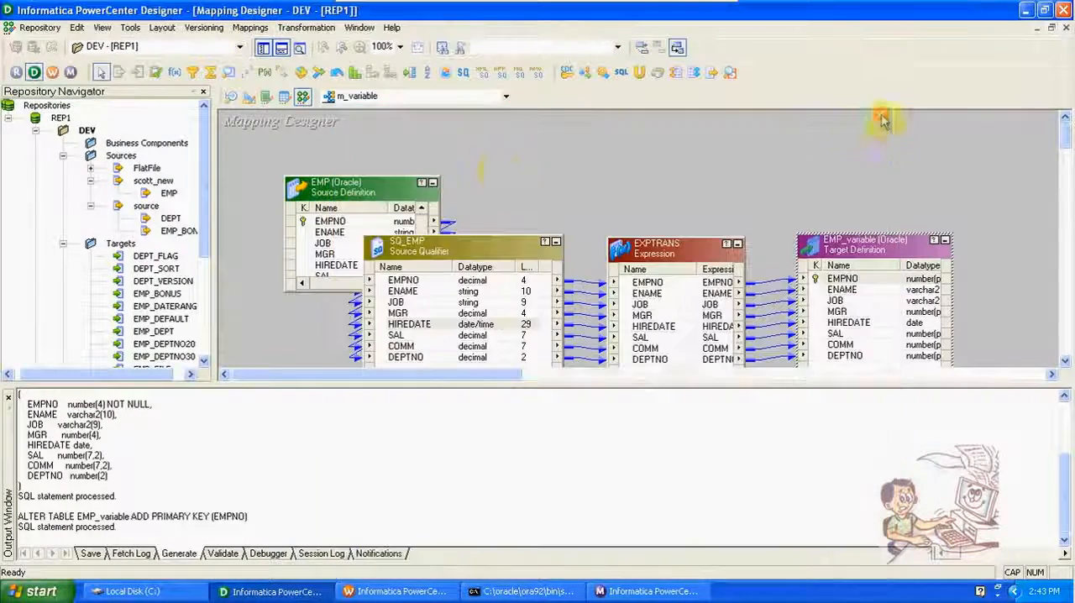
# Step: Open the SQ_EMP source qualifier's properties to review its Source Filter, and cancel without changes
pyautogui.doubleClick(481, 245)
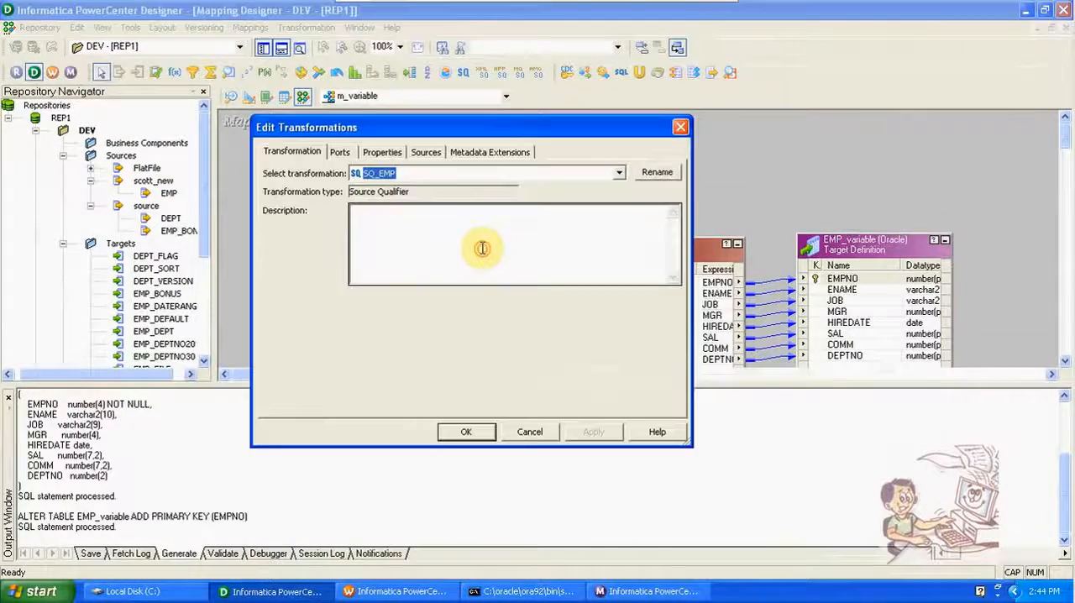
pyautogui.click(384, 153)
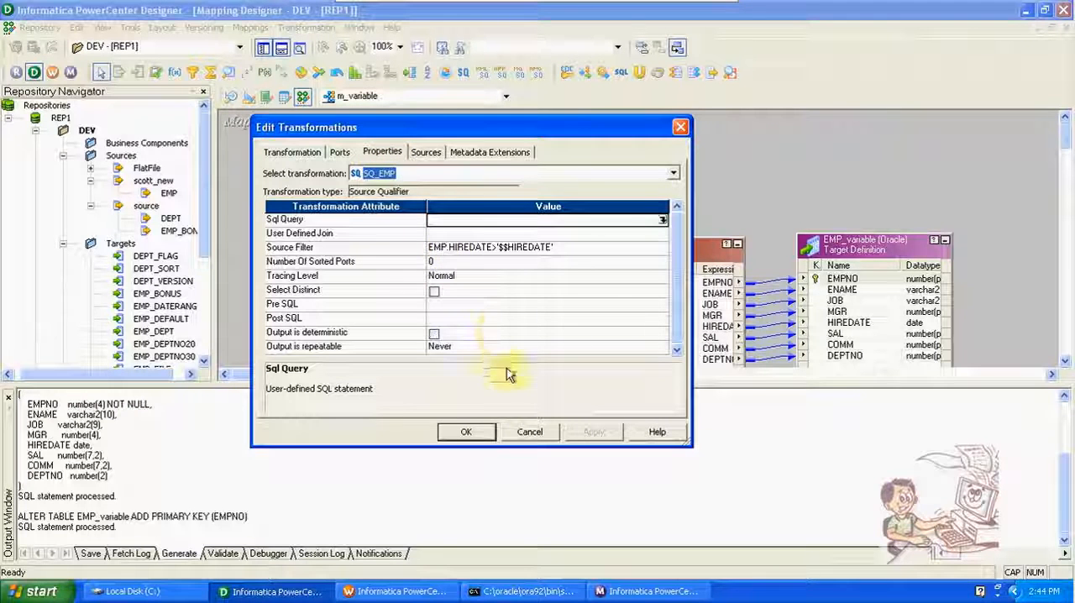
pyautogui.click(529, 433)
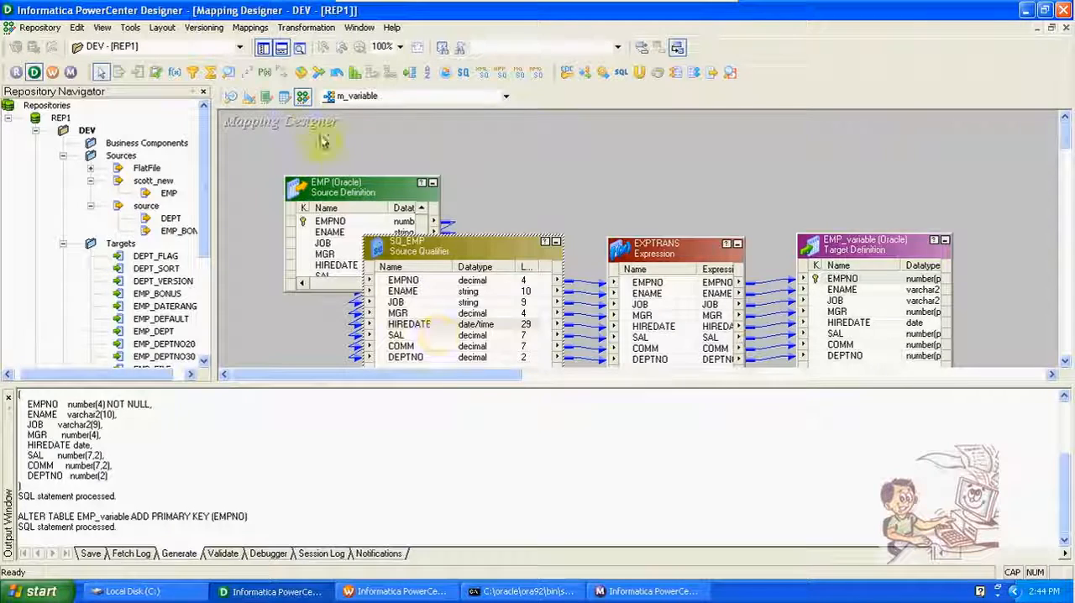
# Step: Hide the output window in Designer and minimize the Windows XP Professional virtual machine
pyautogui.click(282, 47)
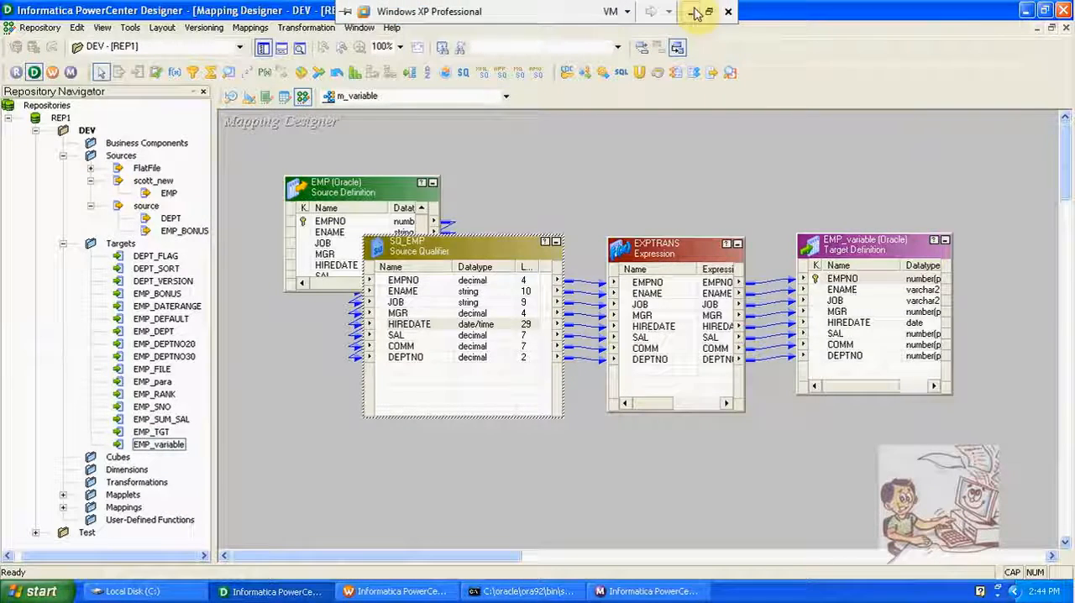
pyautogui.click(695, 12)
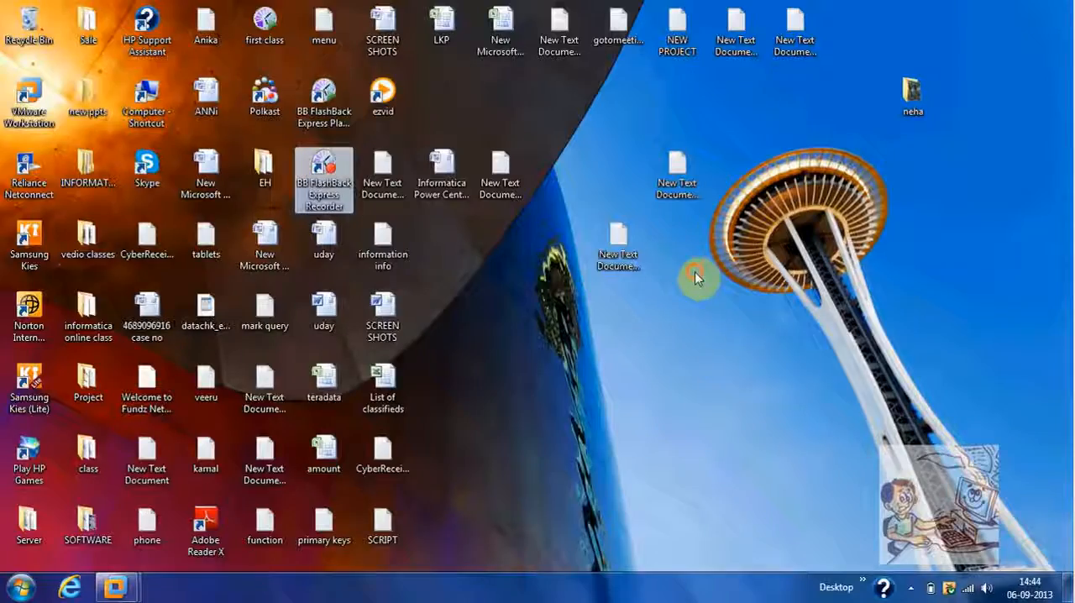